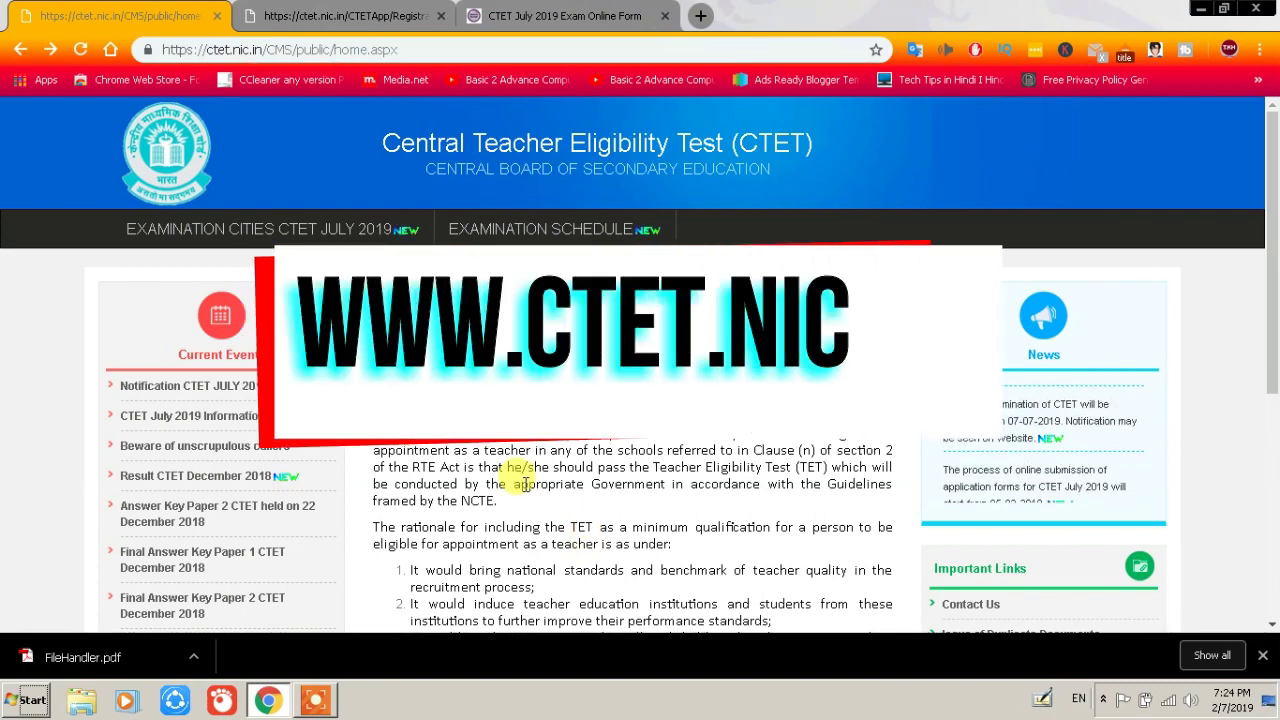
- Open the CTET July 2019 online application form and start a new candidate registration for CTET JULY 2019
scroll(524, 484, "down", 5)
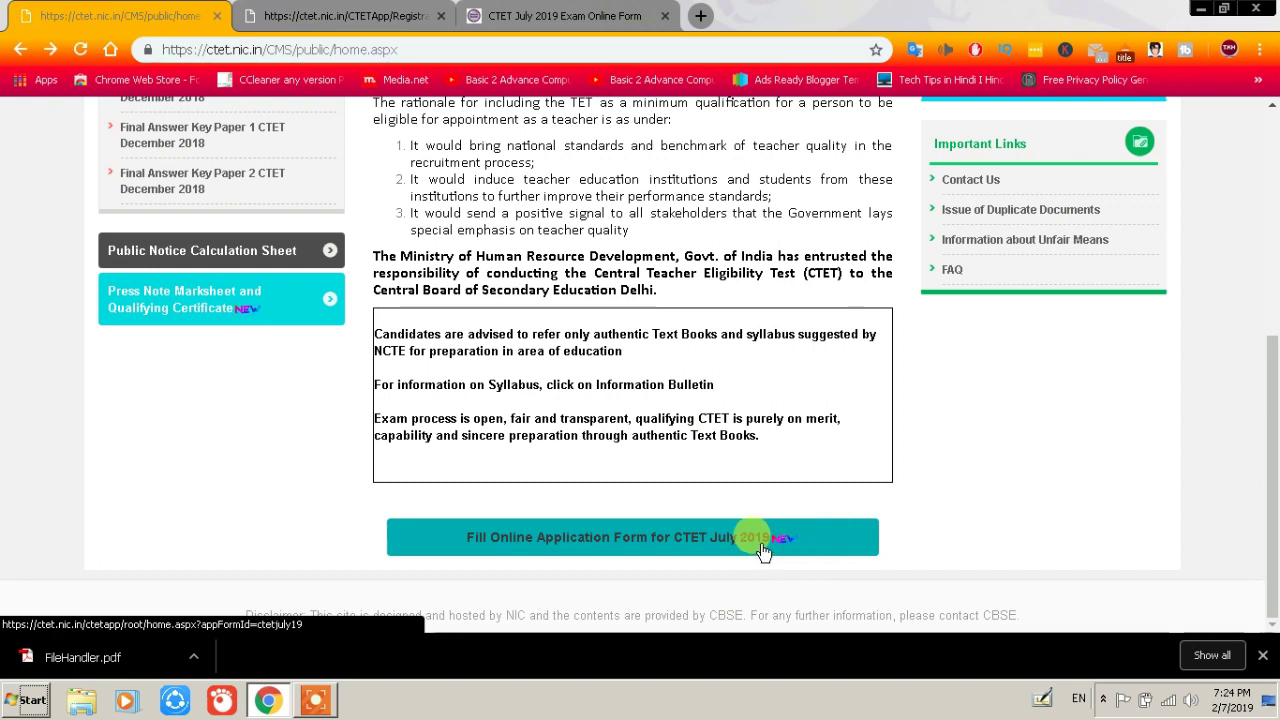
left_click(683, 541)
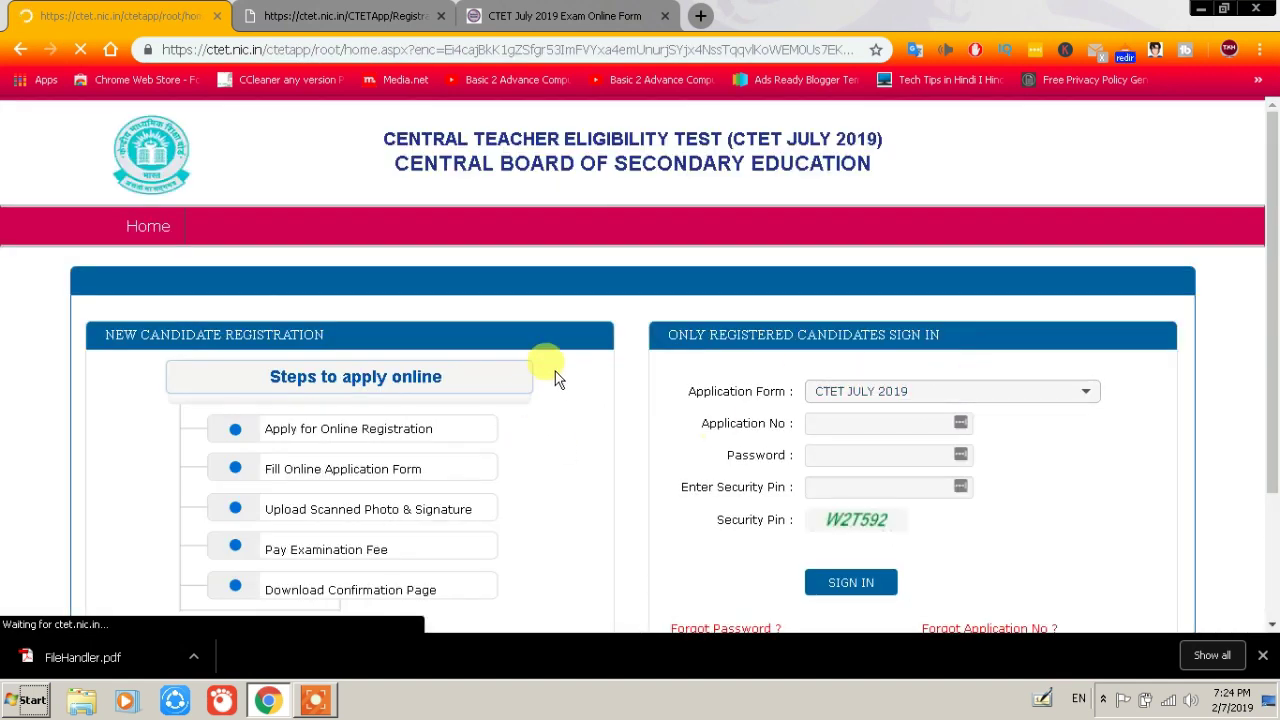
scroll(614, 463, "down", 2)
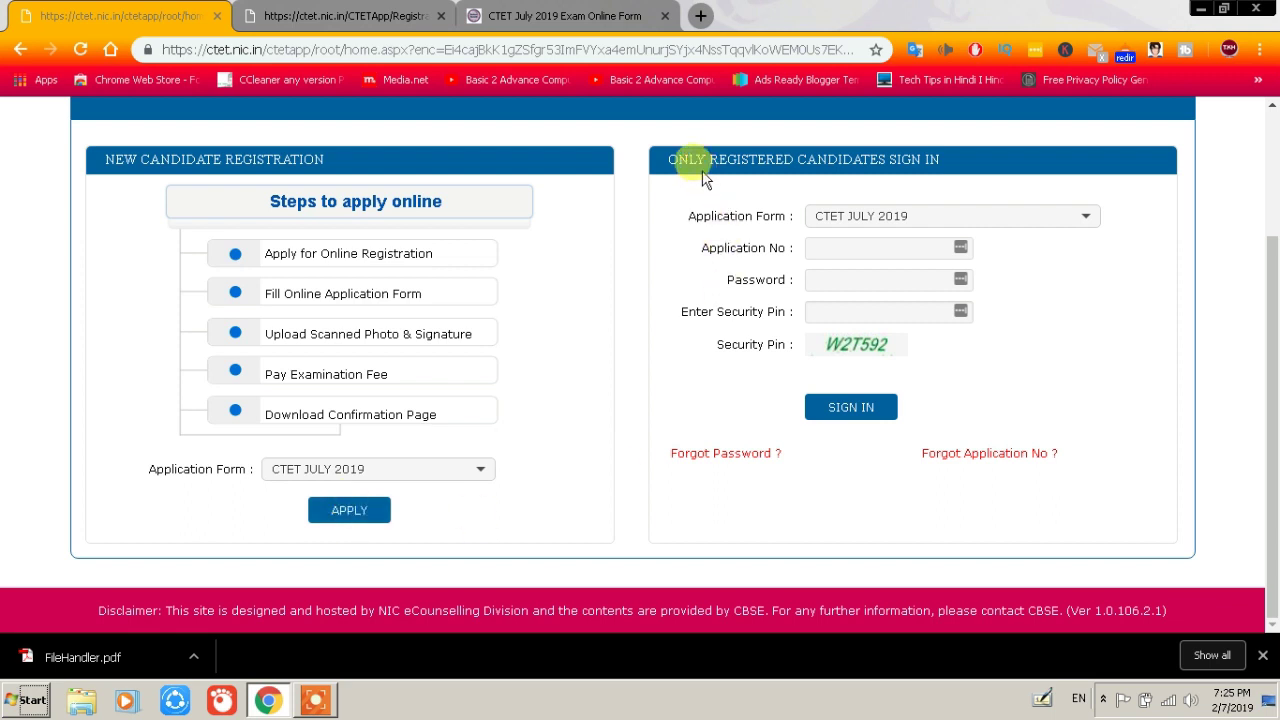
left_click(853, 410)
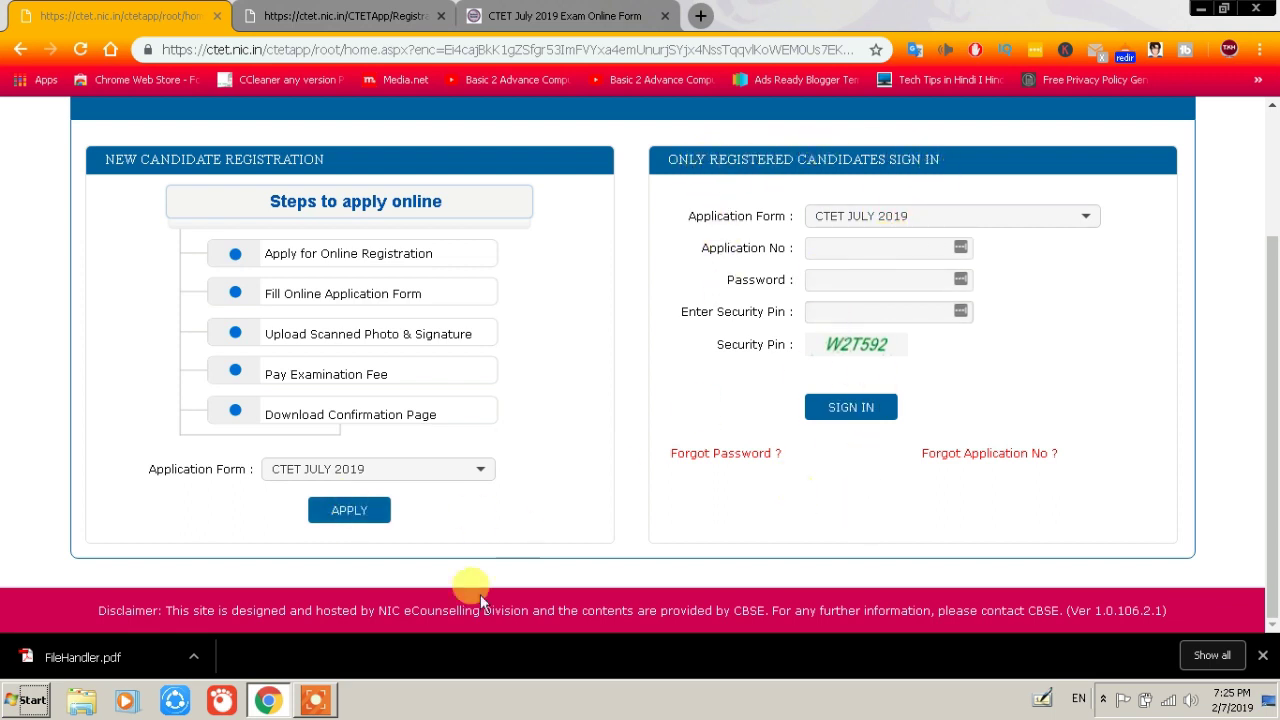
left_click(352, 510)
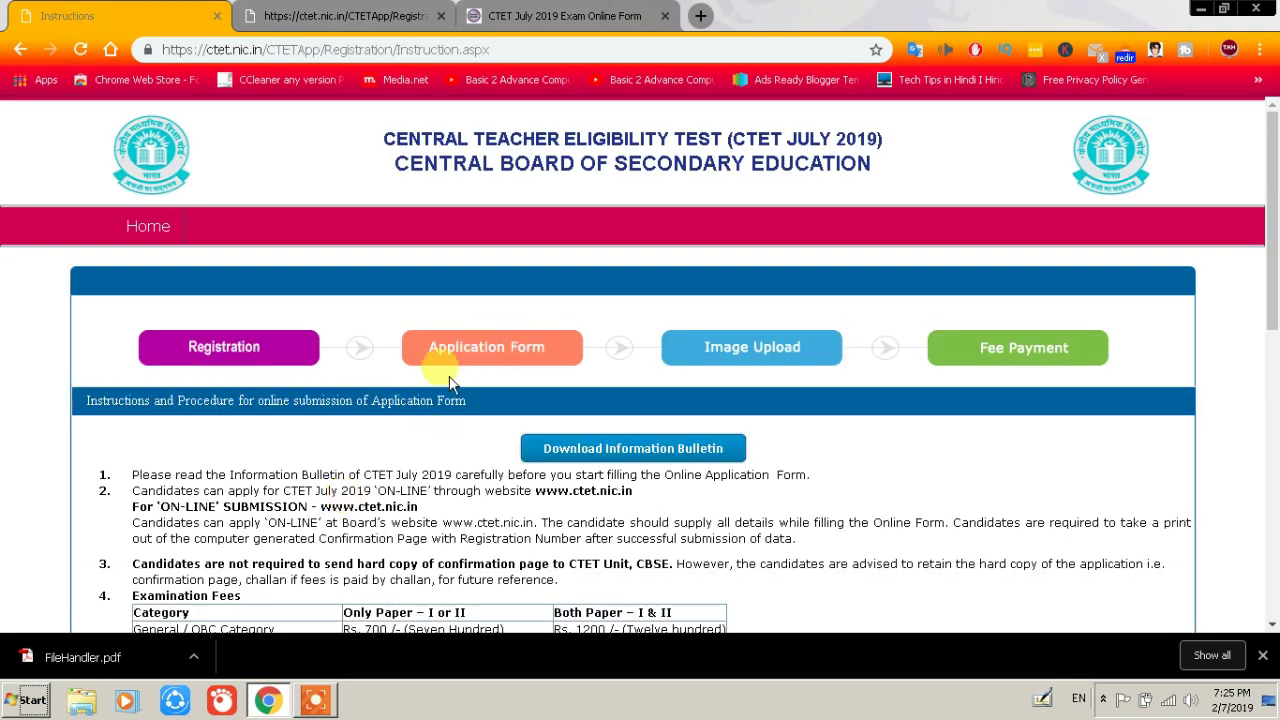
- Read the application instructions, accept the declaration that they were read and understood, and proceed to the registration form
scroll(450, 376, "down", 1)
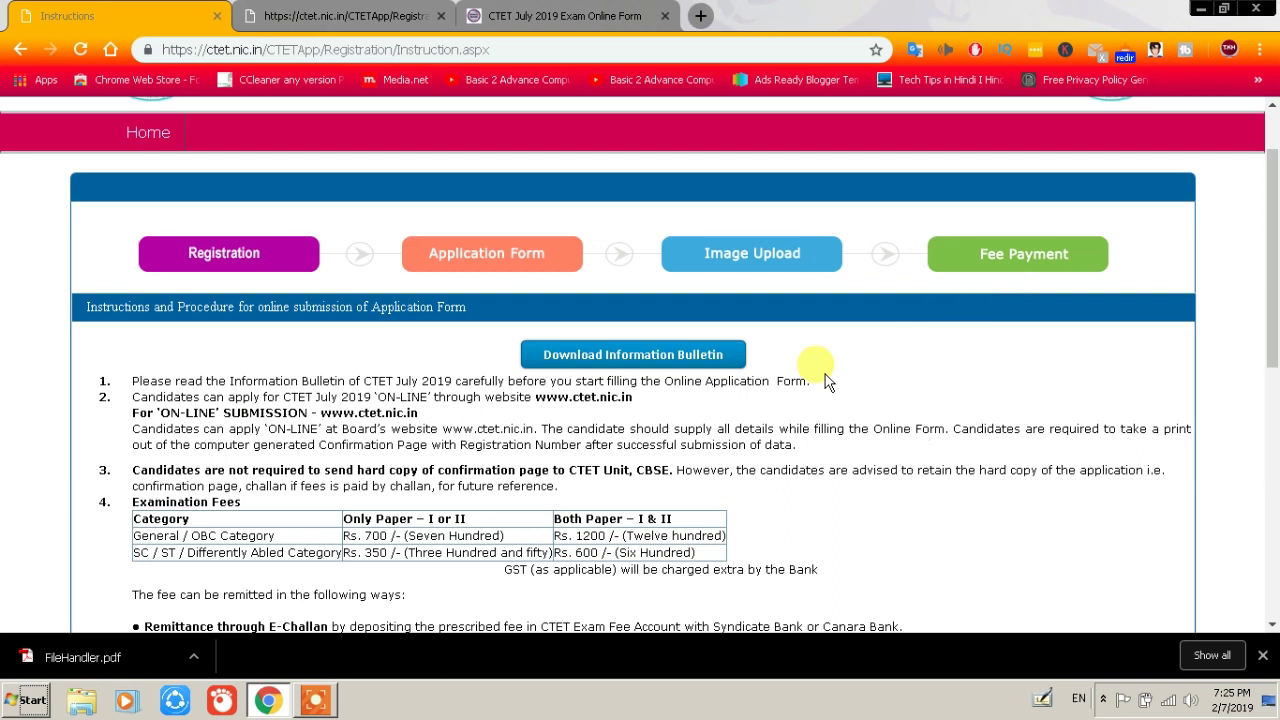
scroll(826, 381, "down", 1)
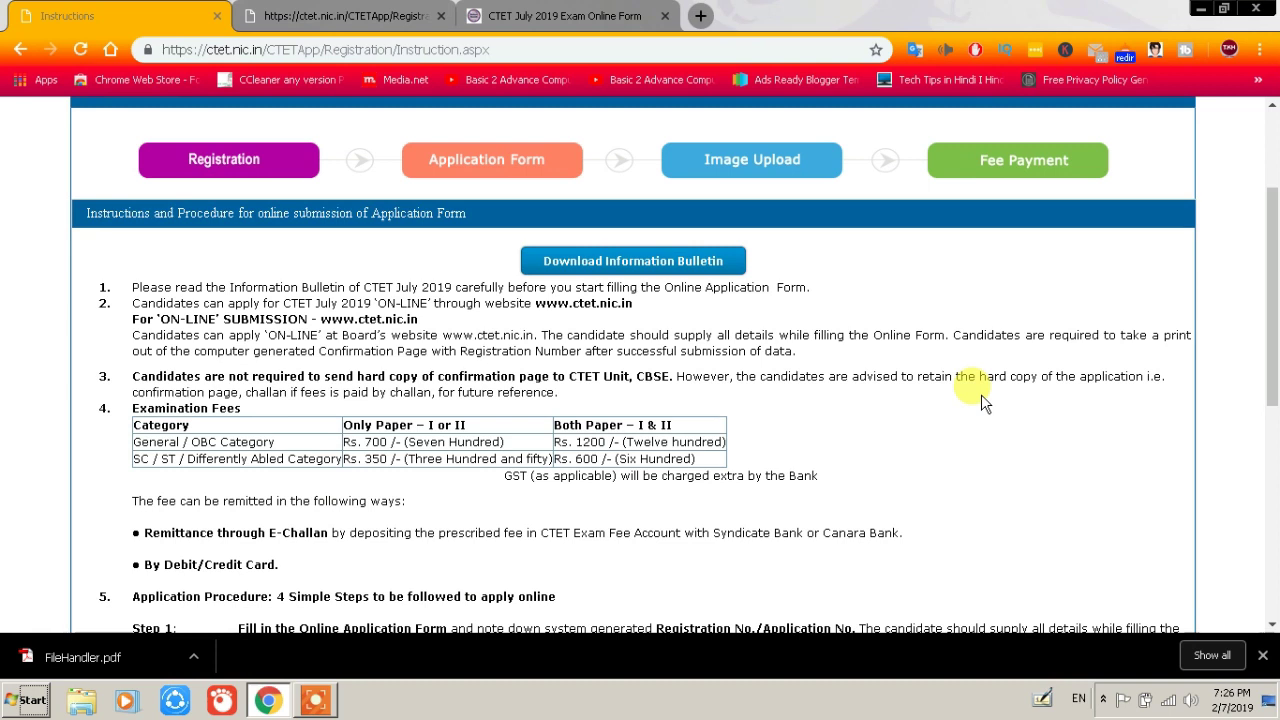
scroll(981, 394, "down", 3)
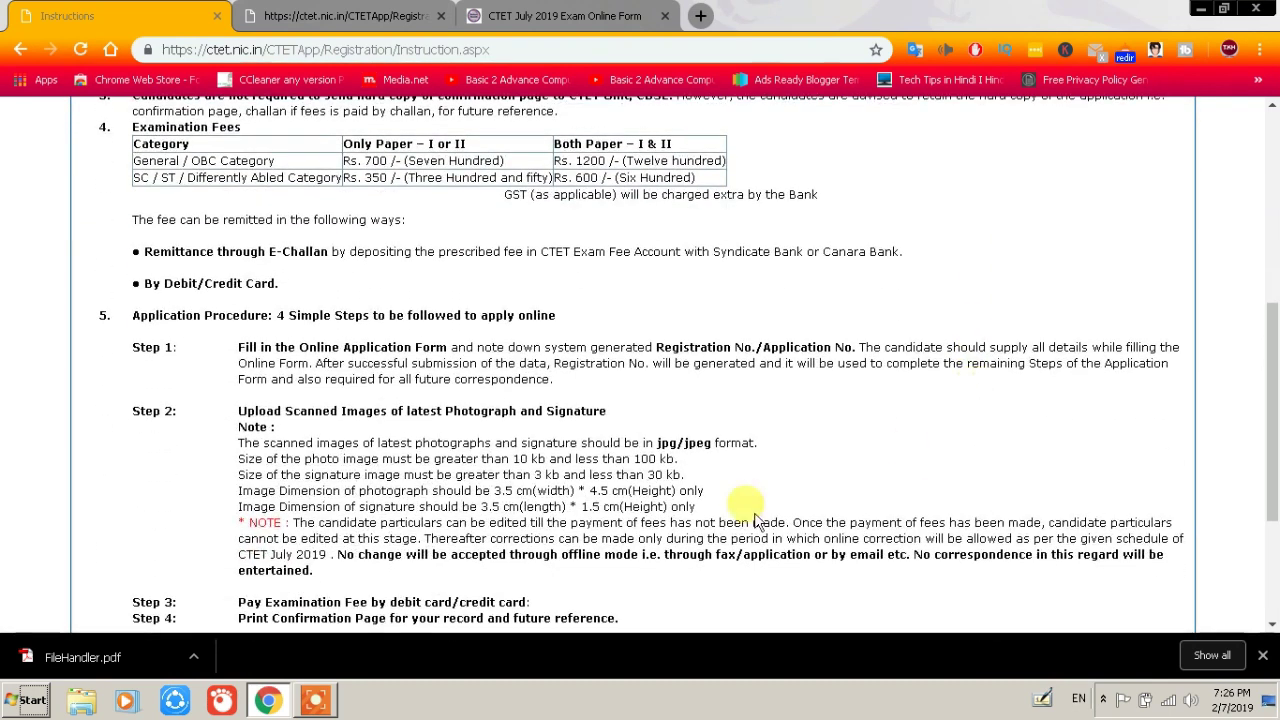
scroll(643, 400, "down", 3)
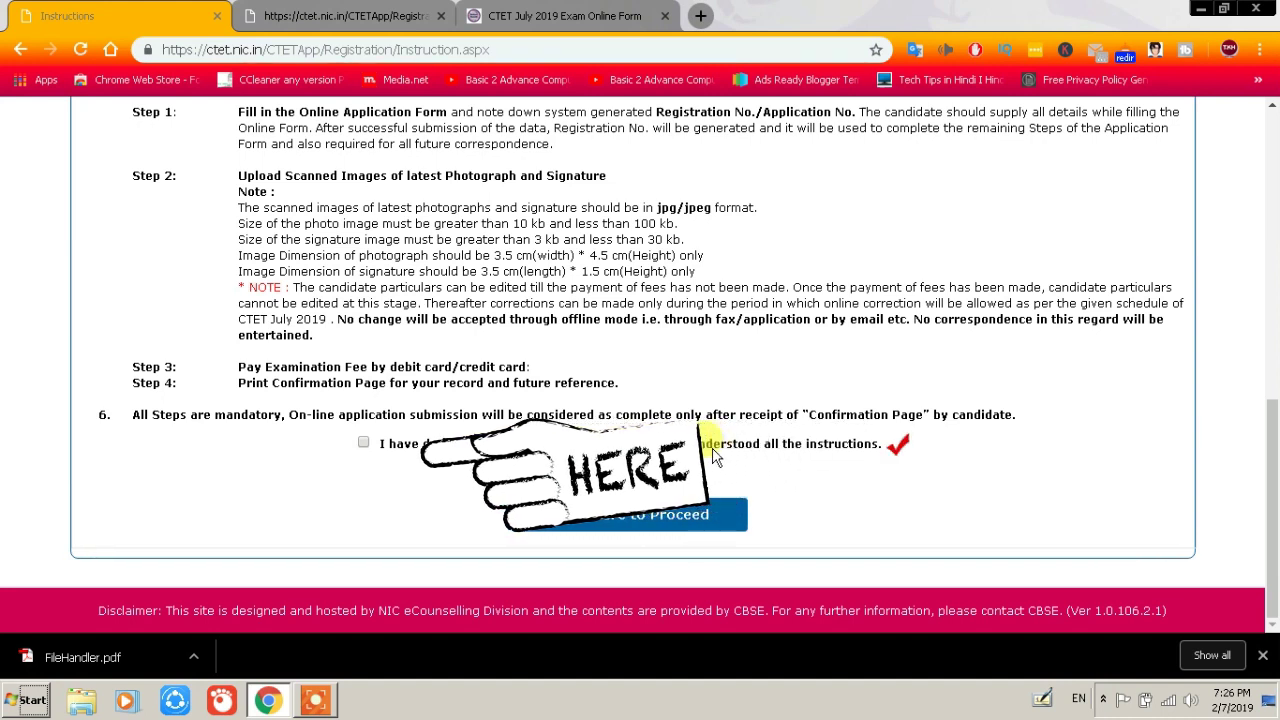
left_click(363, 443)
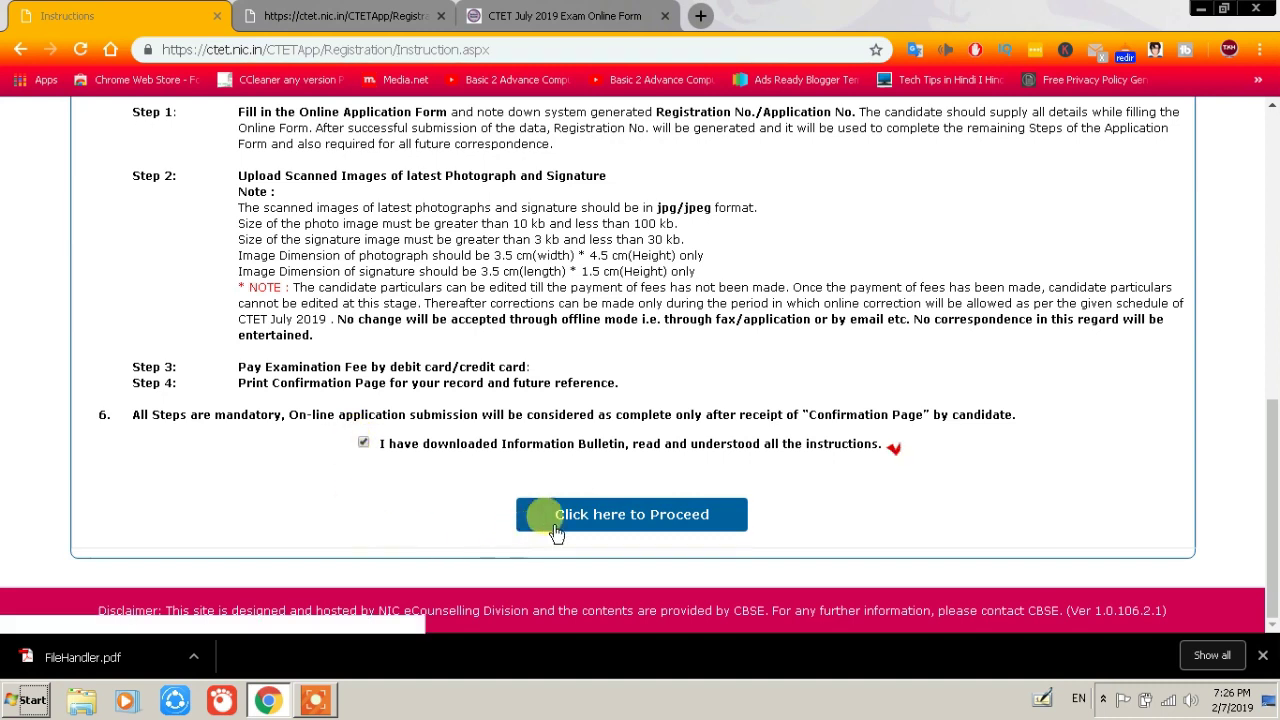
left_click(605, 522)
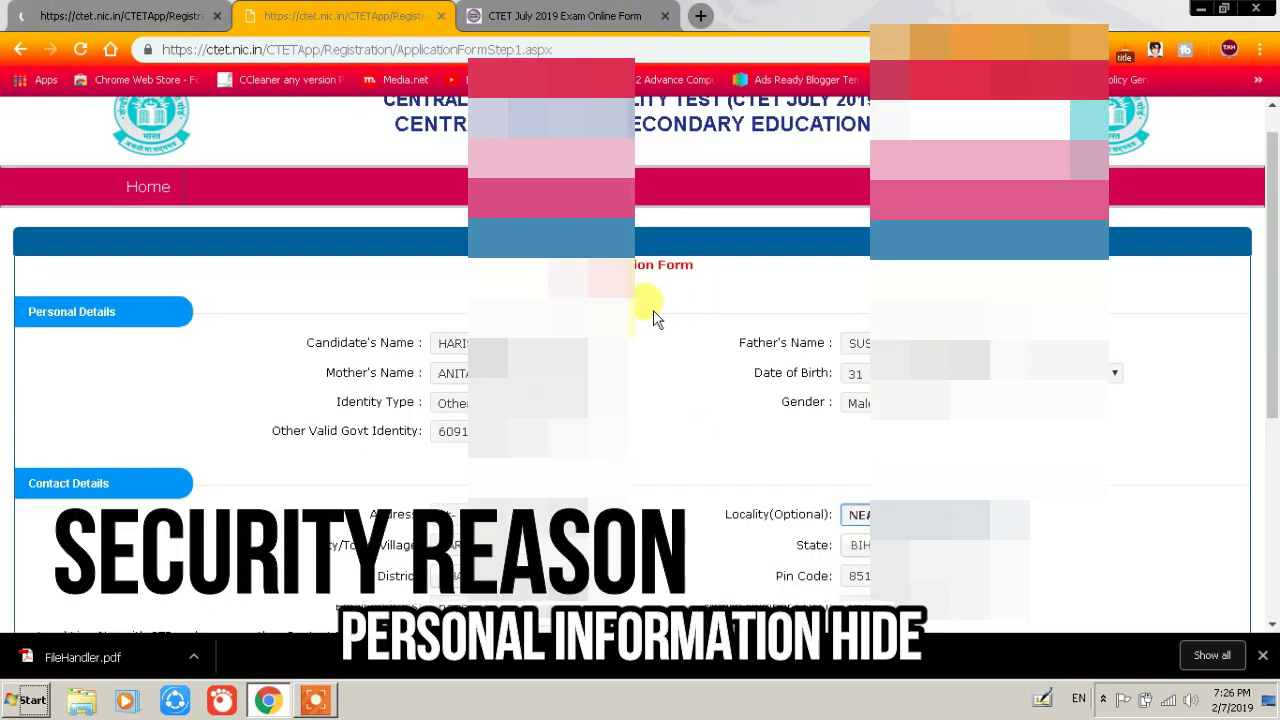
- In the personal details, set the identity type to the other valid government identity option
scroll(650, 310, "down", 2)
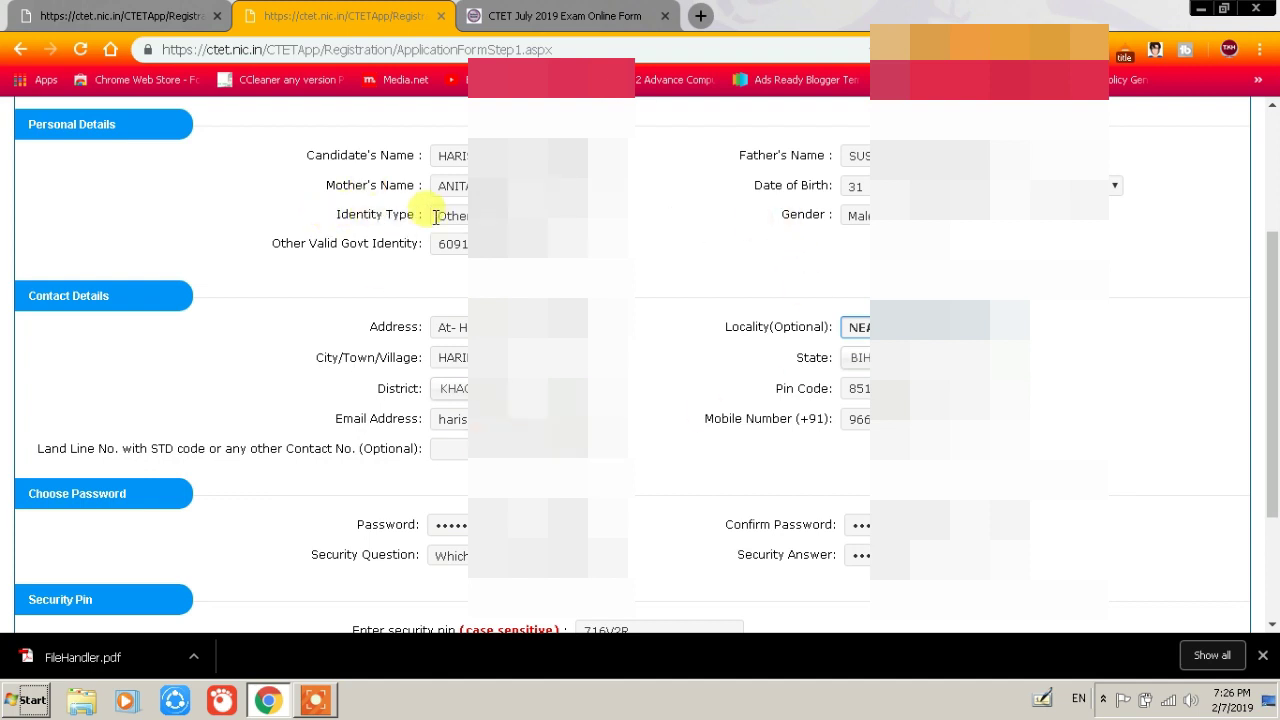
left_click(486, 212)
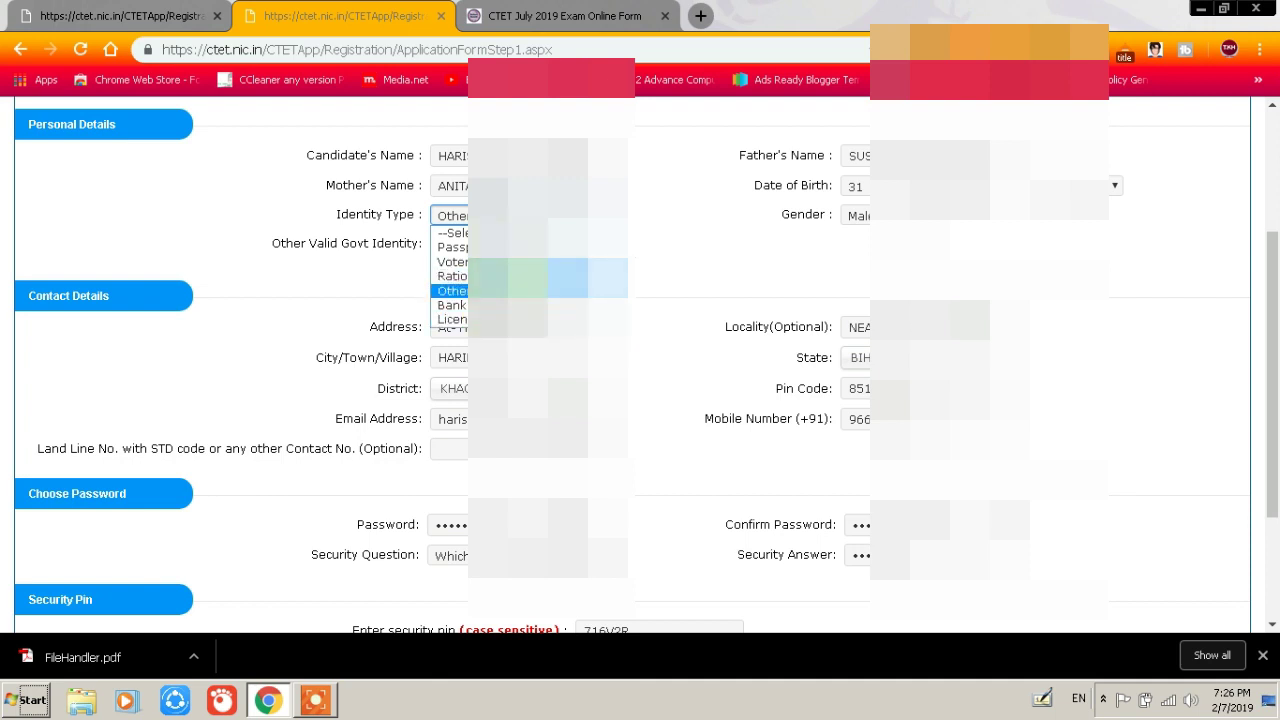
left_click(452, 290)
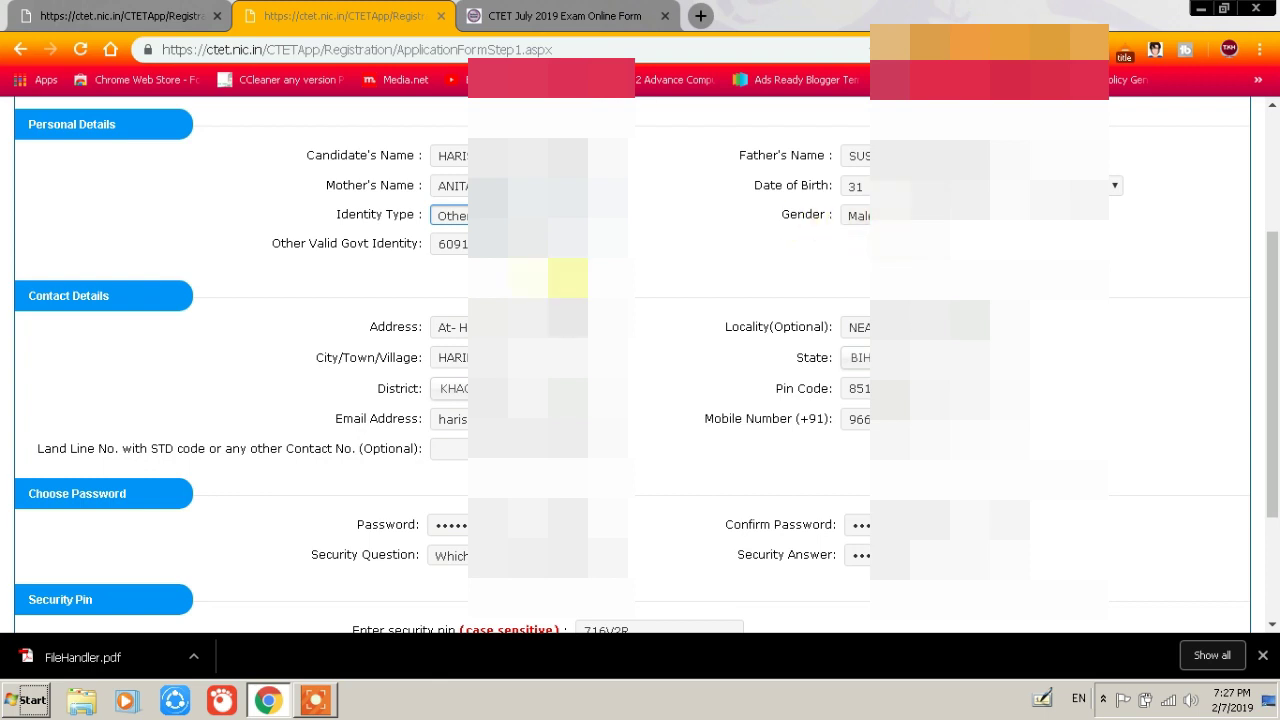
- Examine the contact details, including the locality, the state and district choices, and the mobile number
scroll(567, 278, "down", 2)
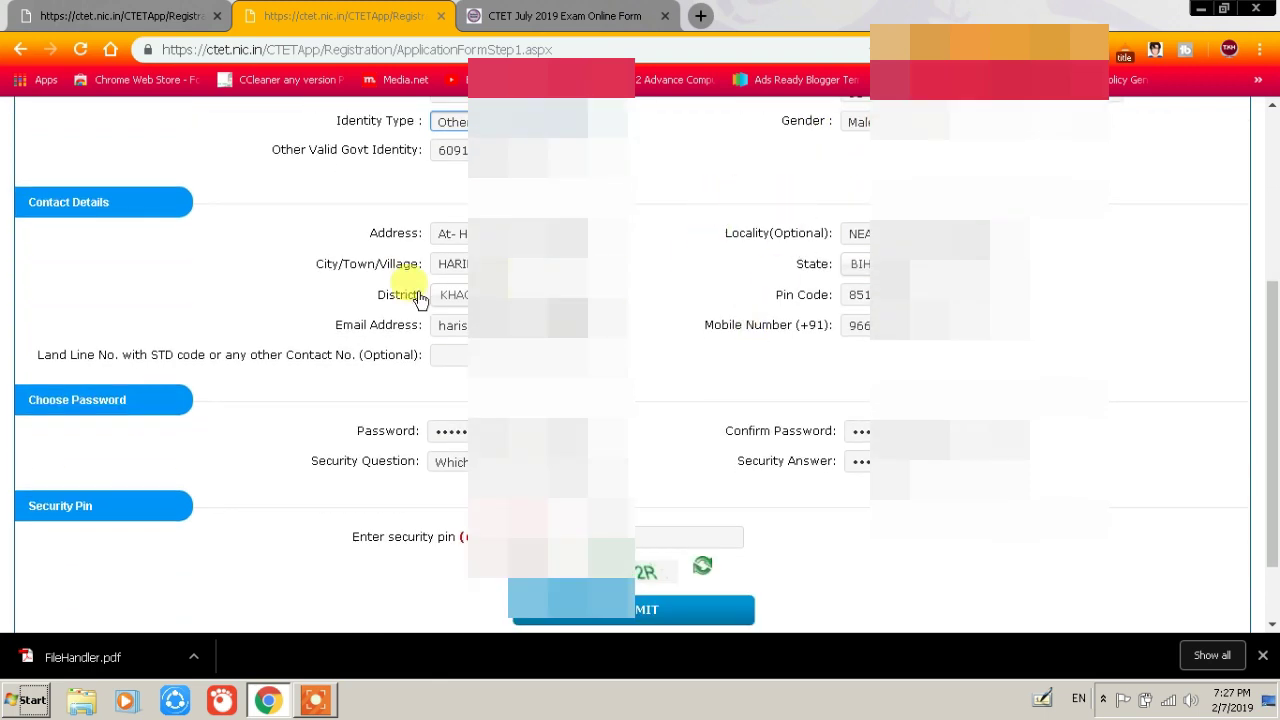
scroll(405, 300, "down", 2)
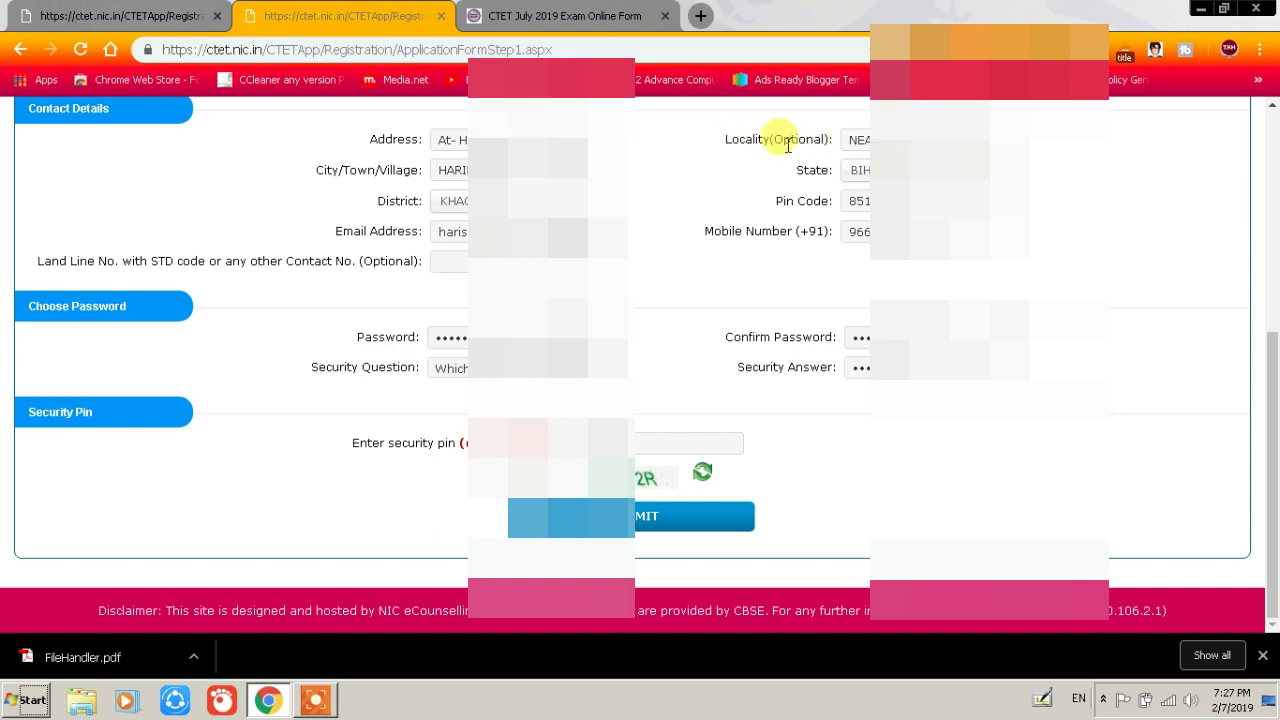
left_click(925, 136)
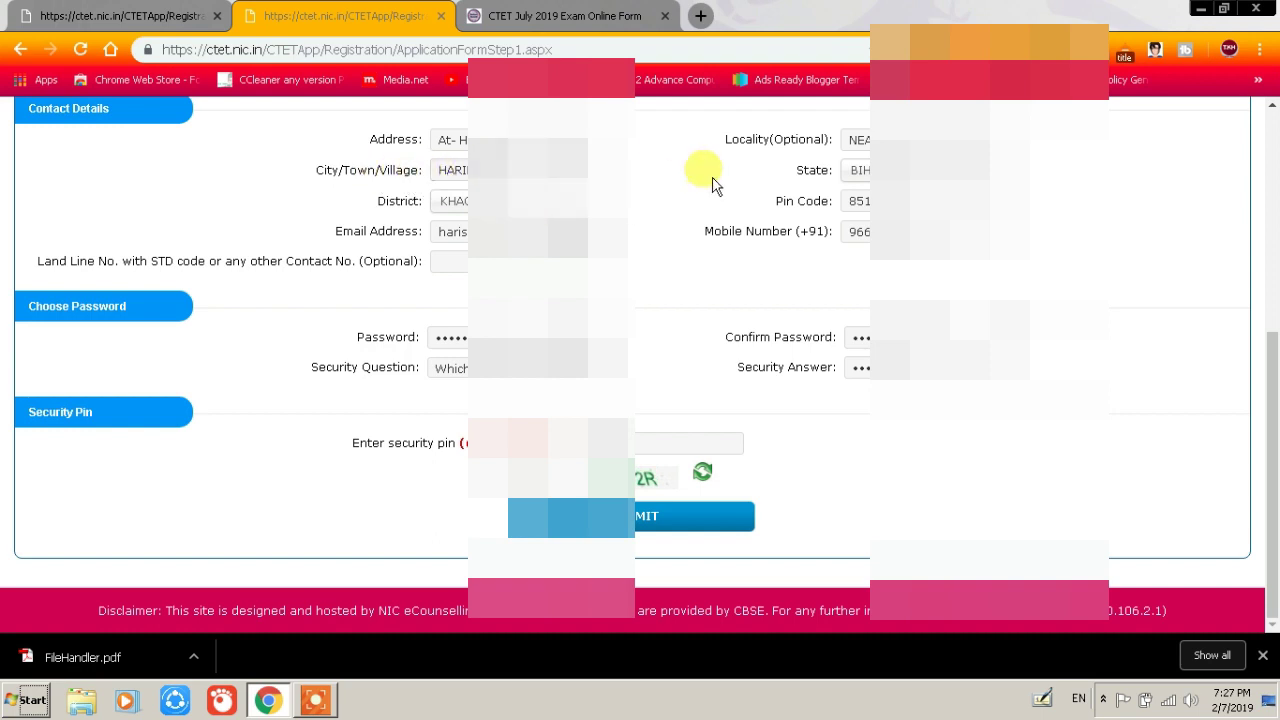
left_click(890, 170)
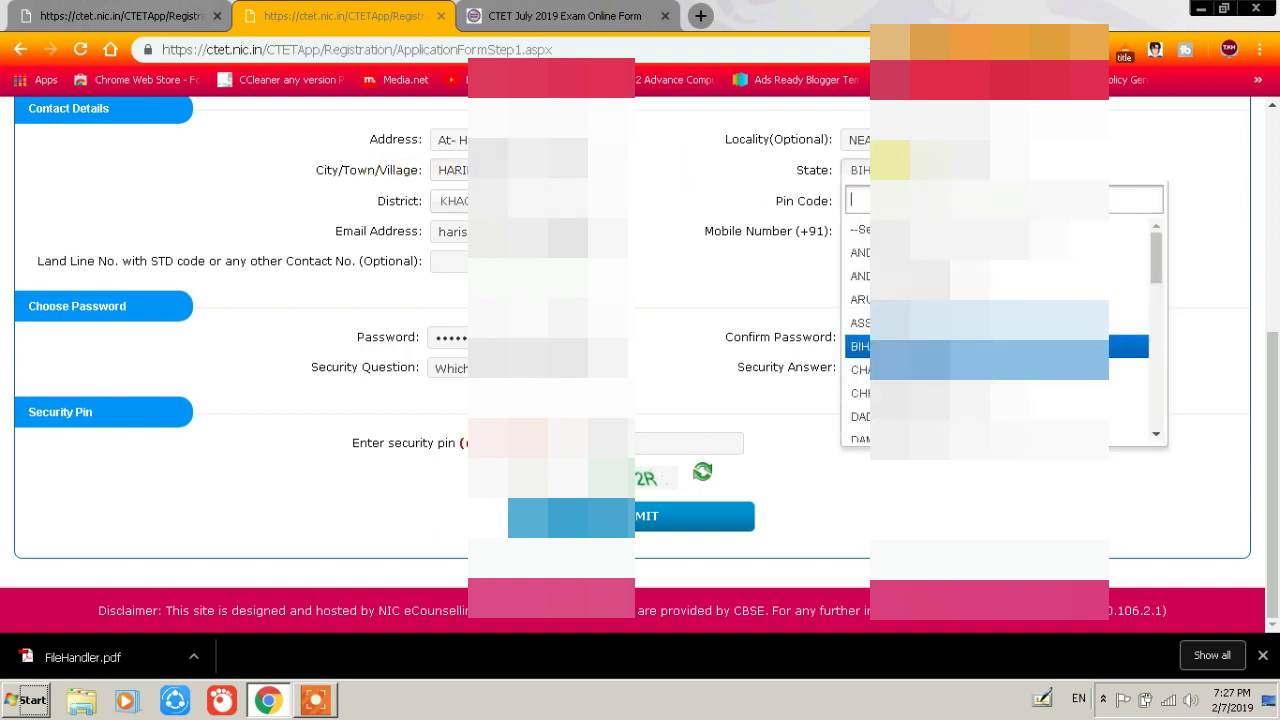
left_click(890, 165)
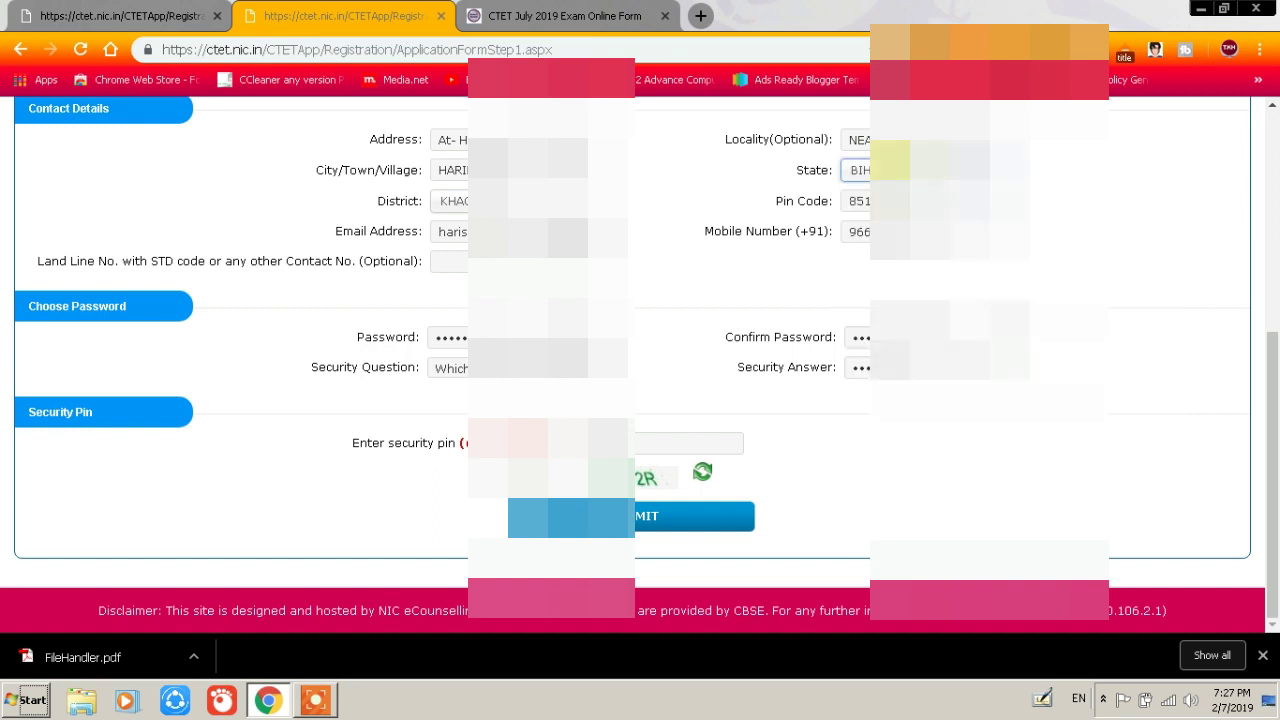
left_click(450, 201)
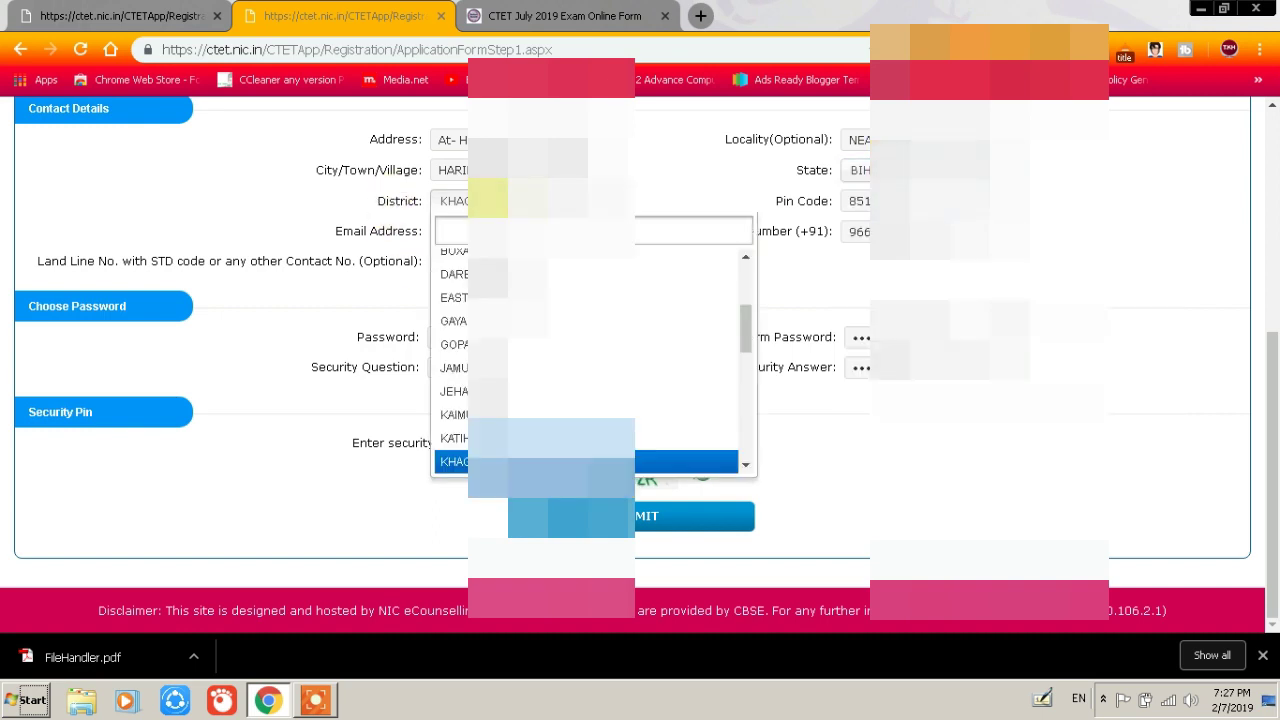
left_click(488, 198)
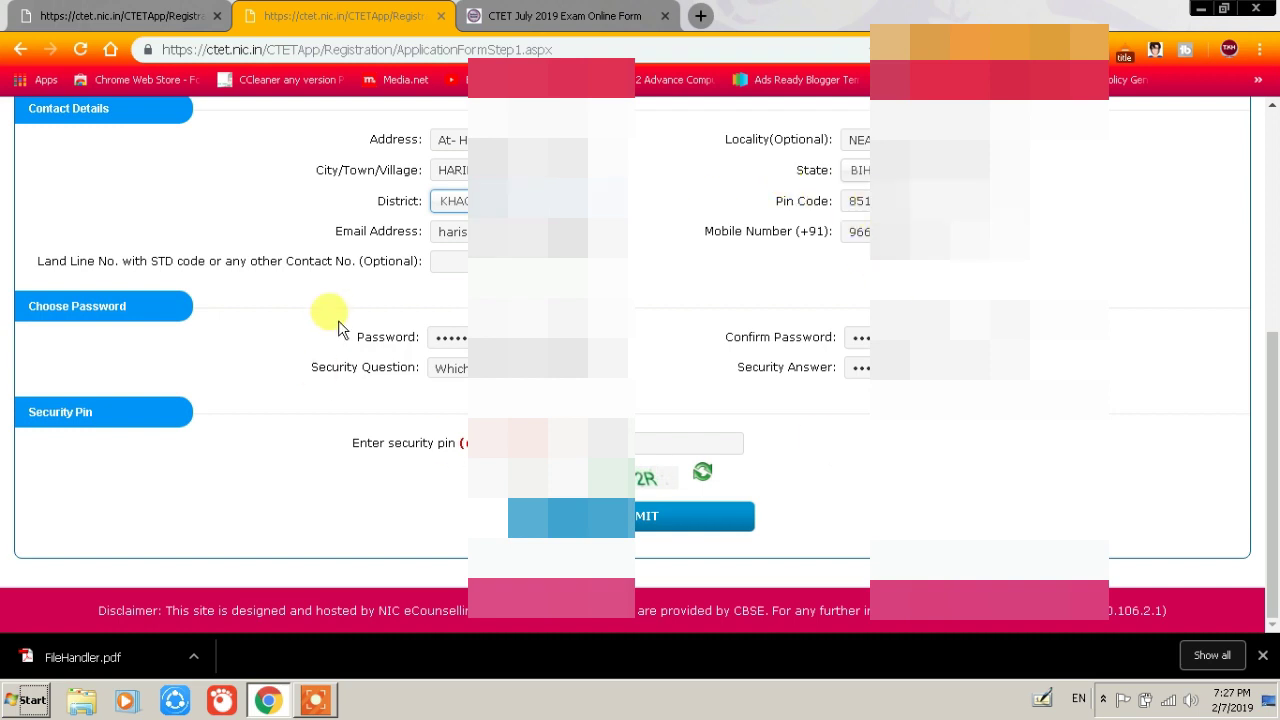
left_click(875, 232)
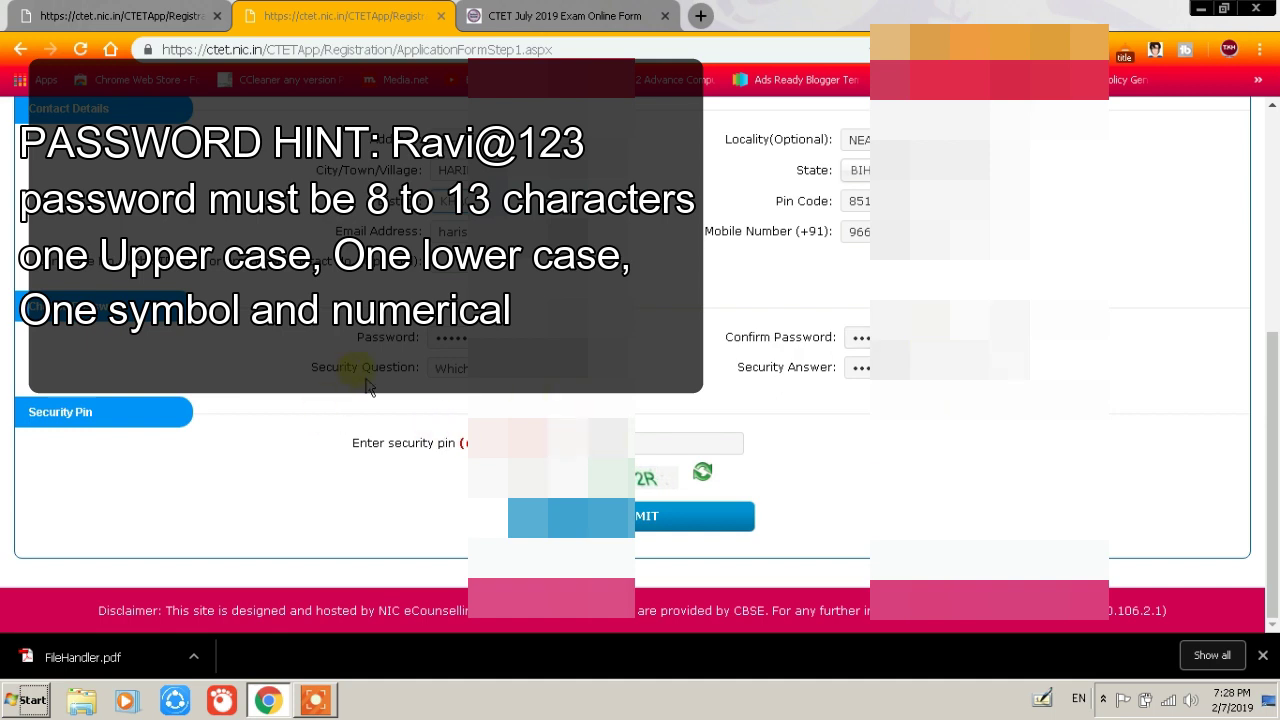
- Choose "Which is your favourite book ?" as the security question and submit the registration form for review
left_click(450, 368)
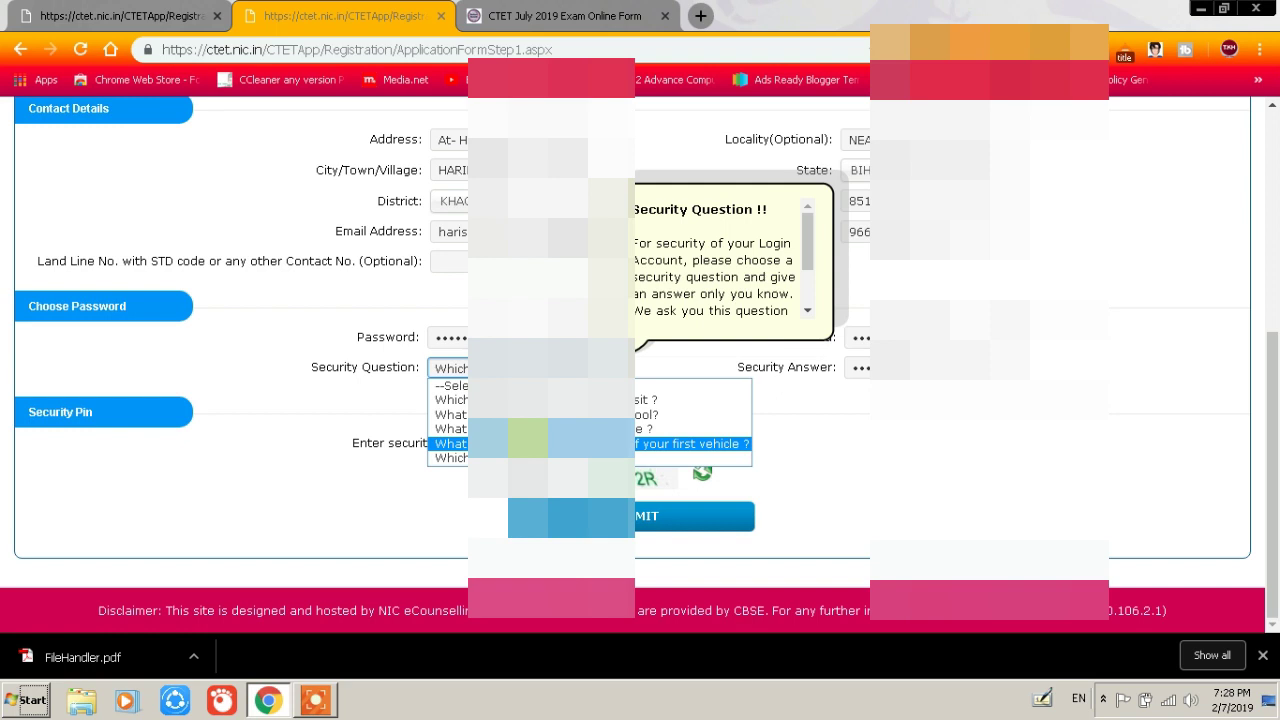
left_click(700, 460)
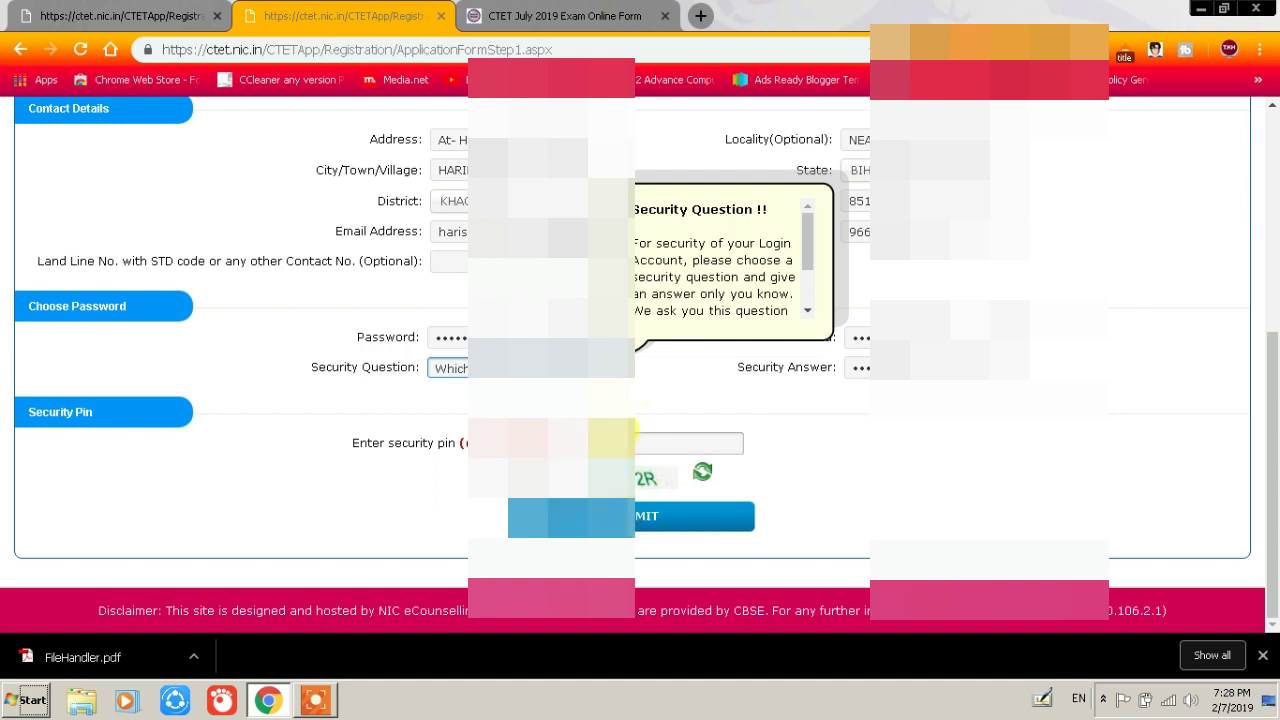
left_click(641, 528)
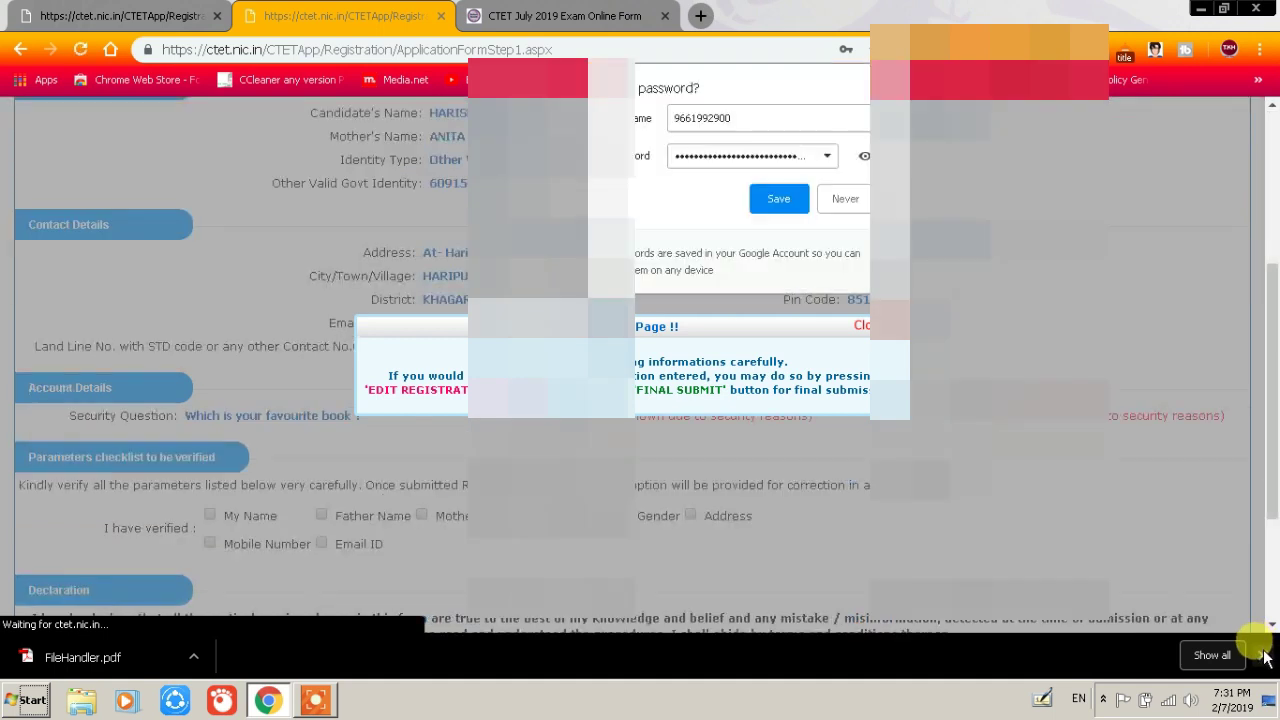
left_click(1265, 657)
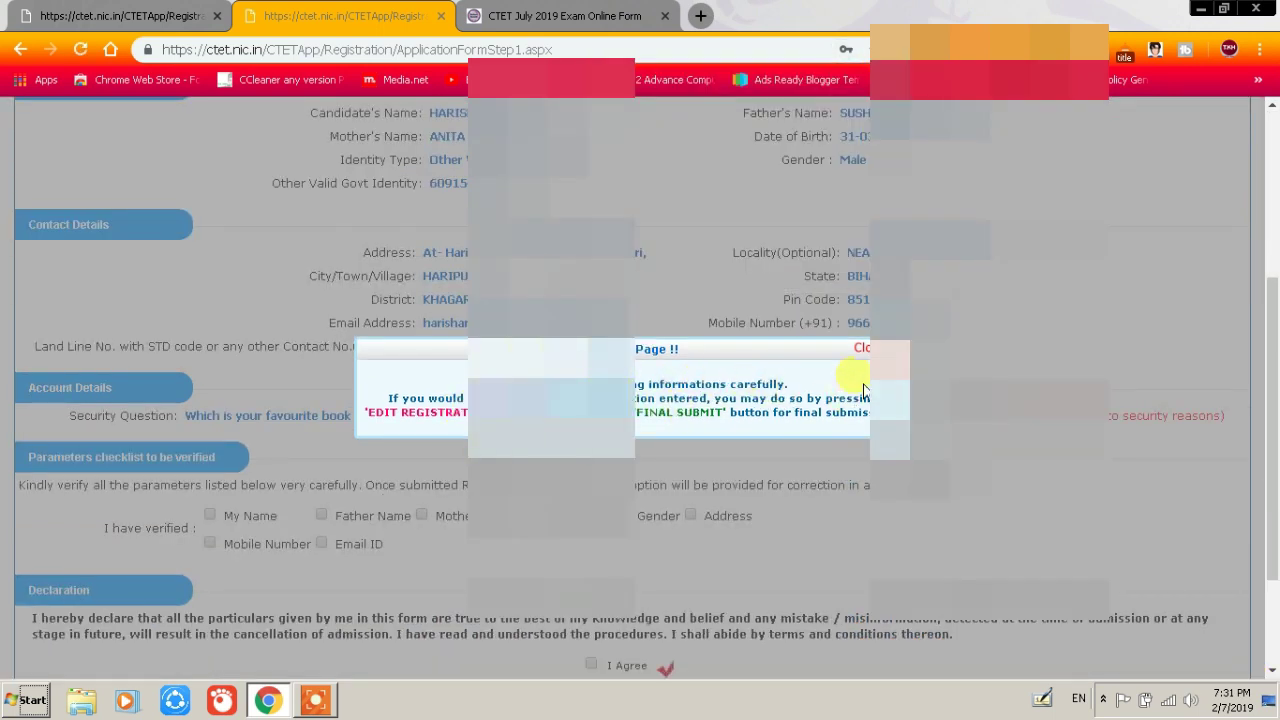
left_click(862, 348)
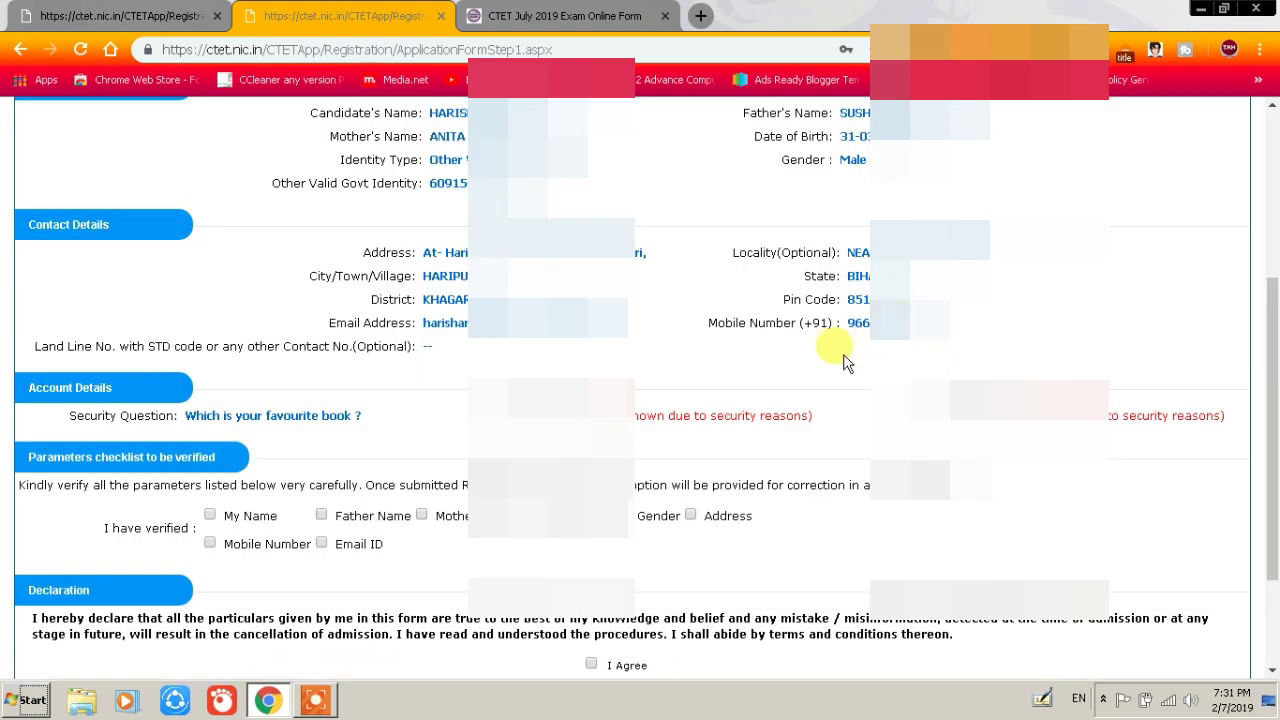
- Examine the personal, contact and account details on the review page, along with the verification checklist and declaration
scroll(758, 352, "up", 3)
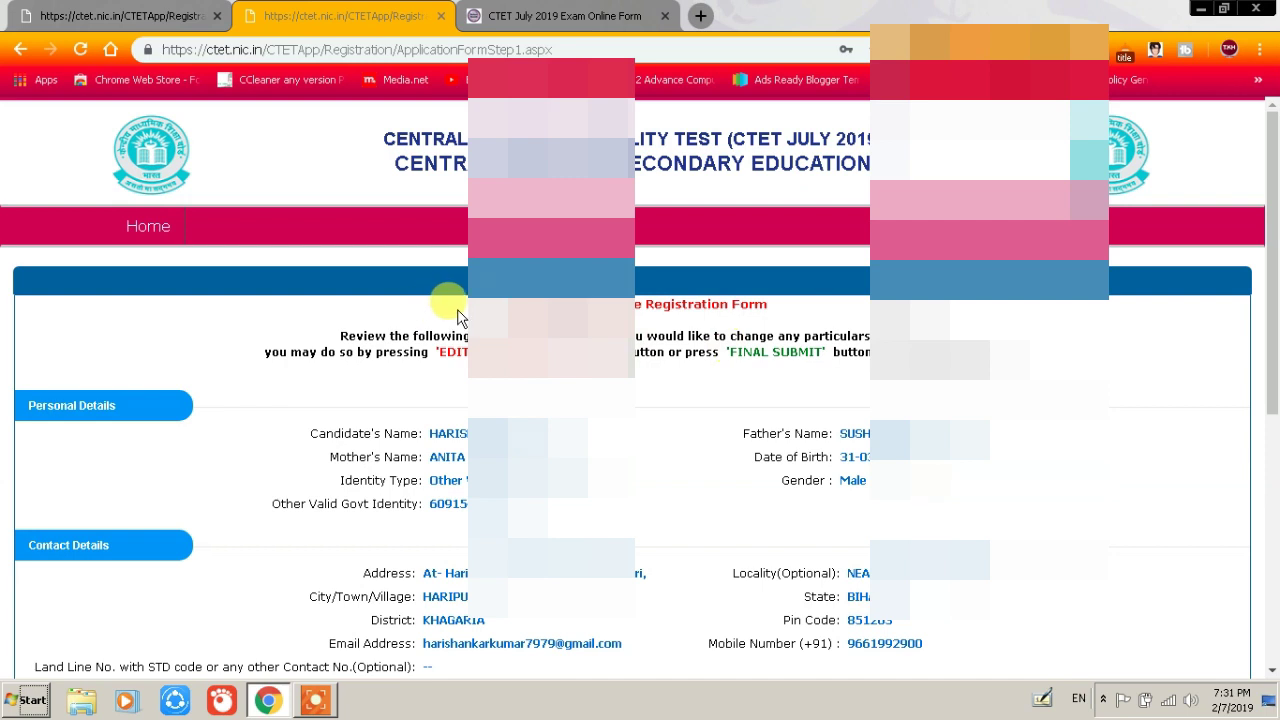
scroll(527, 318, "down", 1)
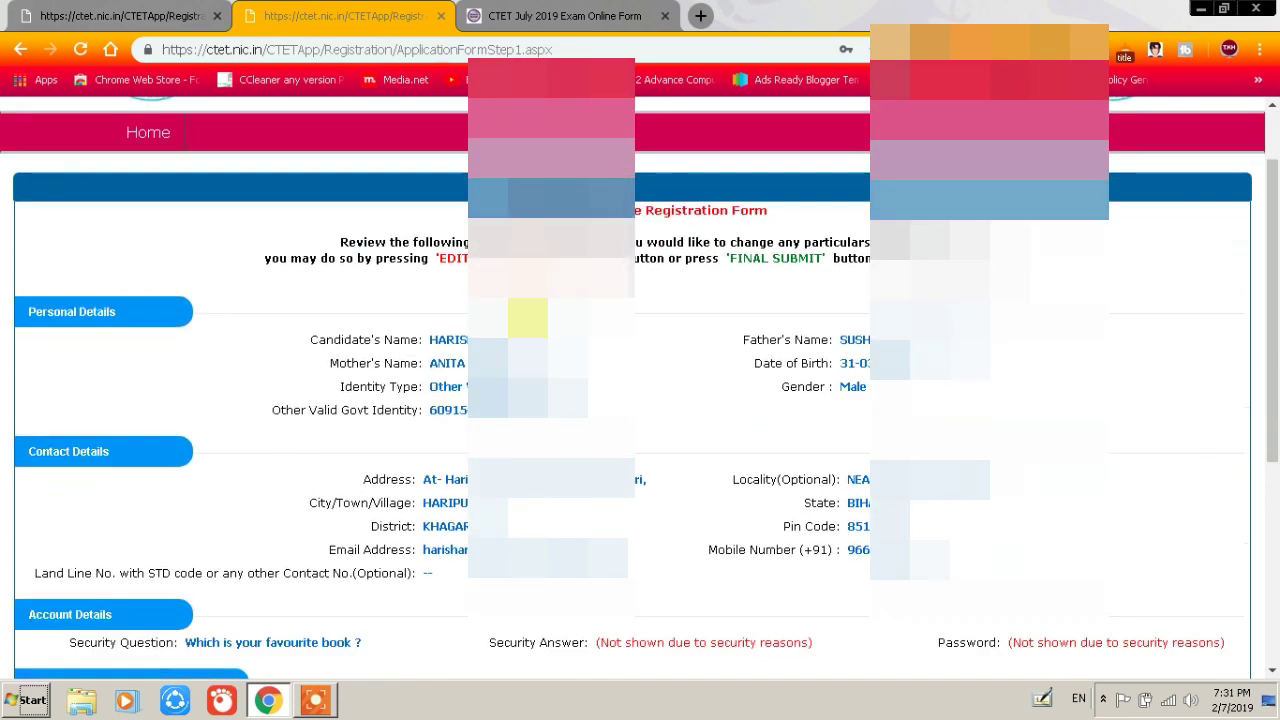
scroll(527, 318, "down", 2)
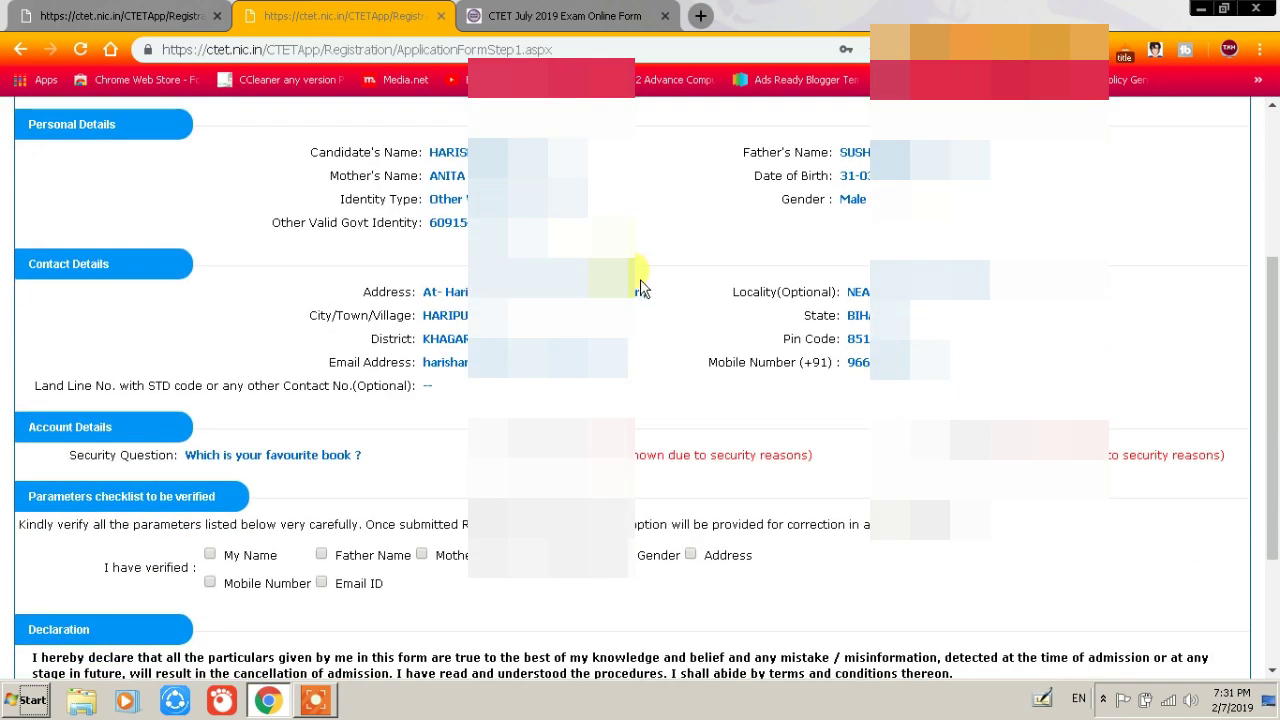
scroll(640, 289, "up", 1)
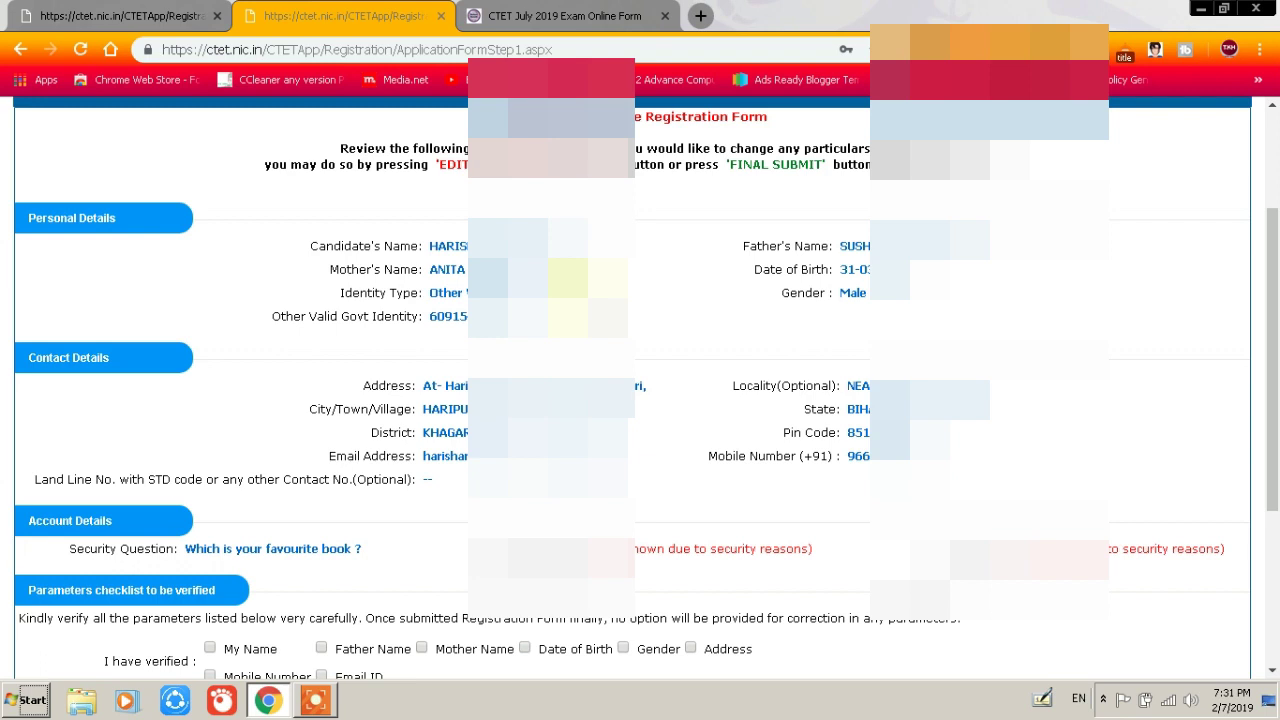
scroll(30, 310, "down", 3)
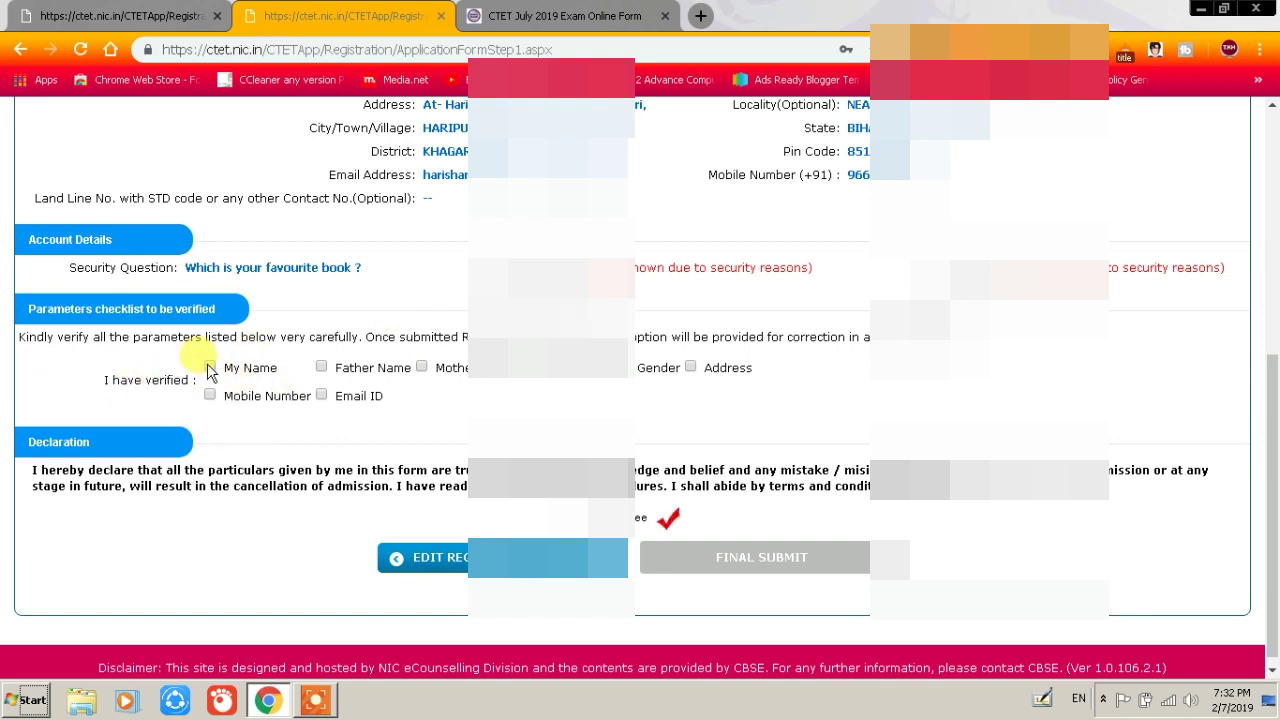
scroll(620, 290, "up", 3)
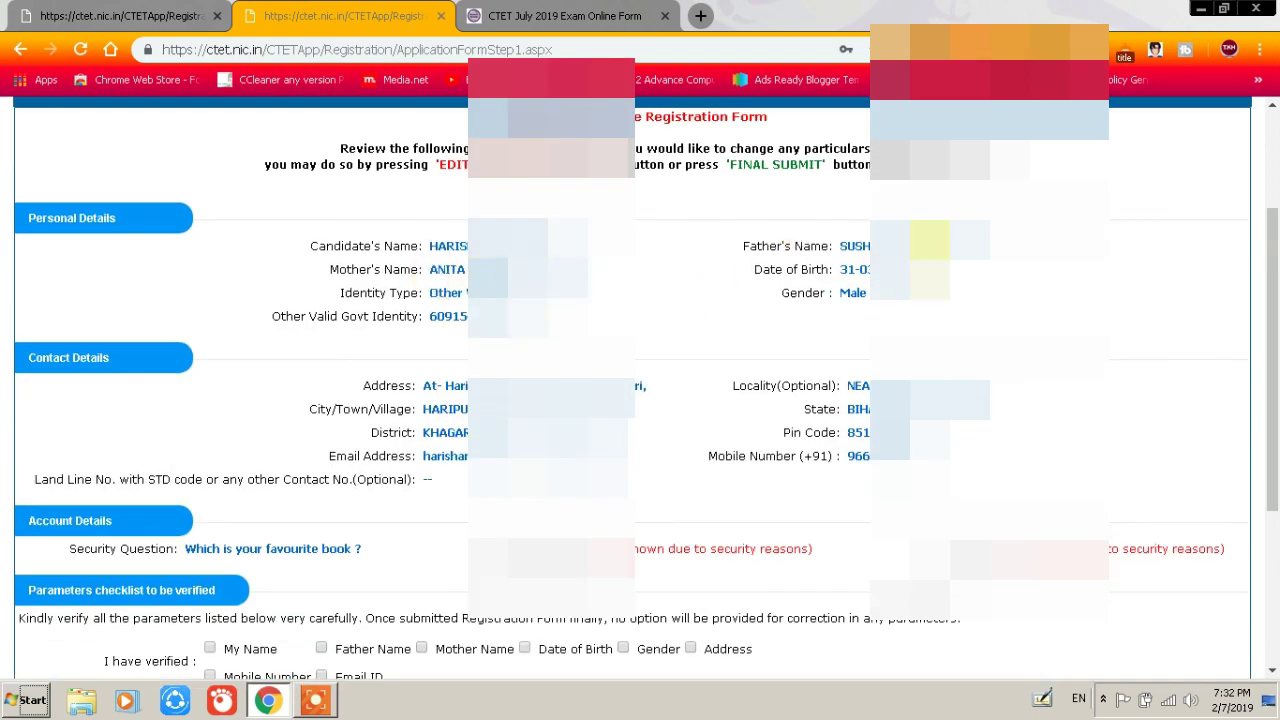
scroll(314, 490, "down", 2)
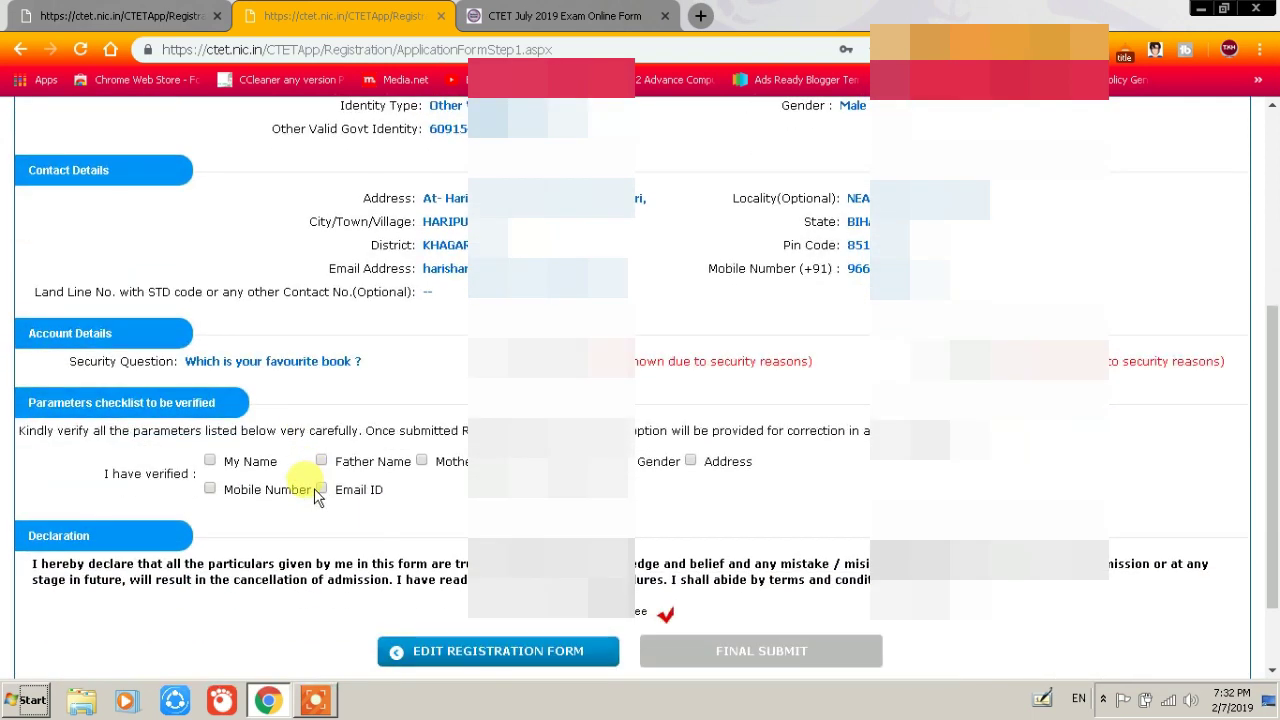
scroll(314, 497, "down", 1)
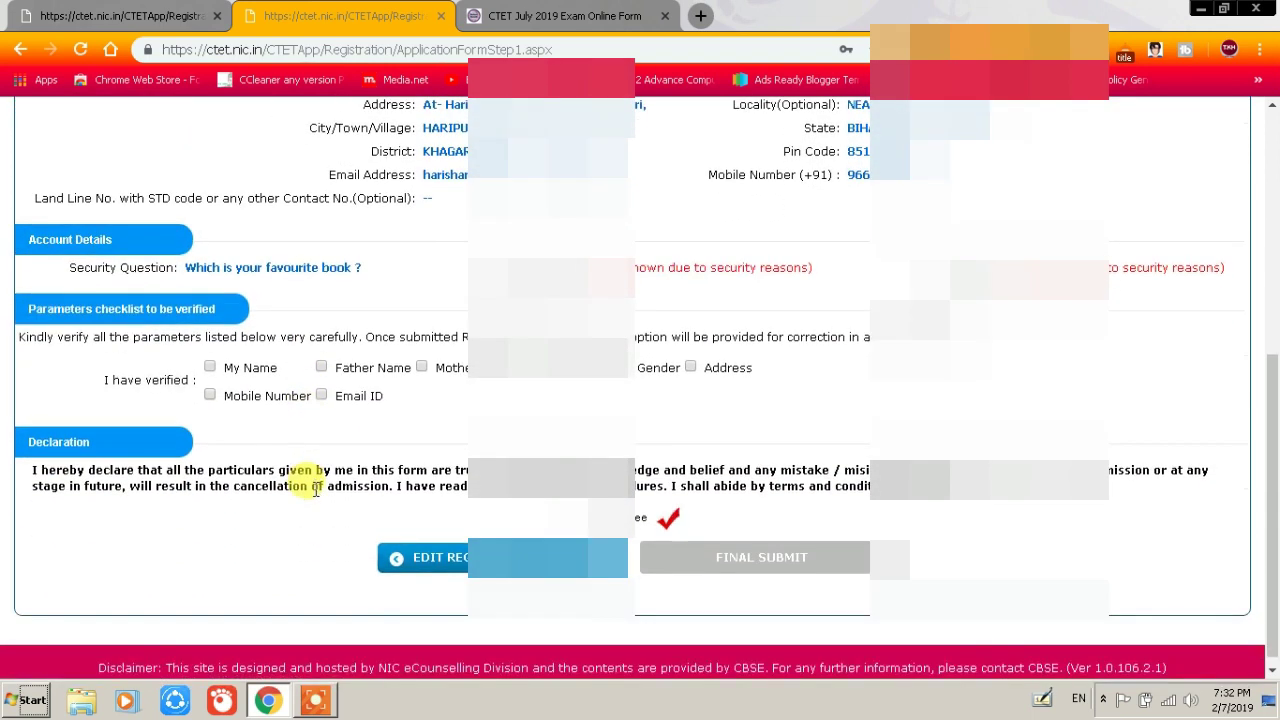
- Mark every parameter in the verification checklist as verified, from name to email ID, and agree to the declaration
left_click(212, 366)
left_click(211, 395)
left_click(321, 367)
left_click(322, 395)
left_click(422, 367)
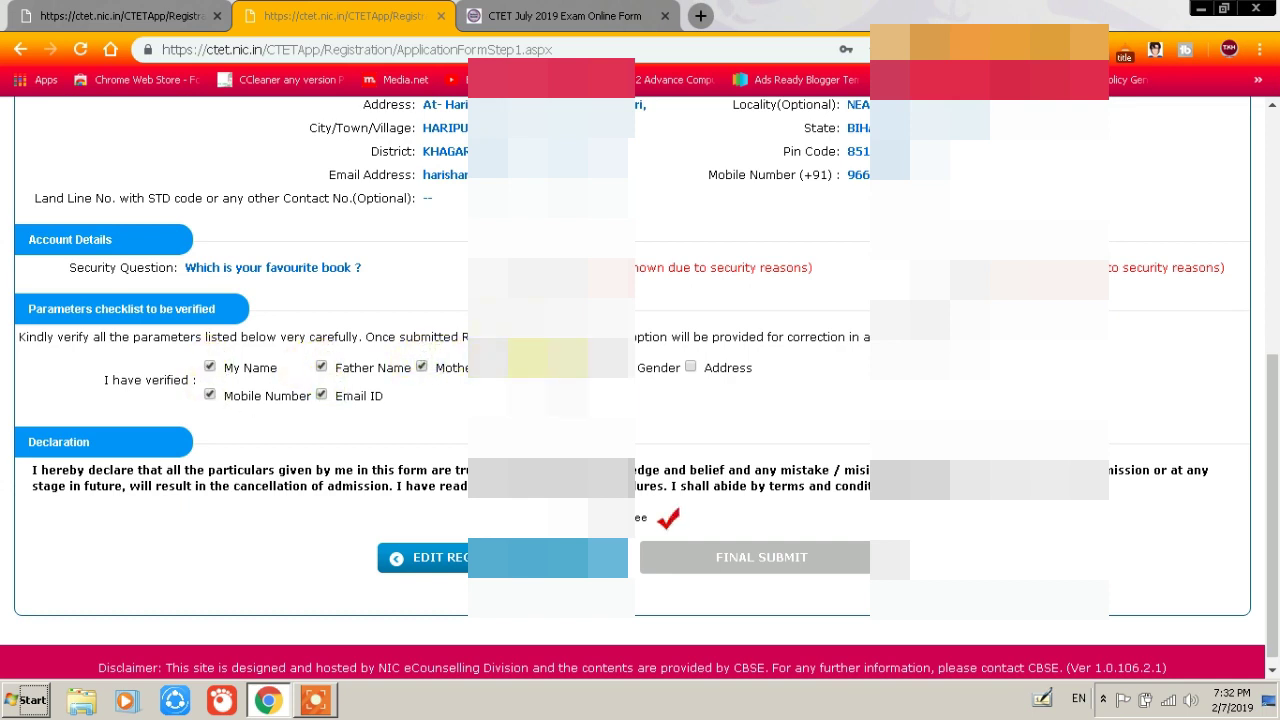
left_click(691, 367)
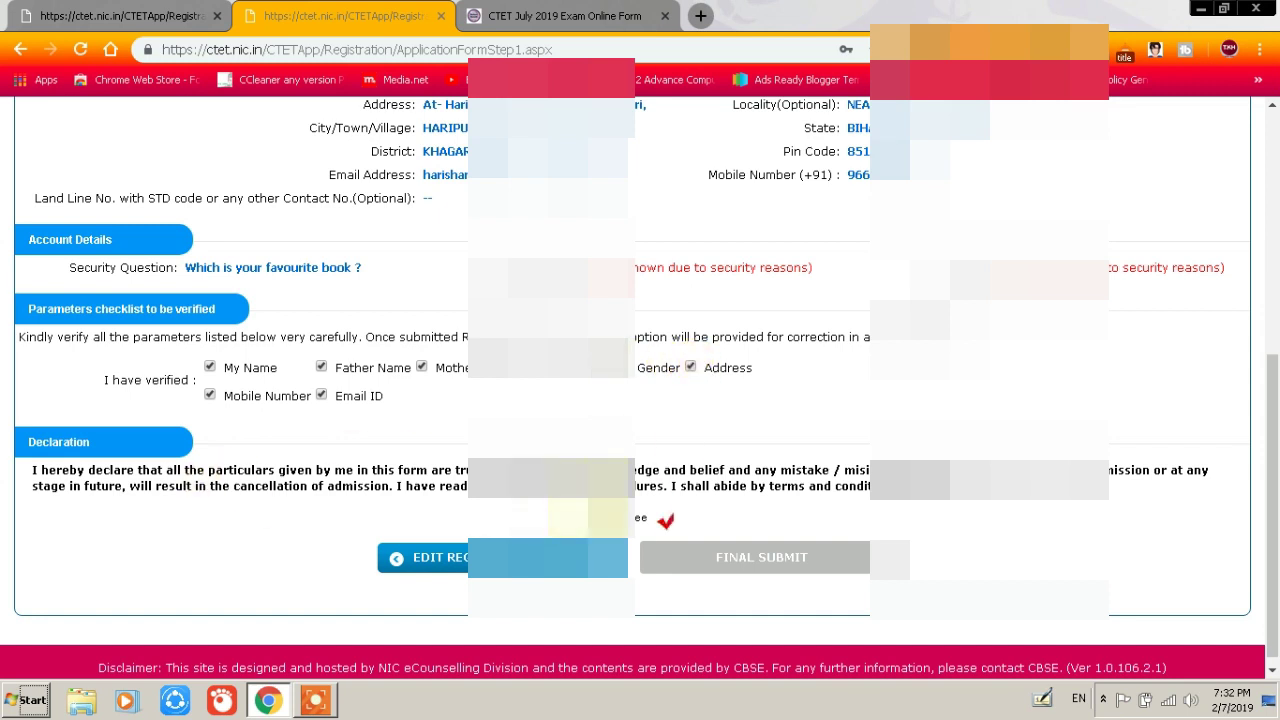
left_click(600, 517)
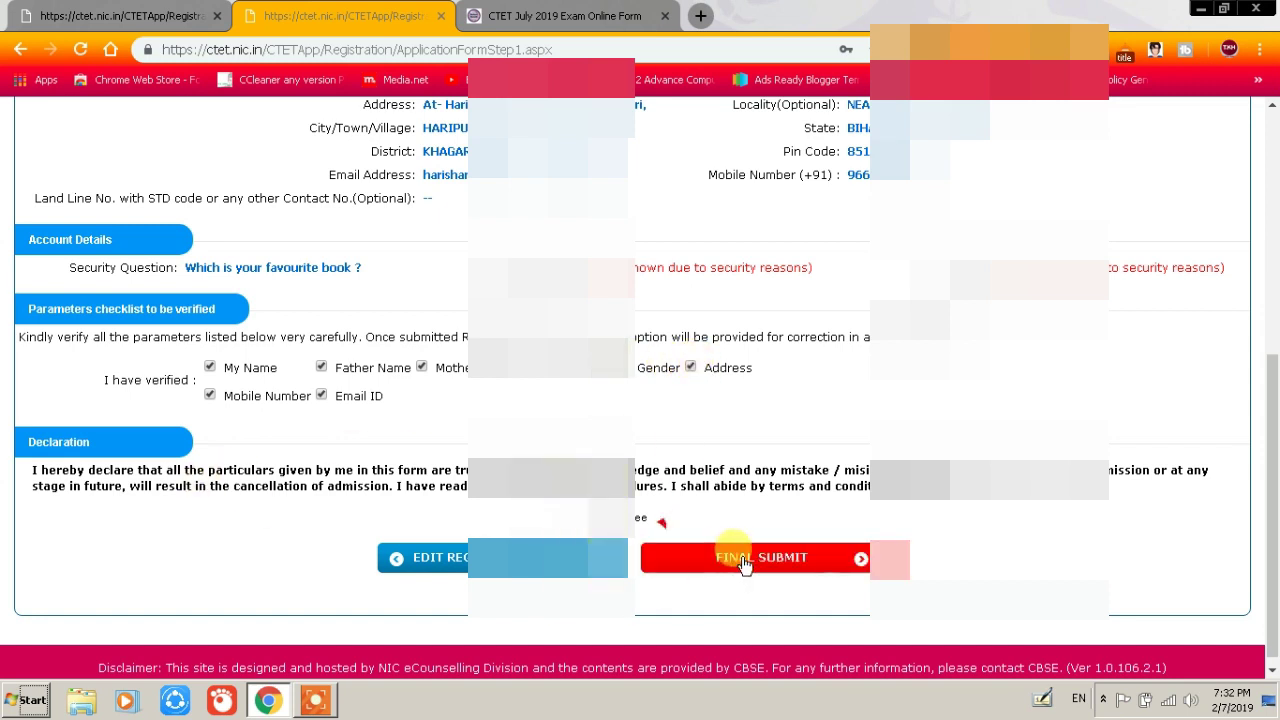
- Recheck the entered details on the review page, submit the registration form finally and confirm the submission
scroll(490, 300, "up", 3)
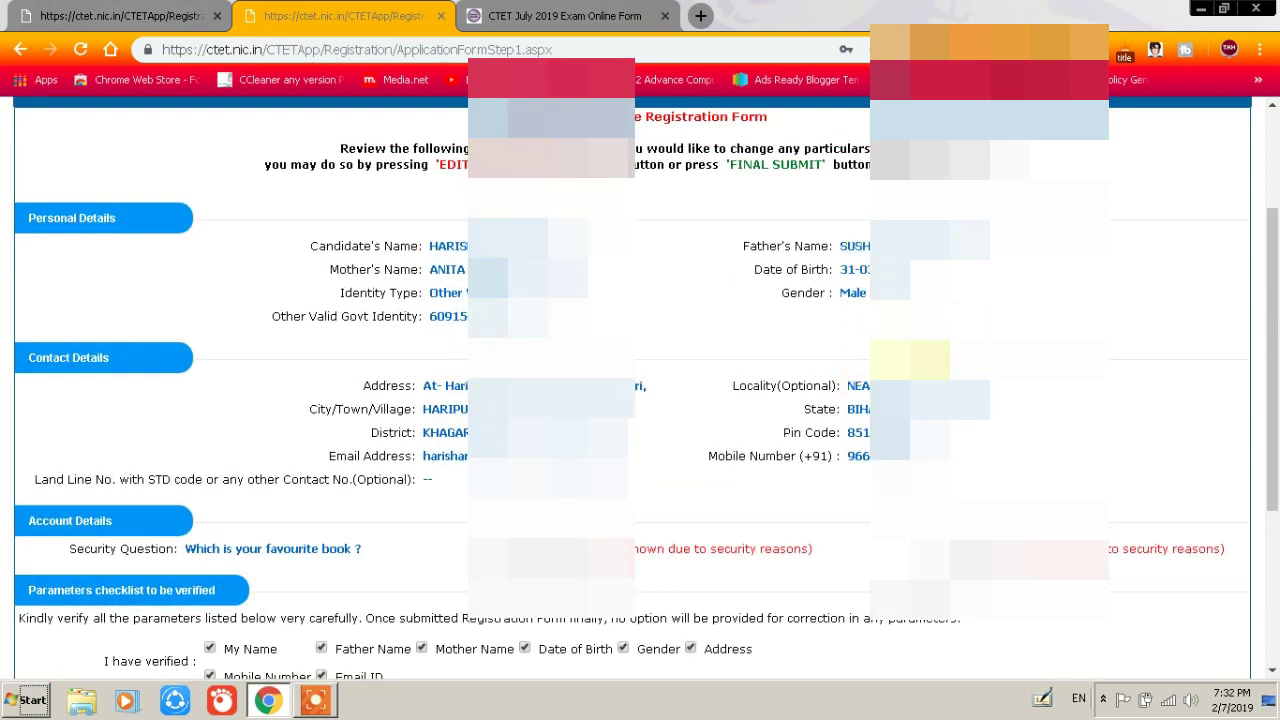
scroll(698, 500, "down", 3)
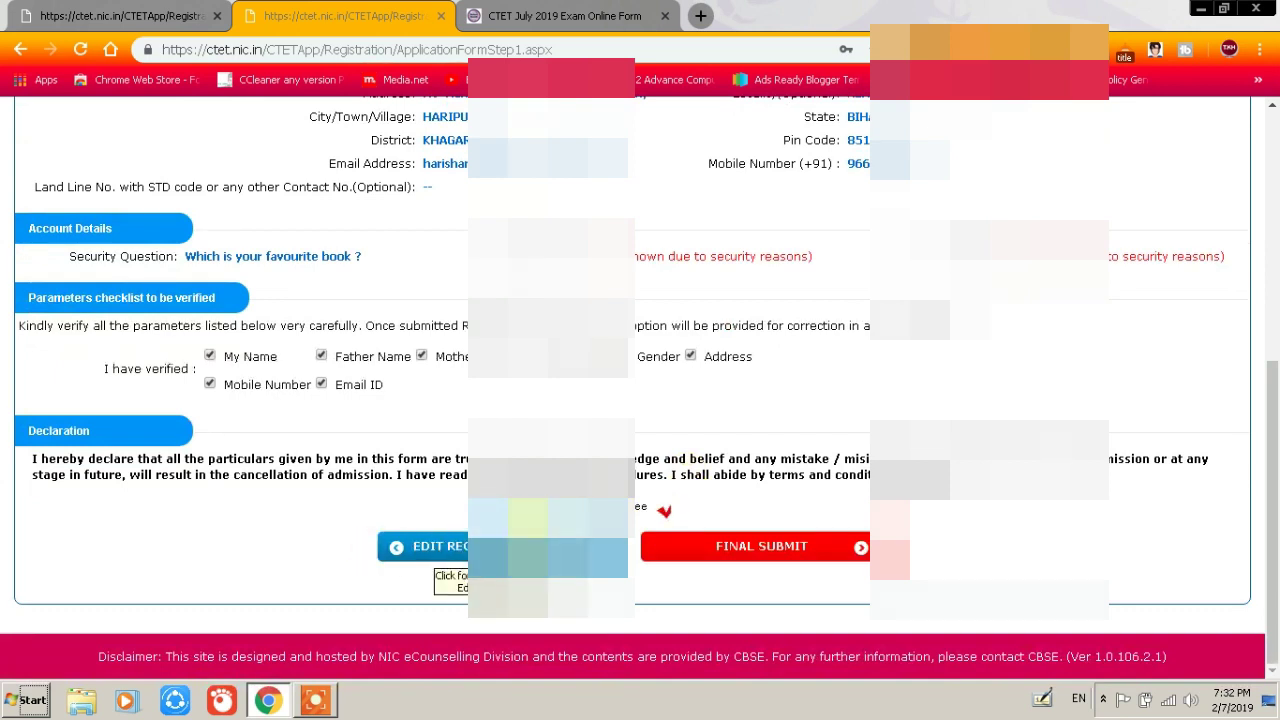
left_click(664, 508)
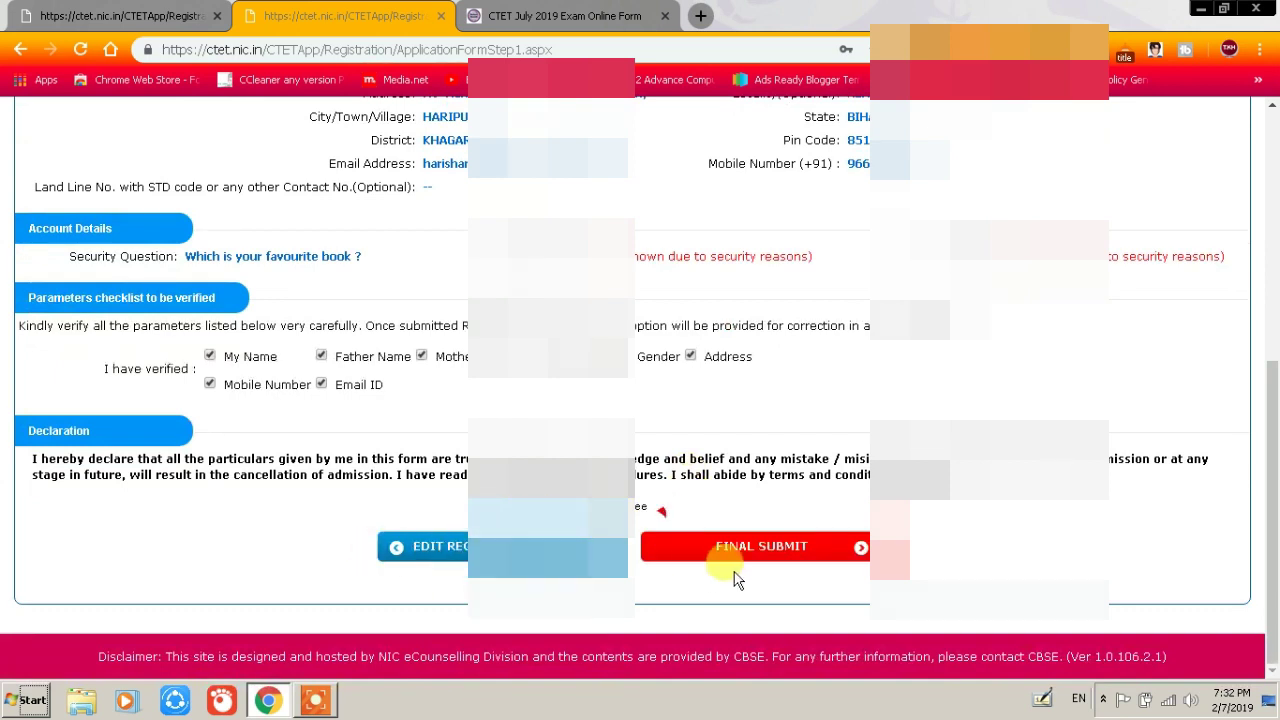
left_click(772, 549)
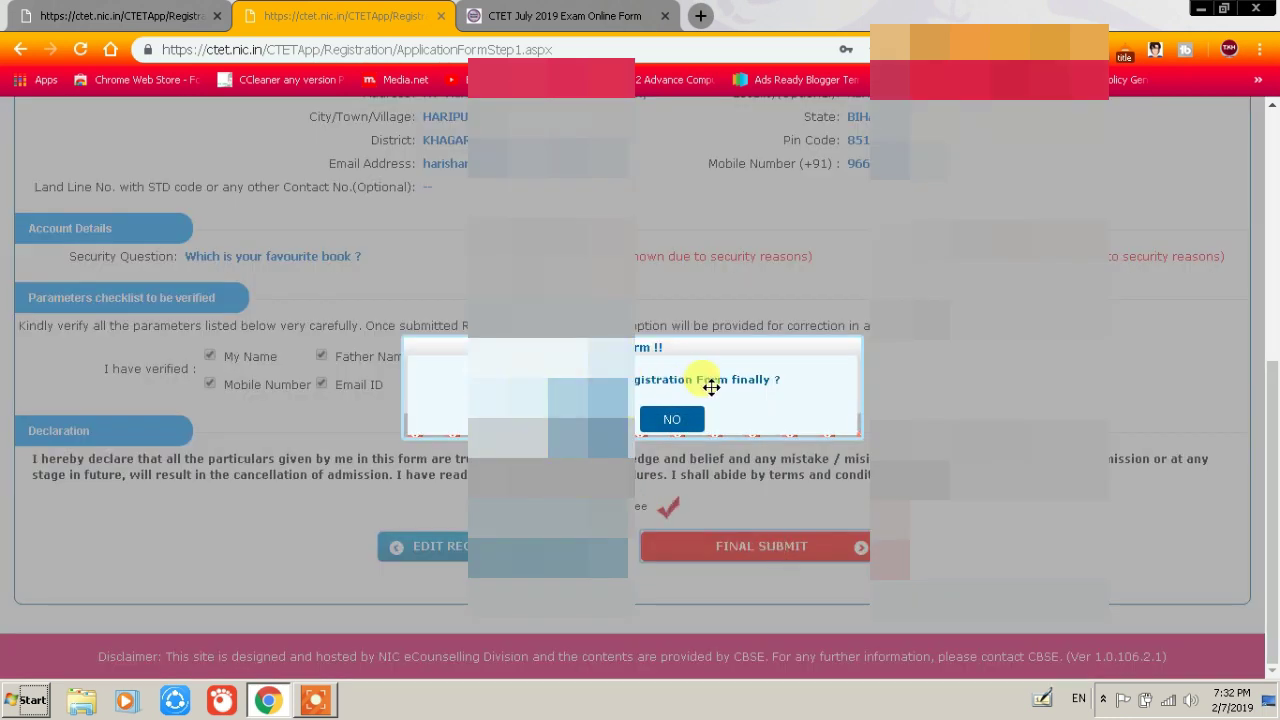
left_click(605, 419)
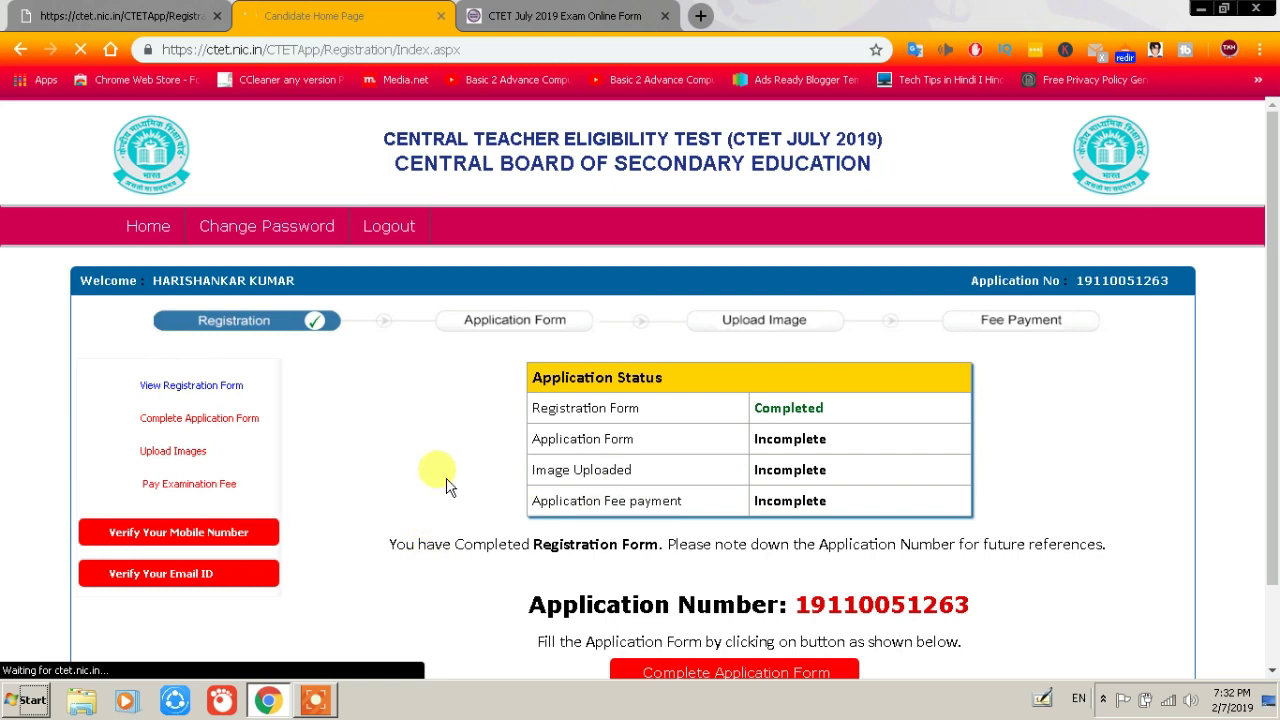
- Highlight the application number on the candidate home page and open the application form for completion
scroll(443, 474, "down", 1)
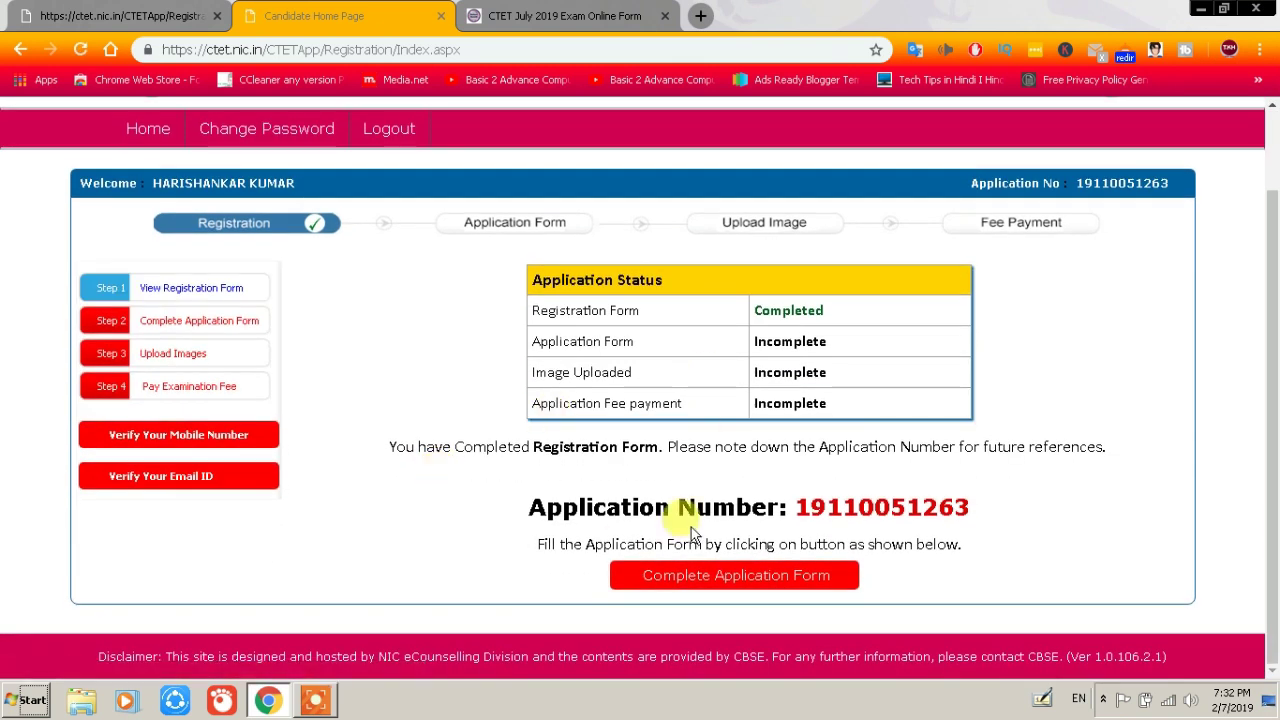
left_click_drag(795, 507, 986, 514)
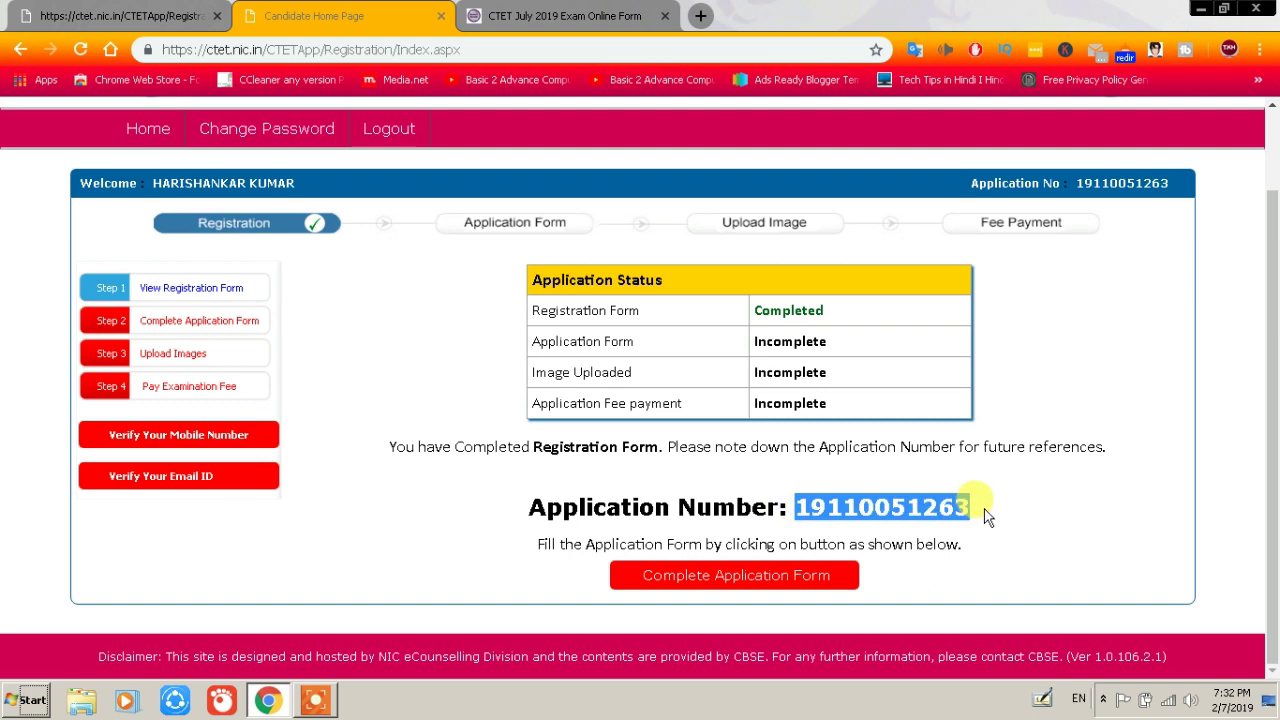
left_click(982, 512)
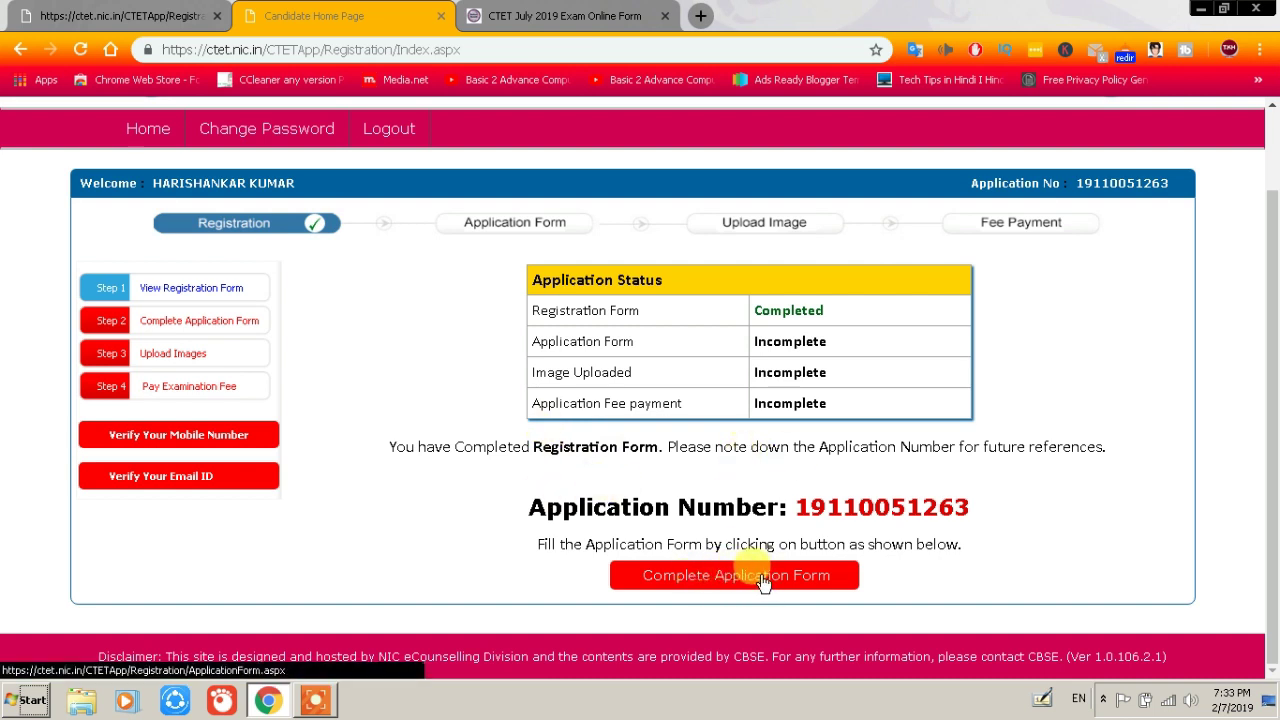
left_click_drag(790, 507, 978, 508)
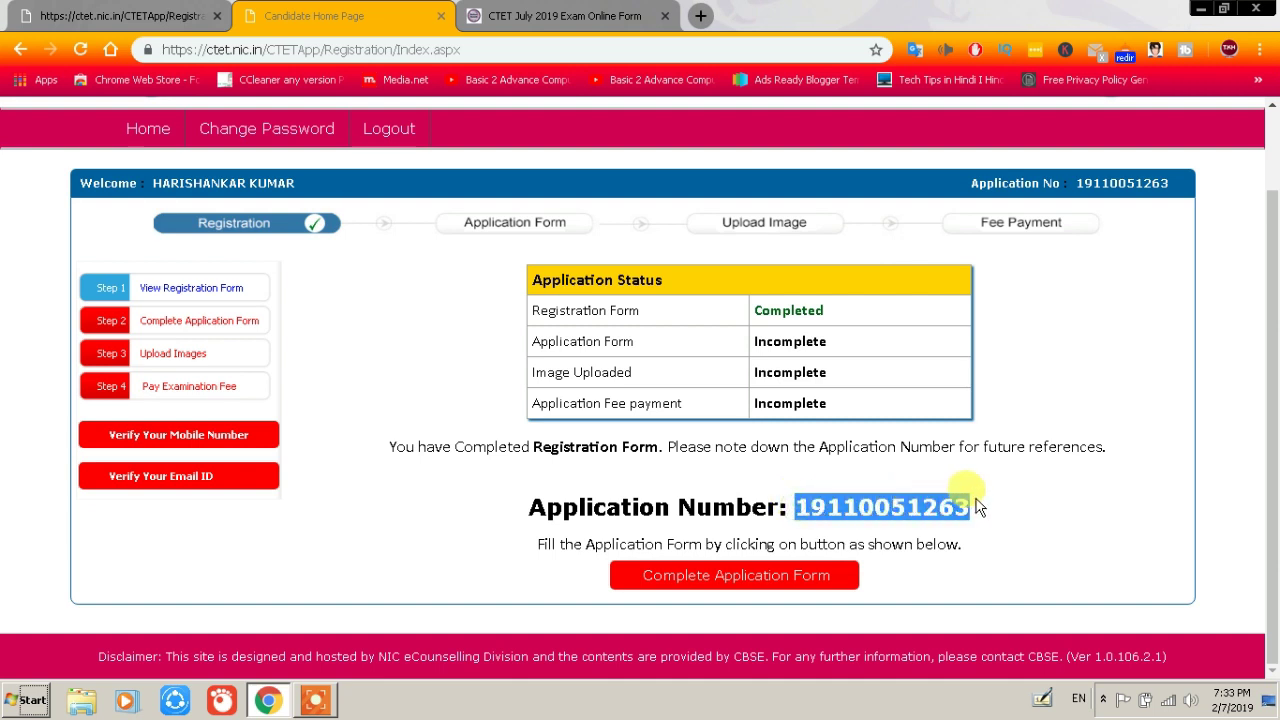
left_click(974, 515)
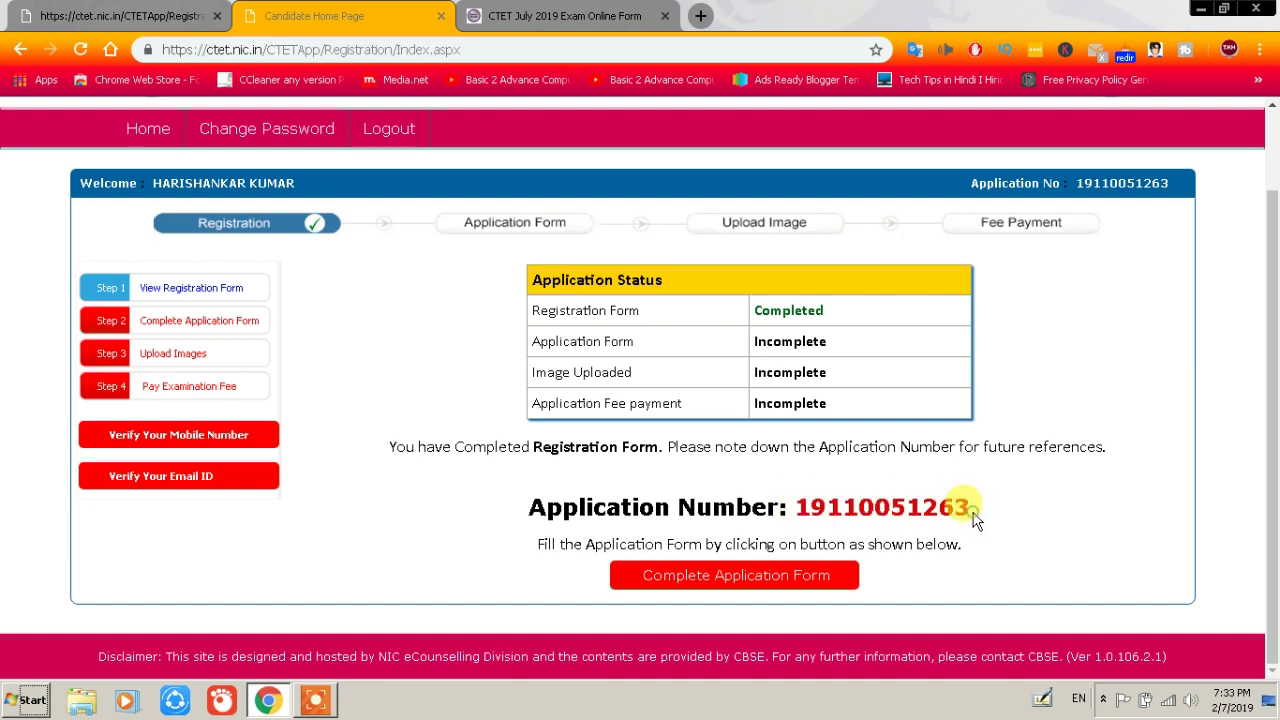
left_click(728, 580)
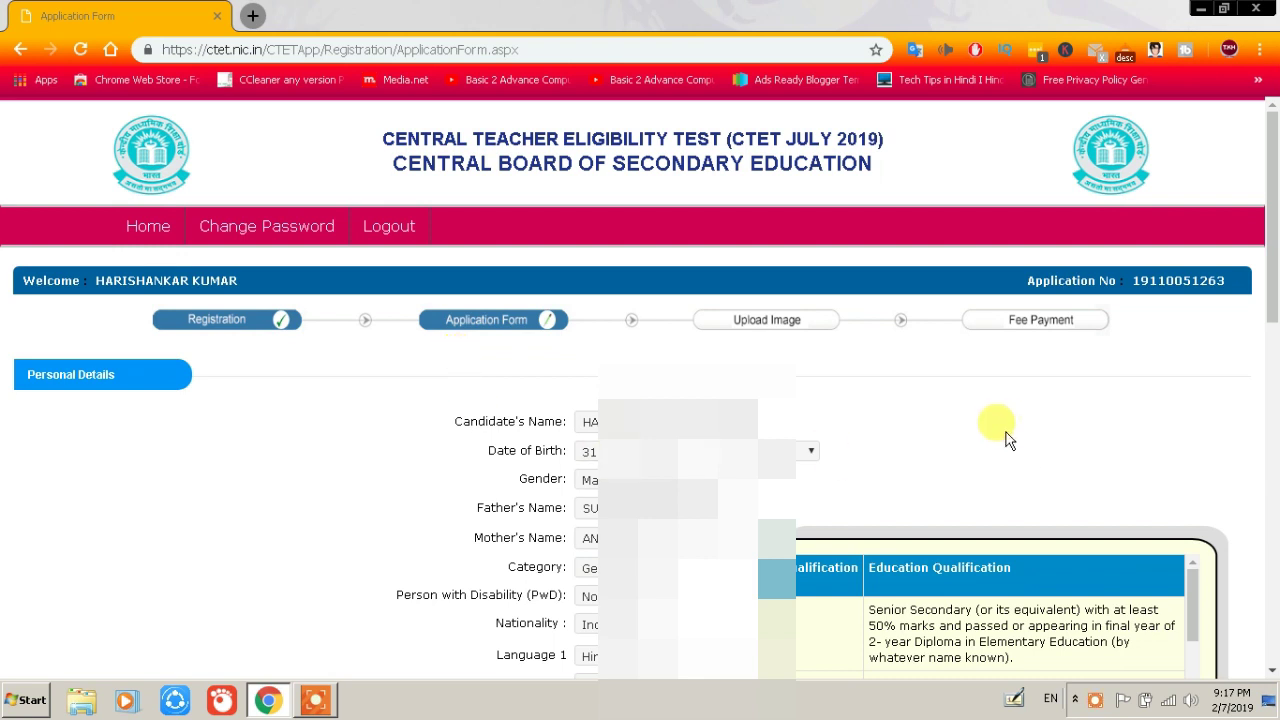
- In the application form's personal details, set the category to General and the employment status to Not Employed
left_click_drag(1274, 274, 1275, 385)
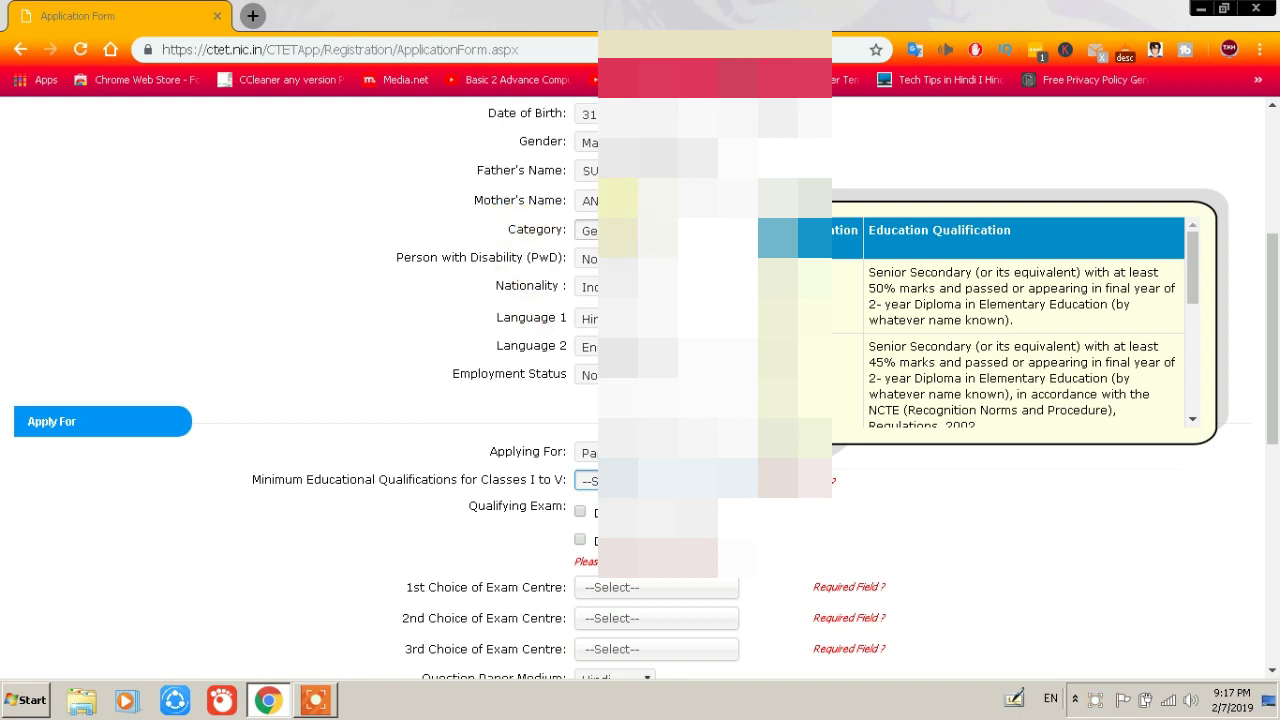
left_click(588, 230)
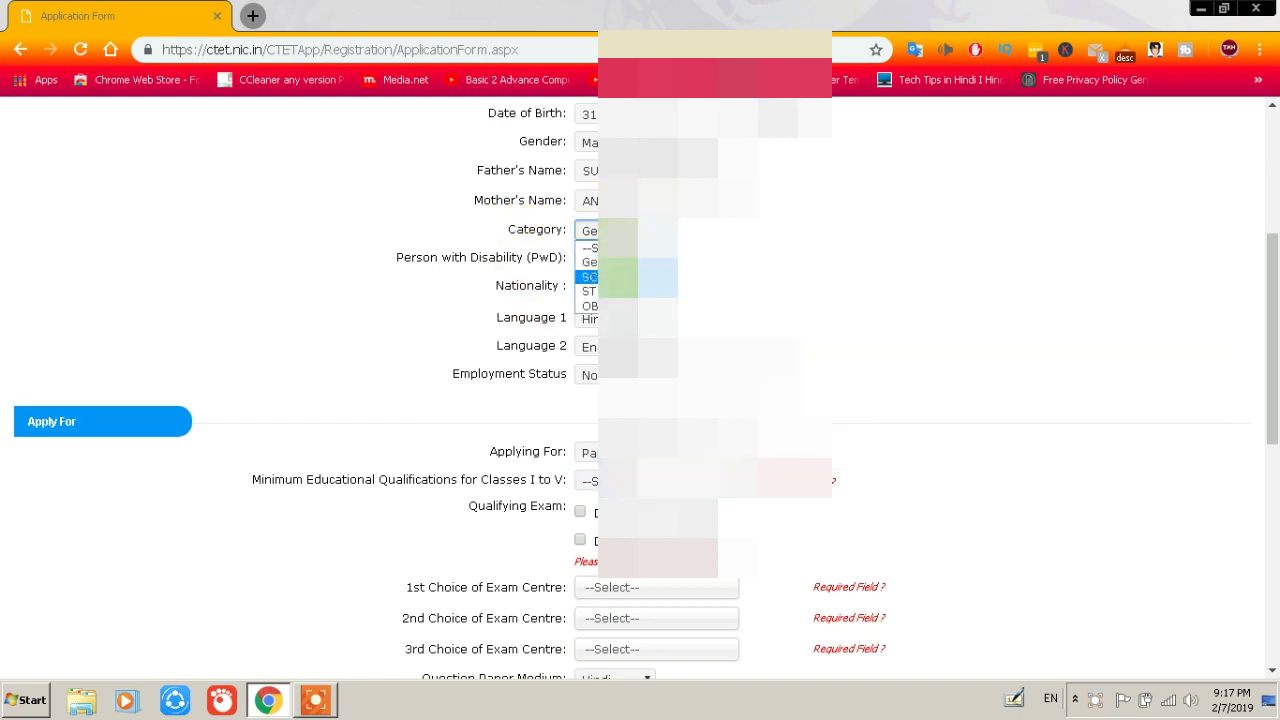
left_click(590, 262)
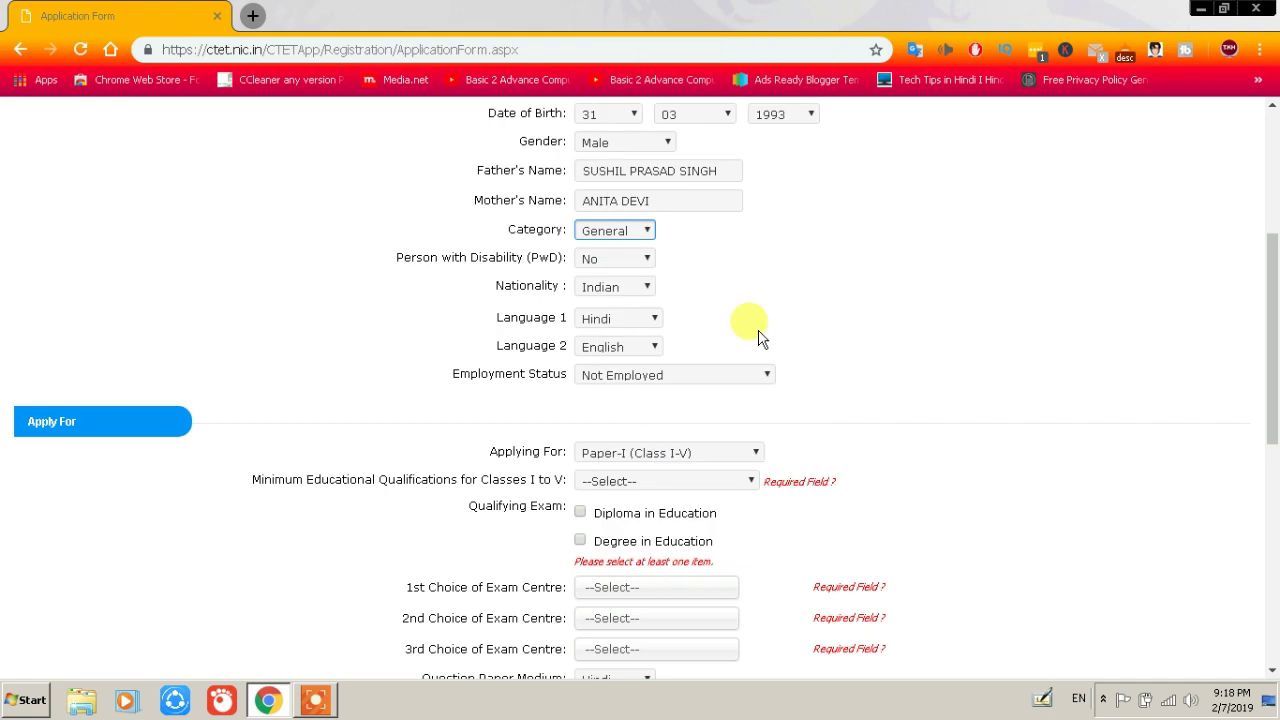
left_click(709, 375)
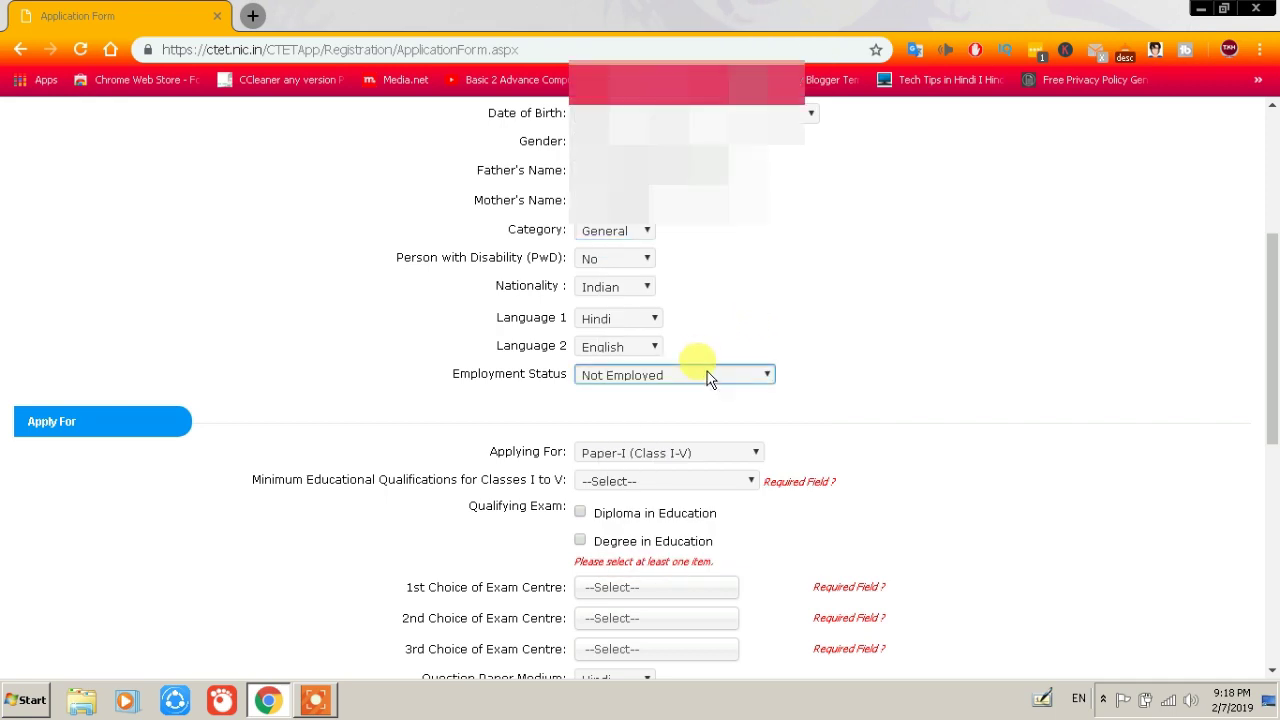
left_click(709, 376)
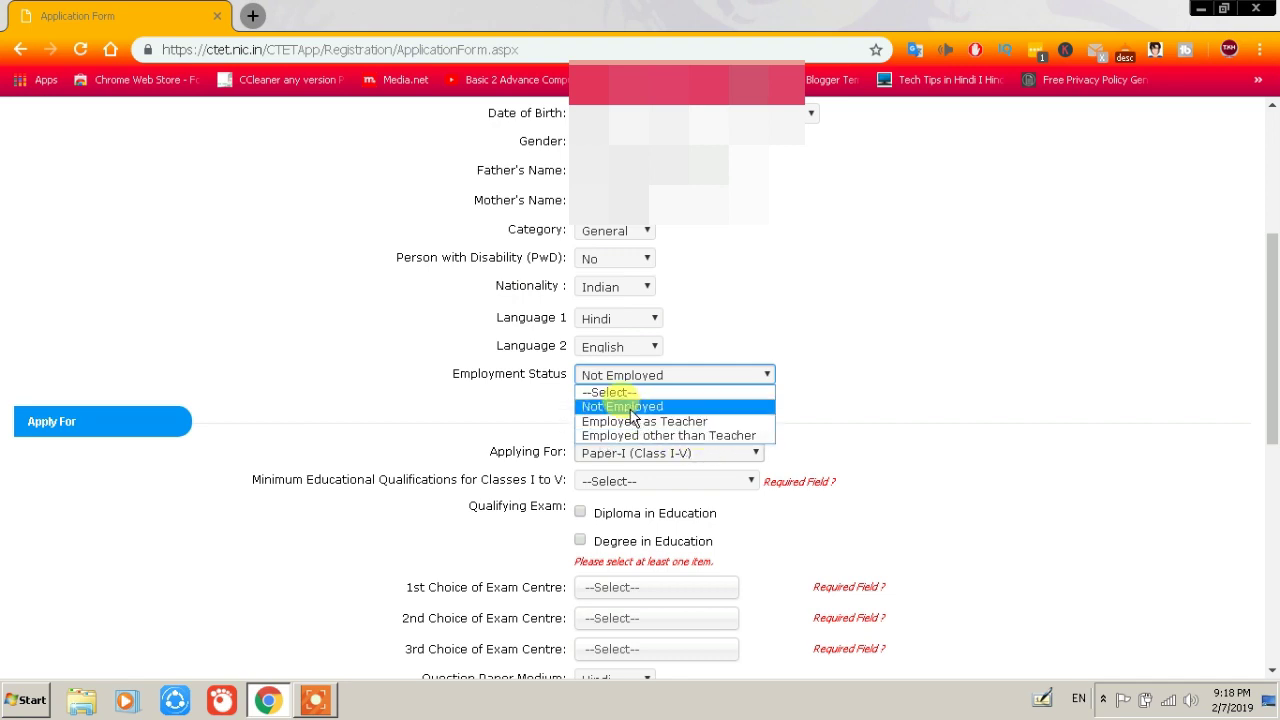
left_click(666, 408)
- In the Apply For section, choose Paper-I (Class I-V) as the paper being applied for
scroll(666, 411, "down", 3)
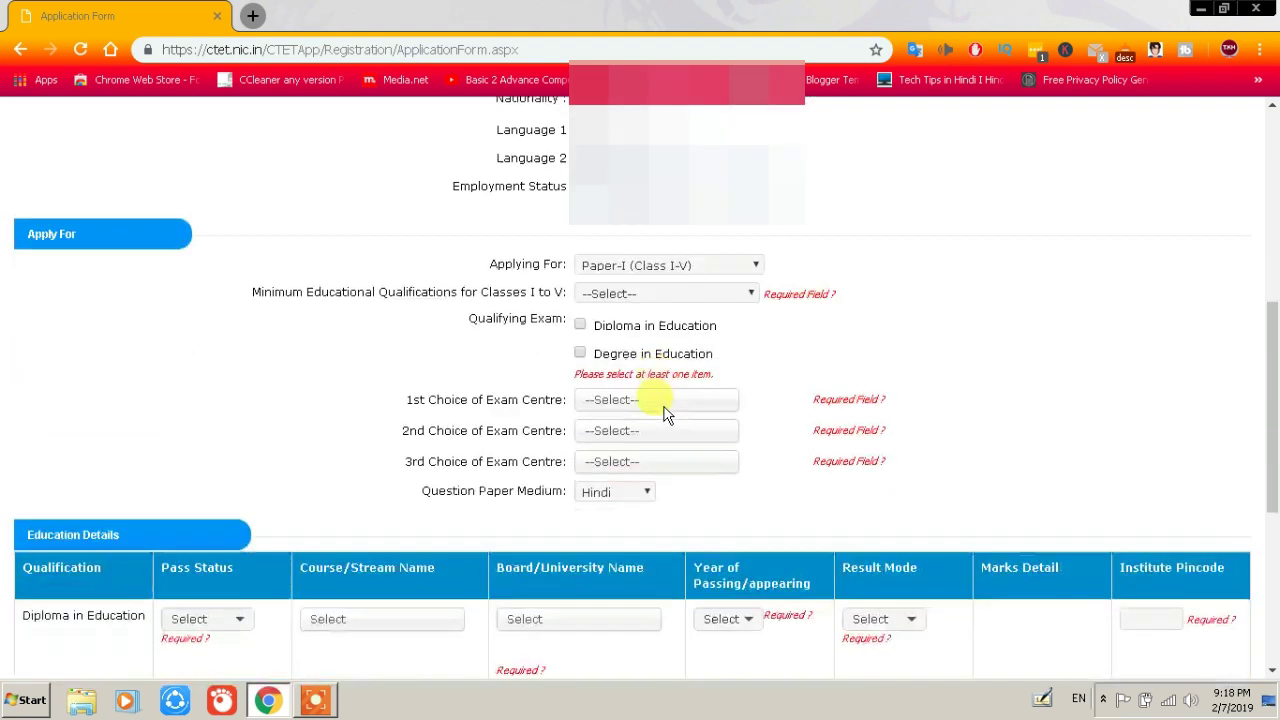
left_click(628, 166)
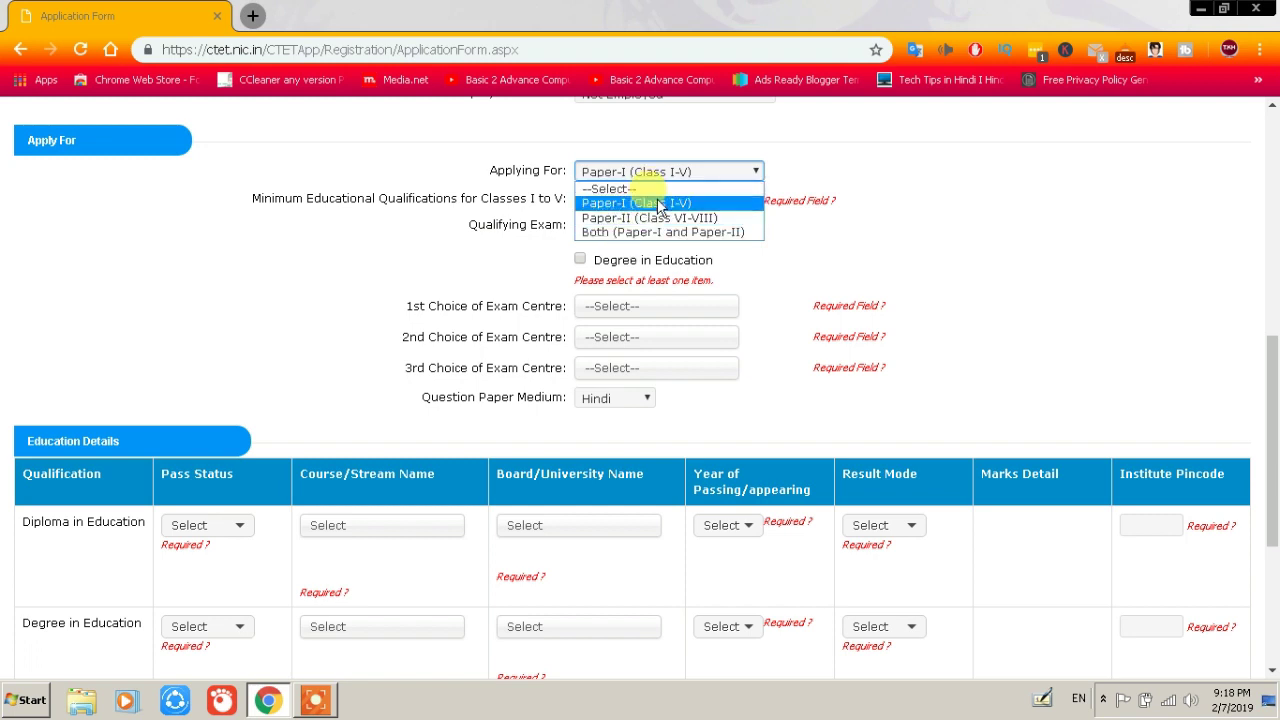
left_click(658, 203)
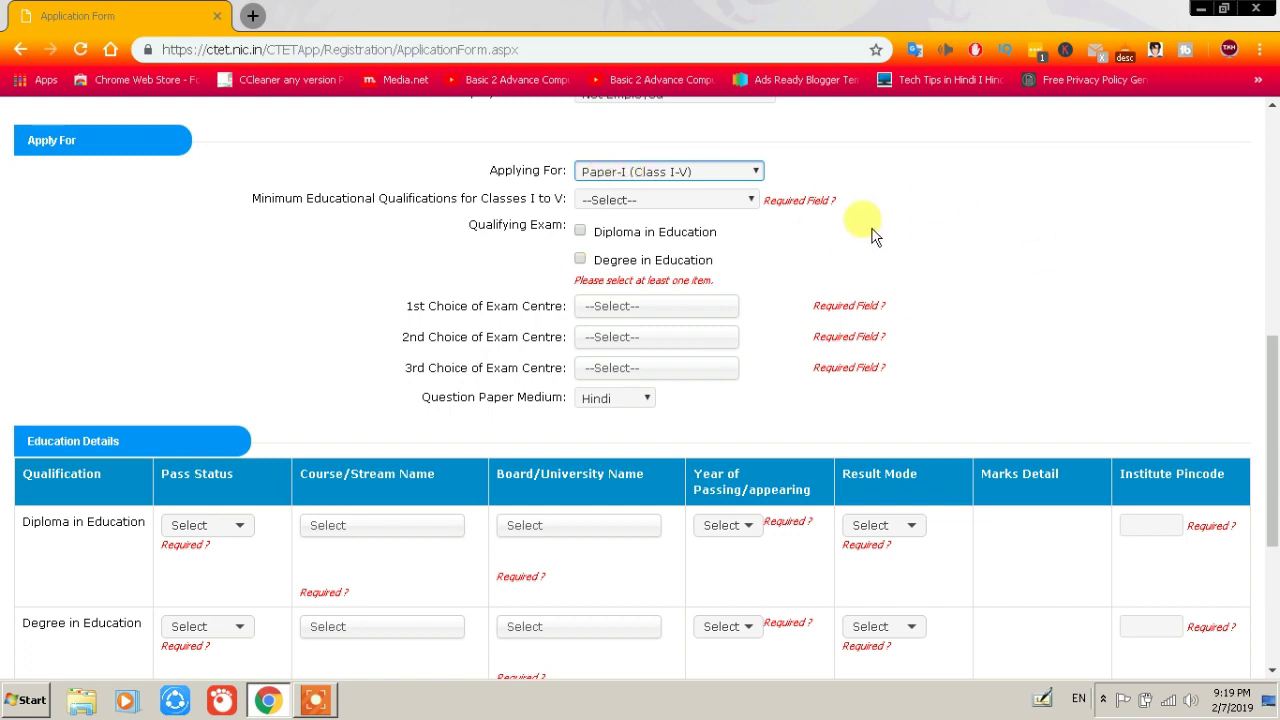
- Read the descriptions of qualification IDs 1 to 5 and set the minimum educational qualification for Classes I to V to 1
left_click(611, 203)
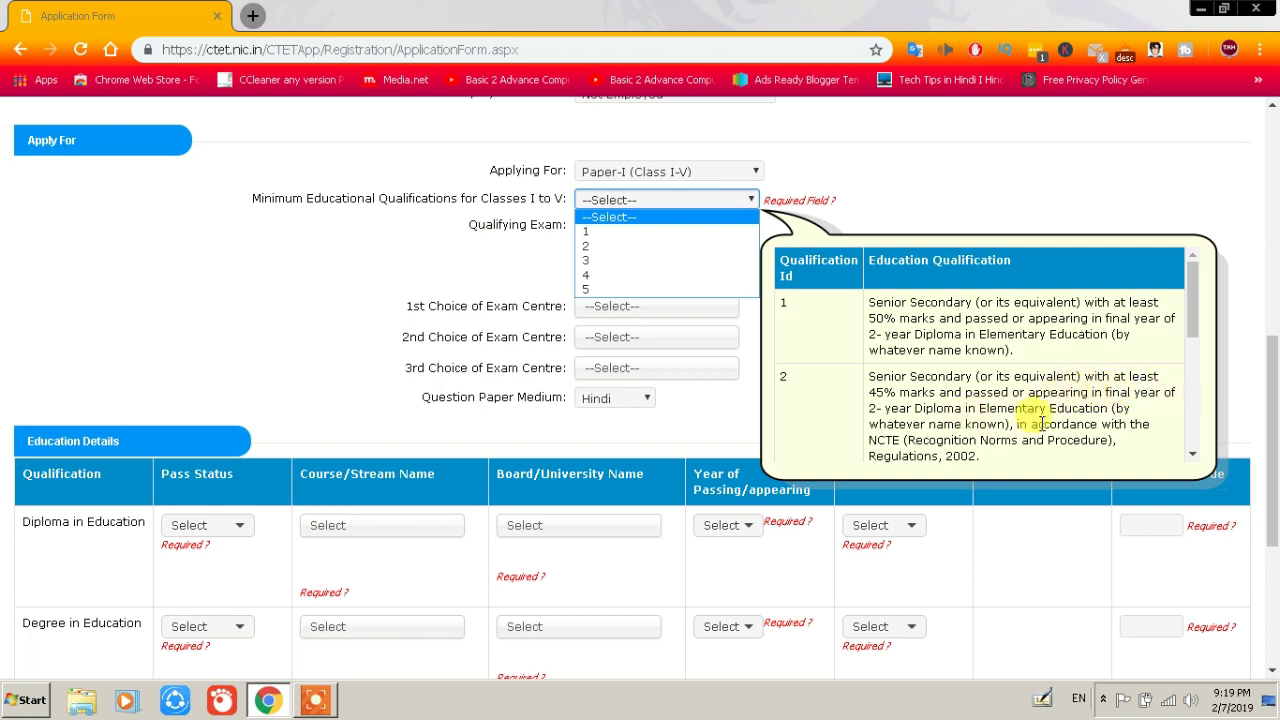
left_click(1190, 343)
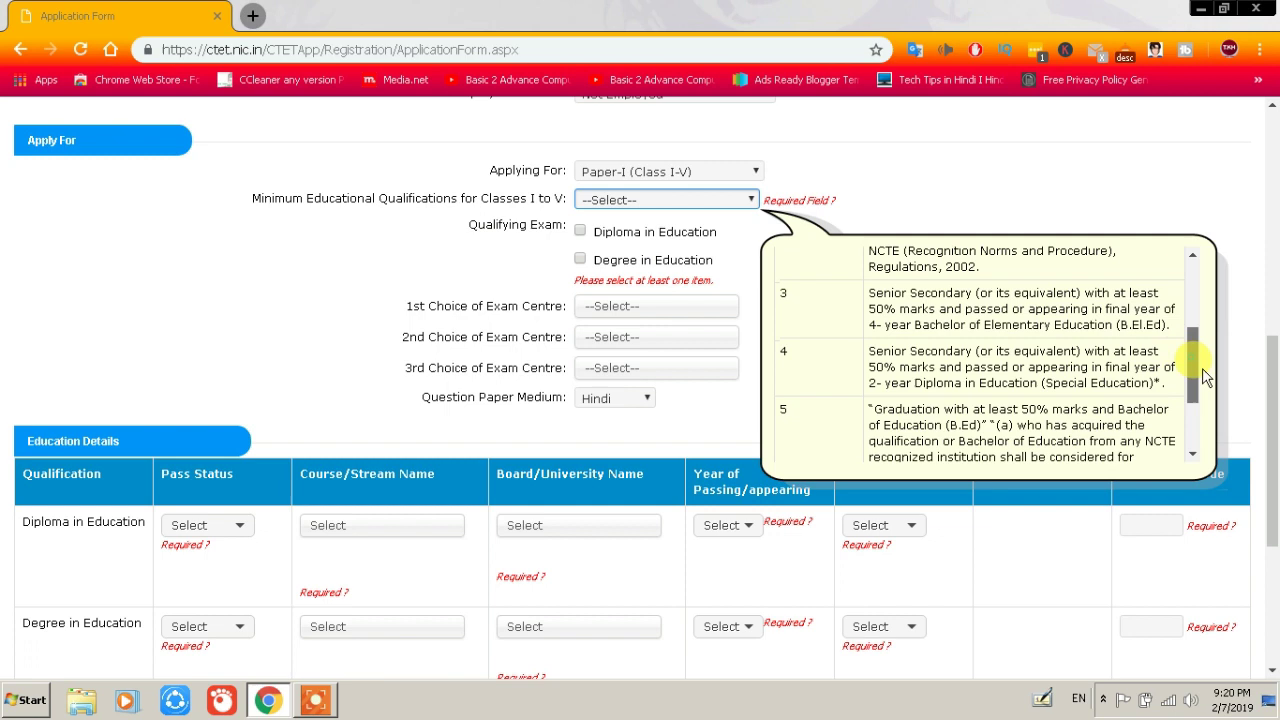
scroll(1200, 368, "down", 1)
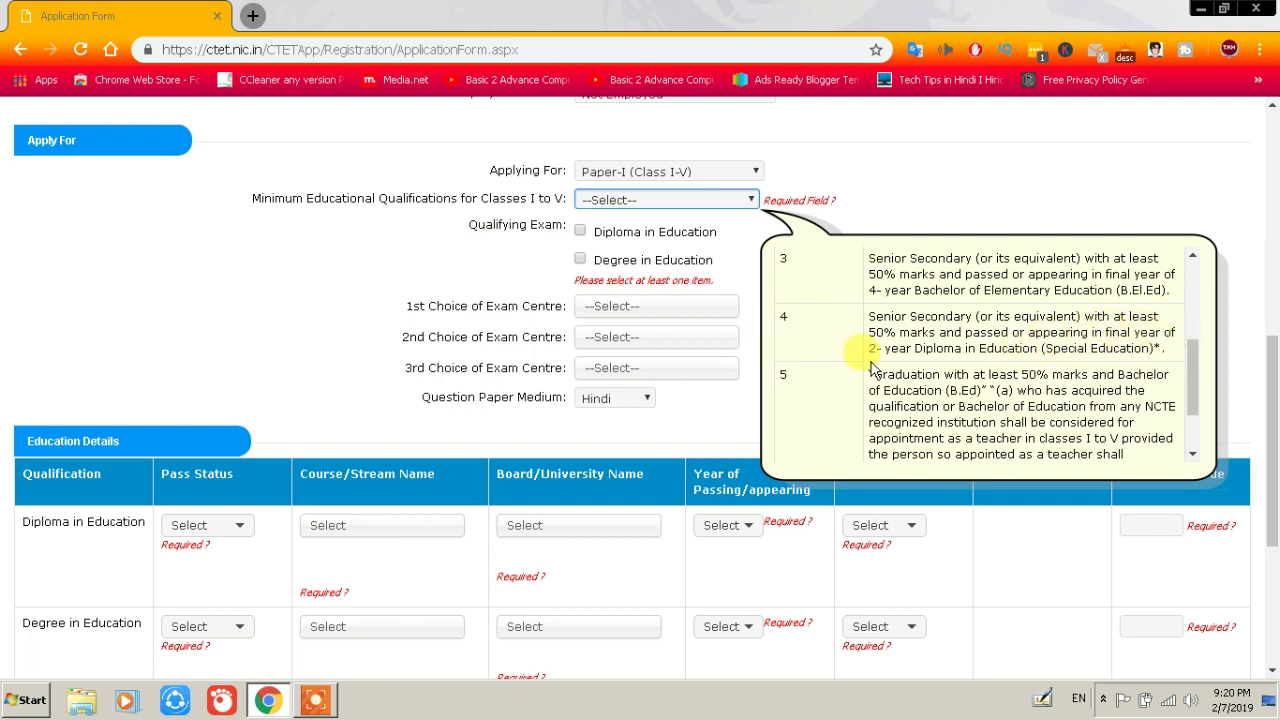
scroll(1193, 412, "down", 2)
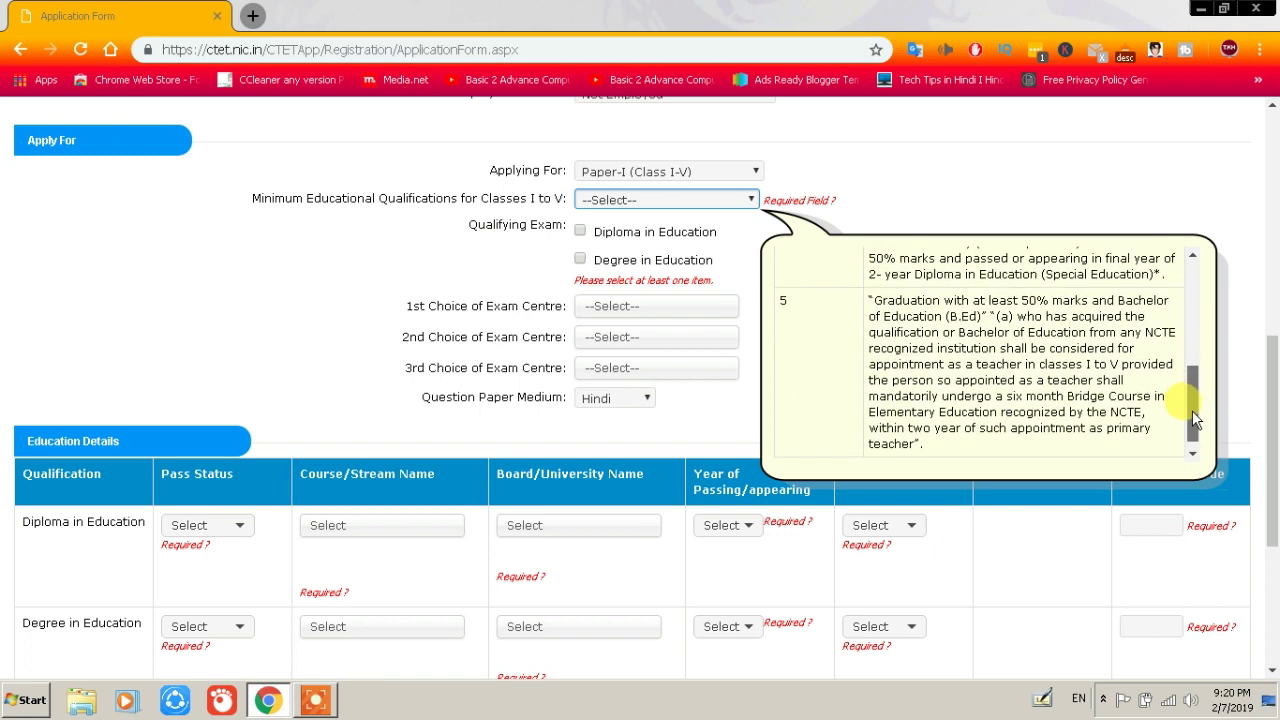
scroll(1193, 413, "down", 1)
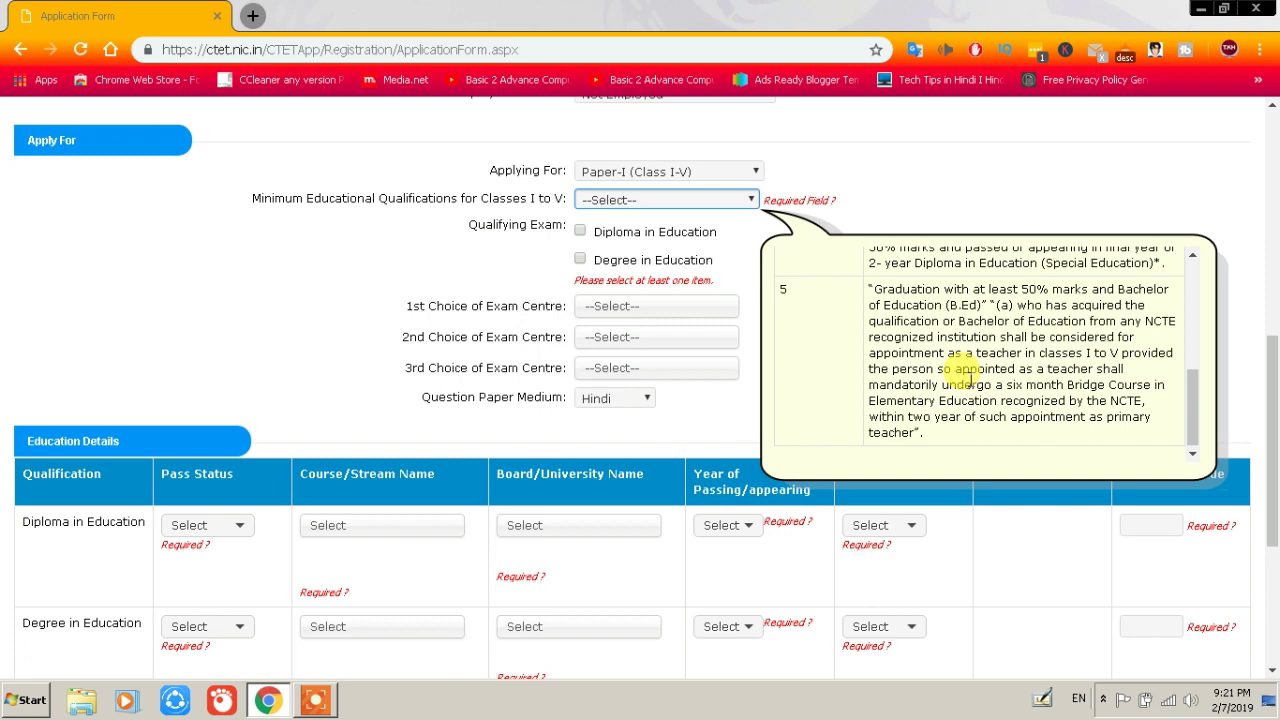
scroll(966, 374, "up", 10)
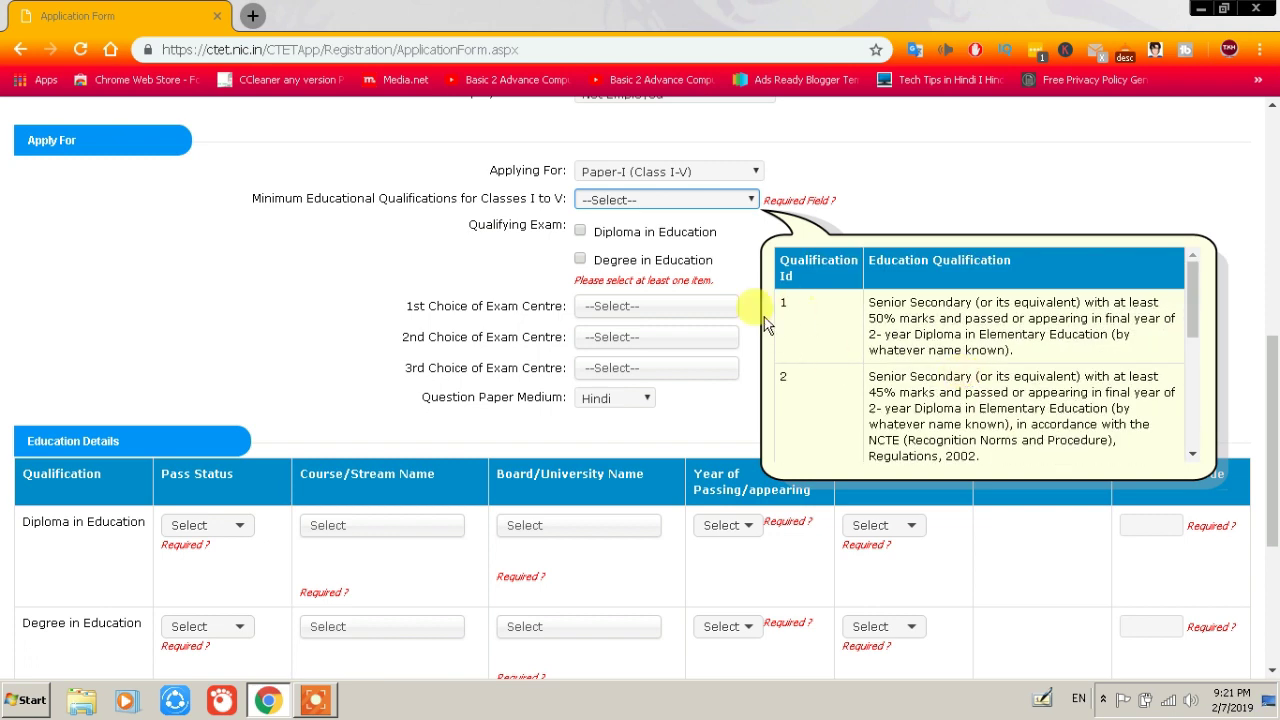
left_click(713, 199)
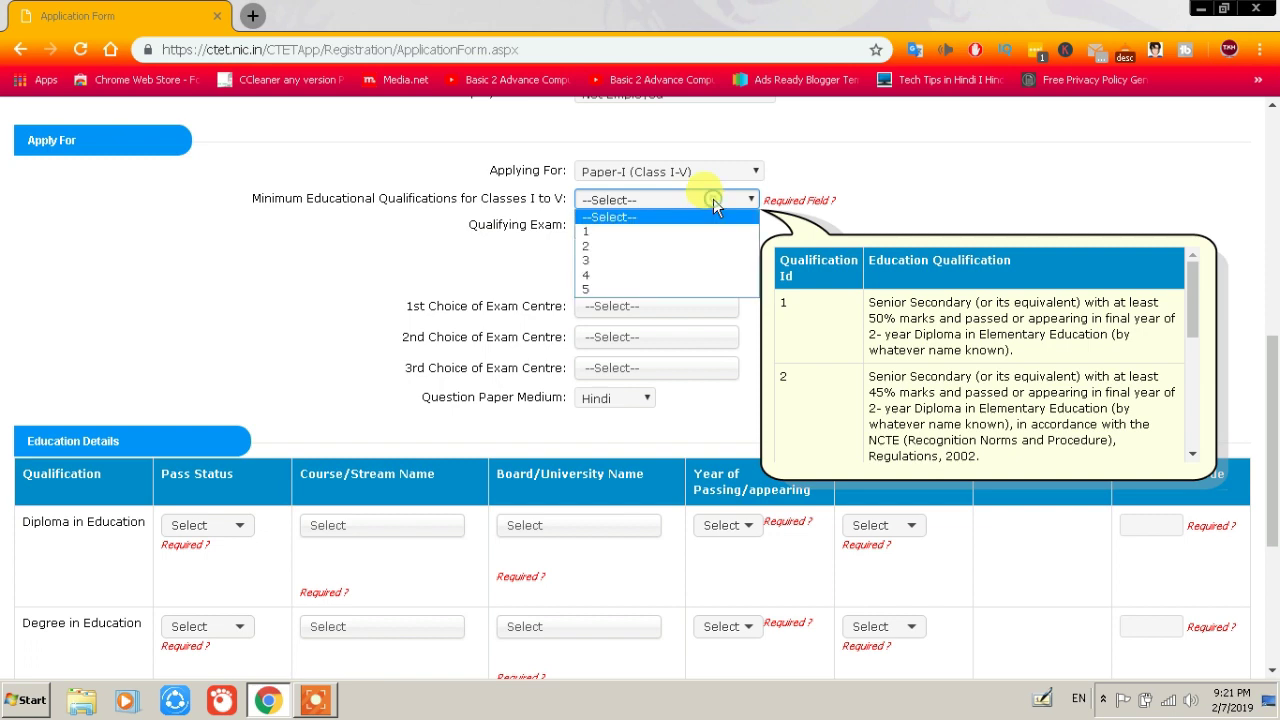
left_click(597, 230)
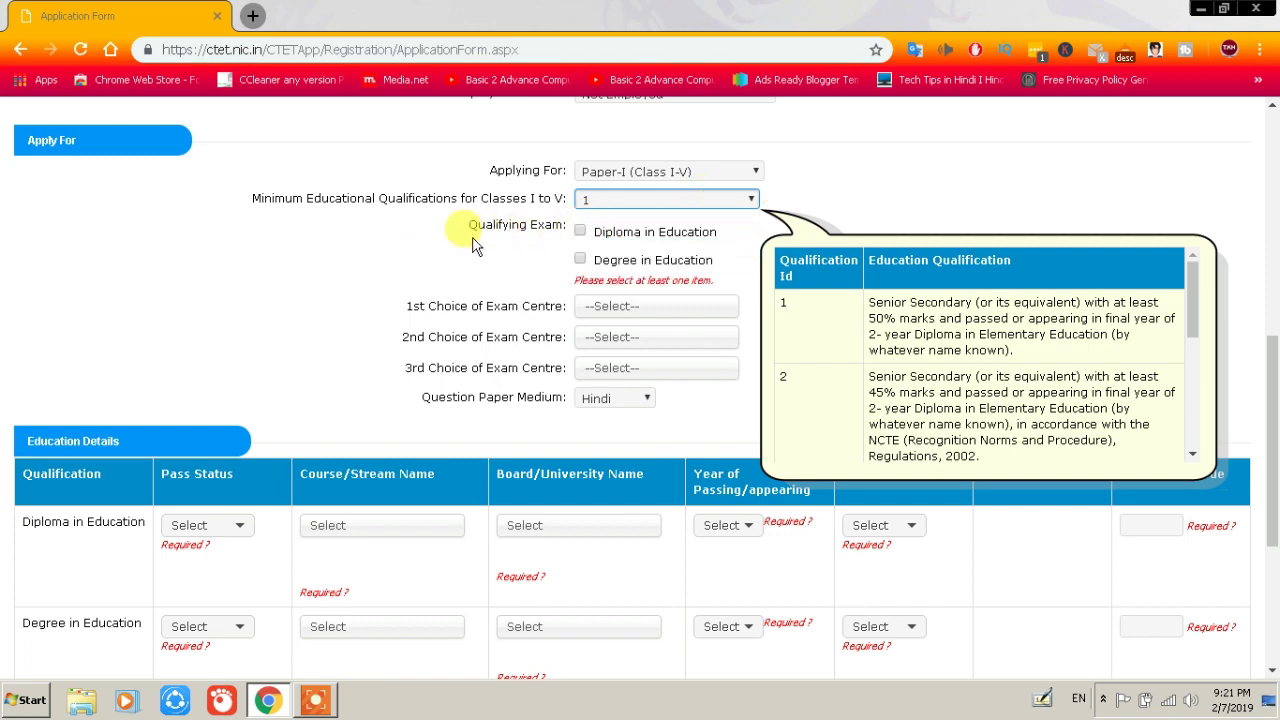
- Select Diploma in Education and Degree in Education as the qualifying exams
scroll(546, 251, "down", 1)
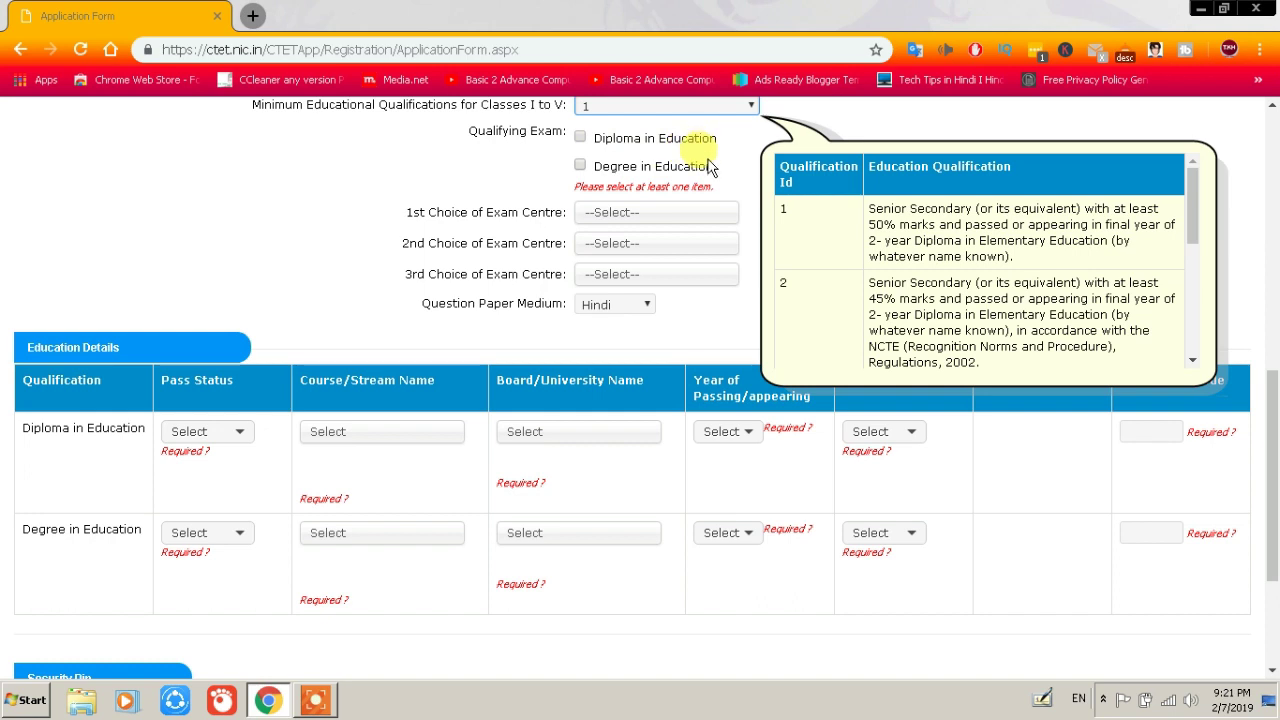
left_click(581, 139)
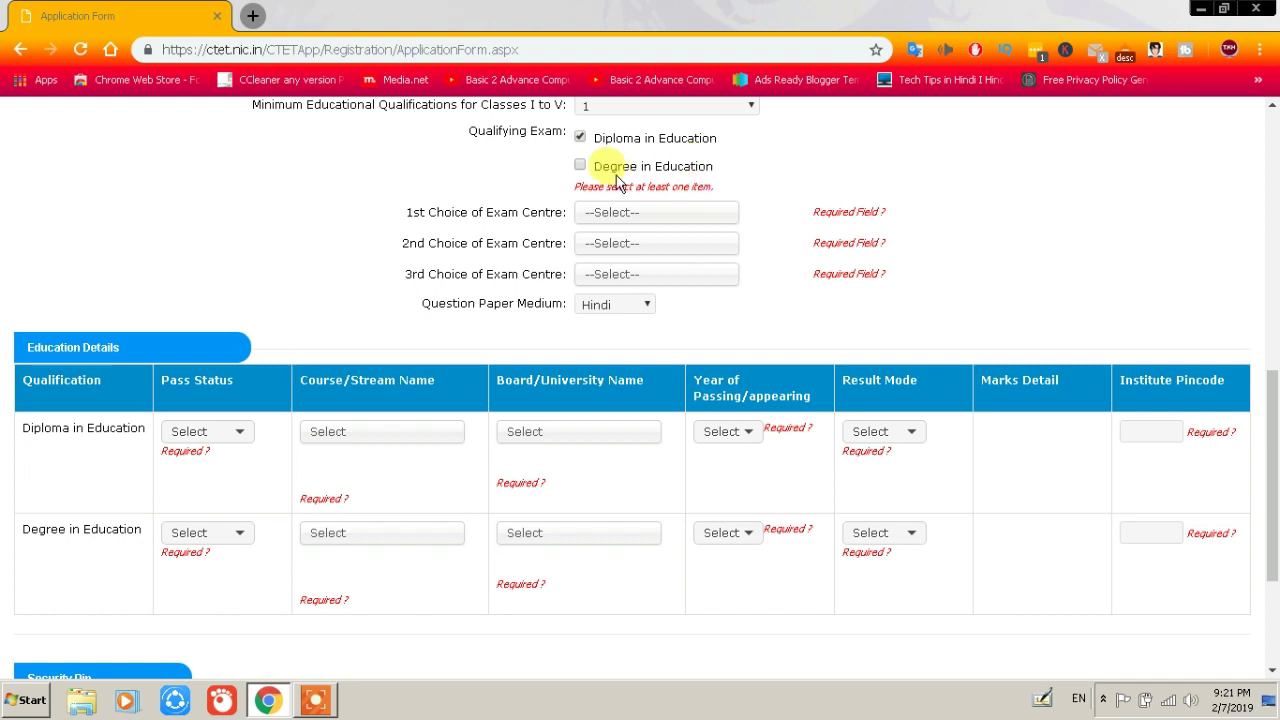
left_click(580, 167)
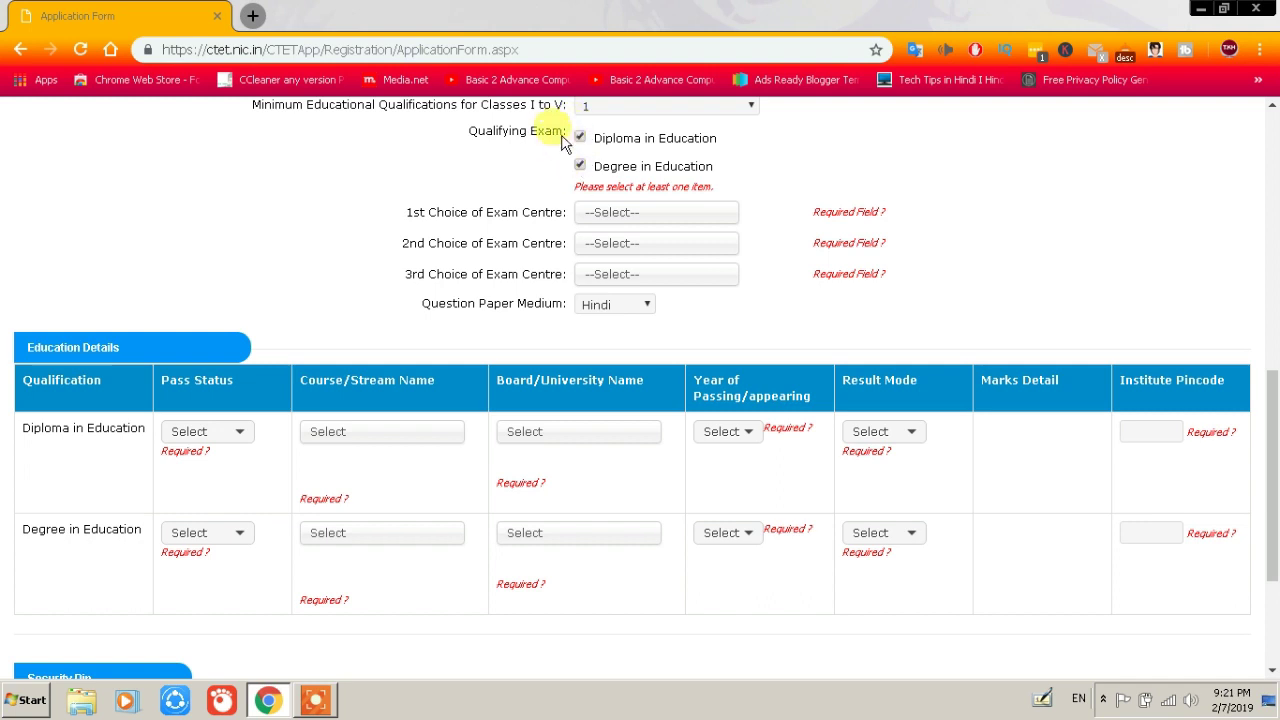
left_click(580, 166)
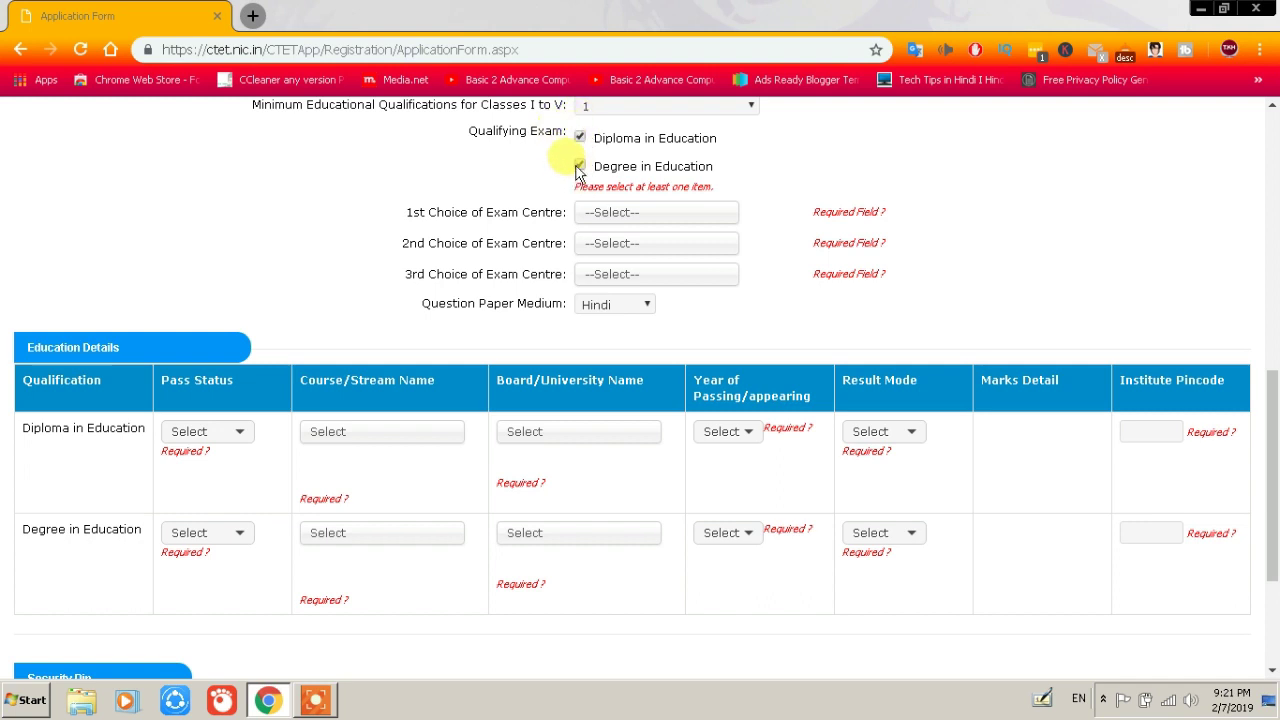
scroll(480, 228, "down", 2)
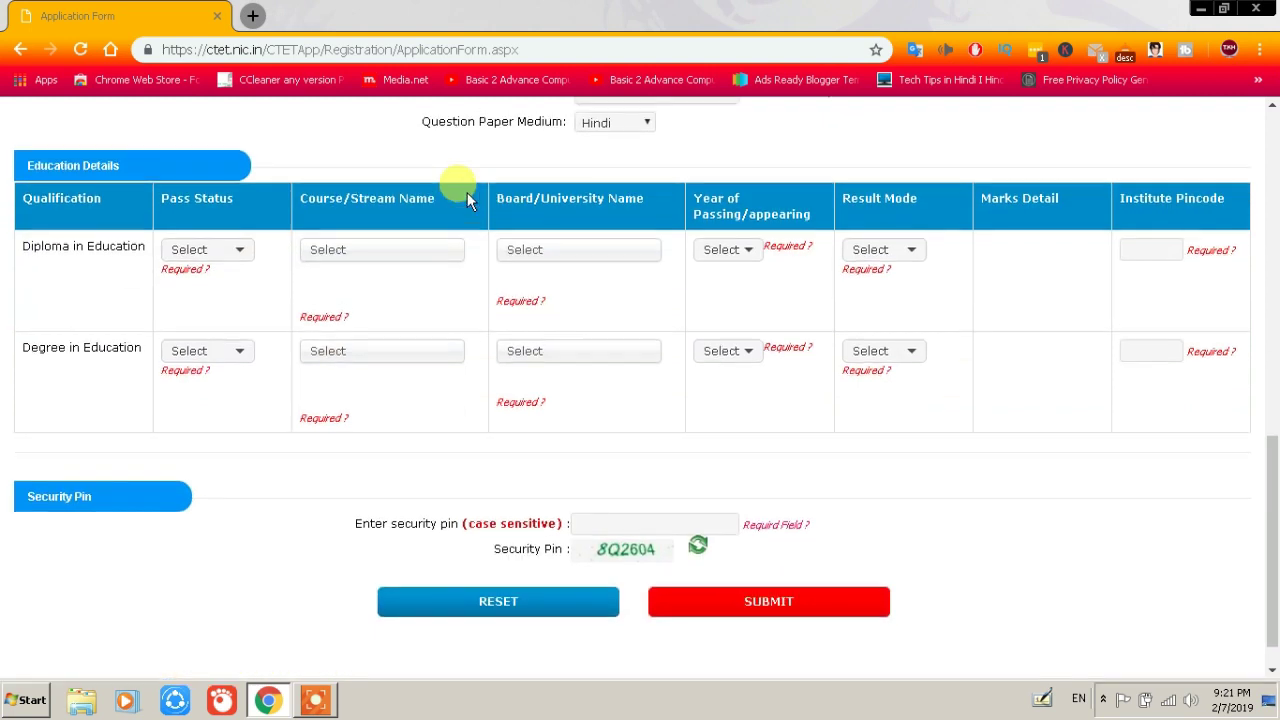
- Choose PATNA as the first exam centre choice and MUZAFFARPUR as the second
scroll(460, 215, "up", 2)
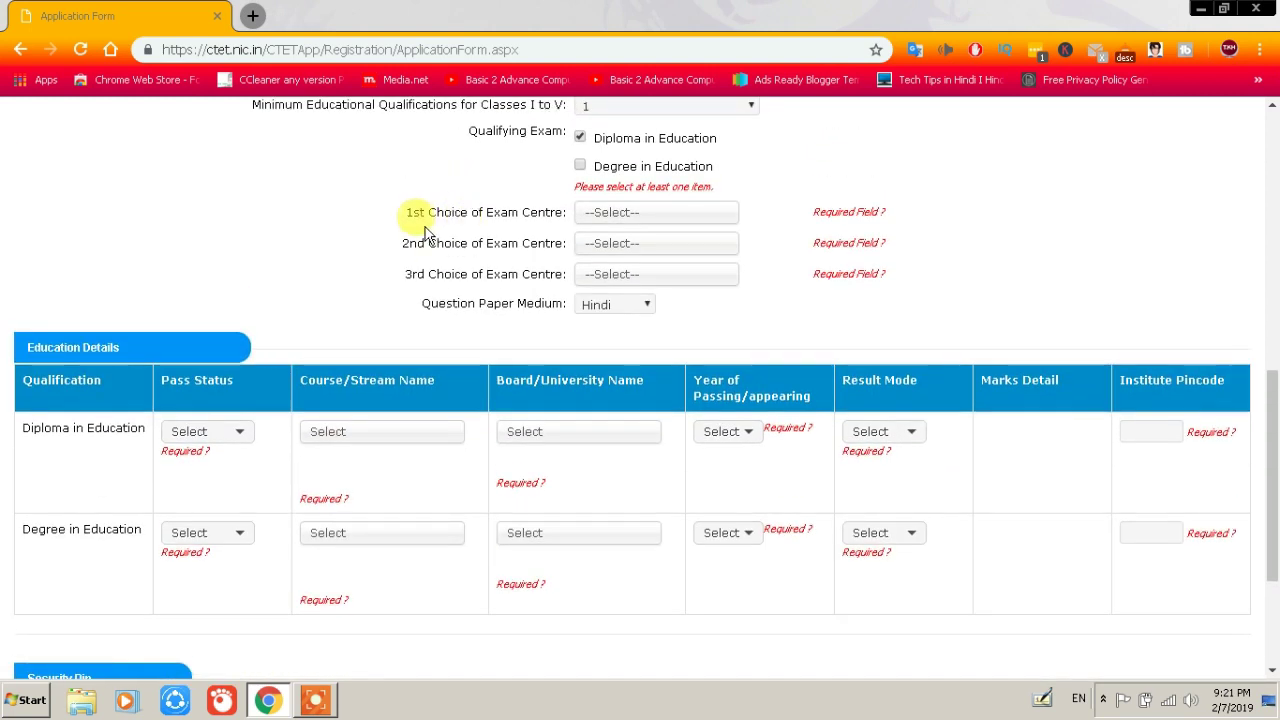
left_click(597, 219)
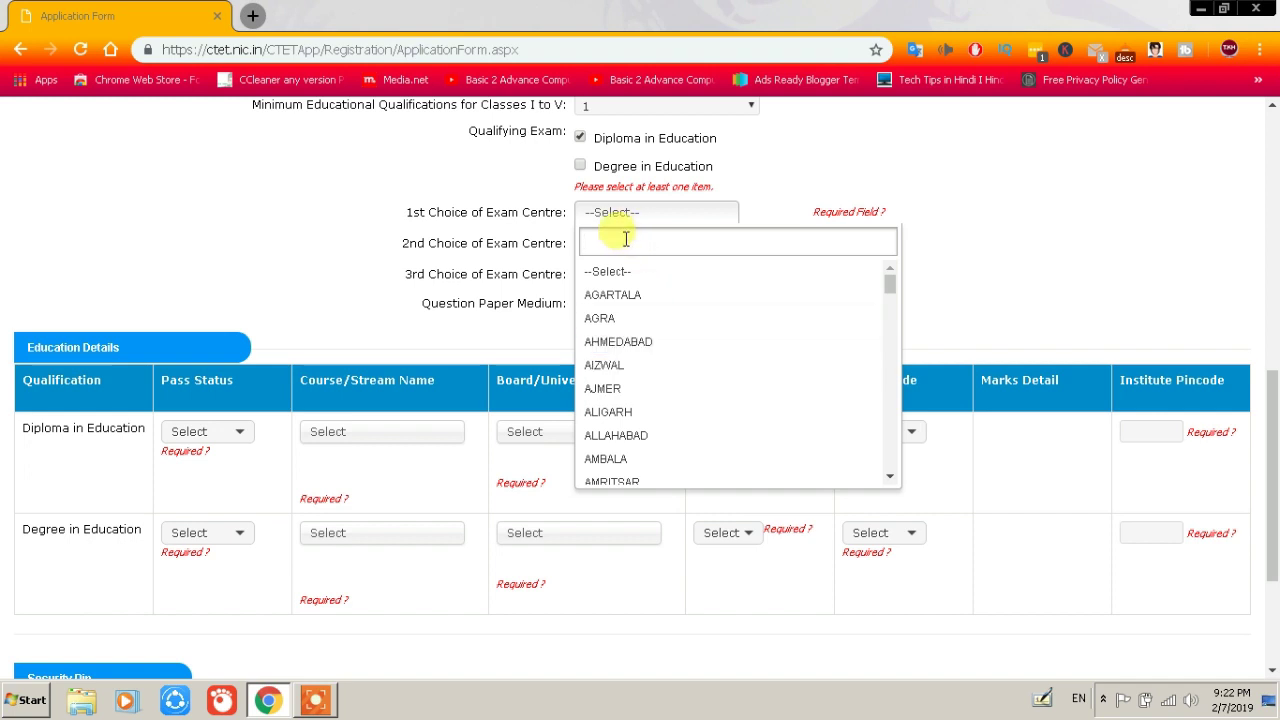
type("pa")
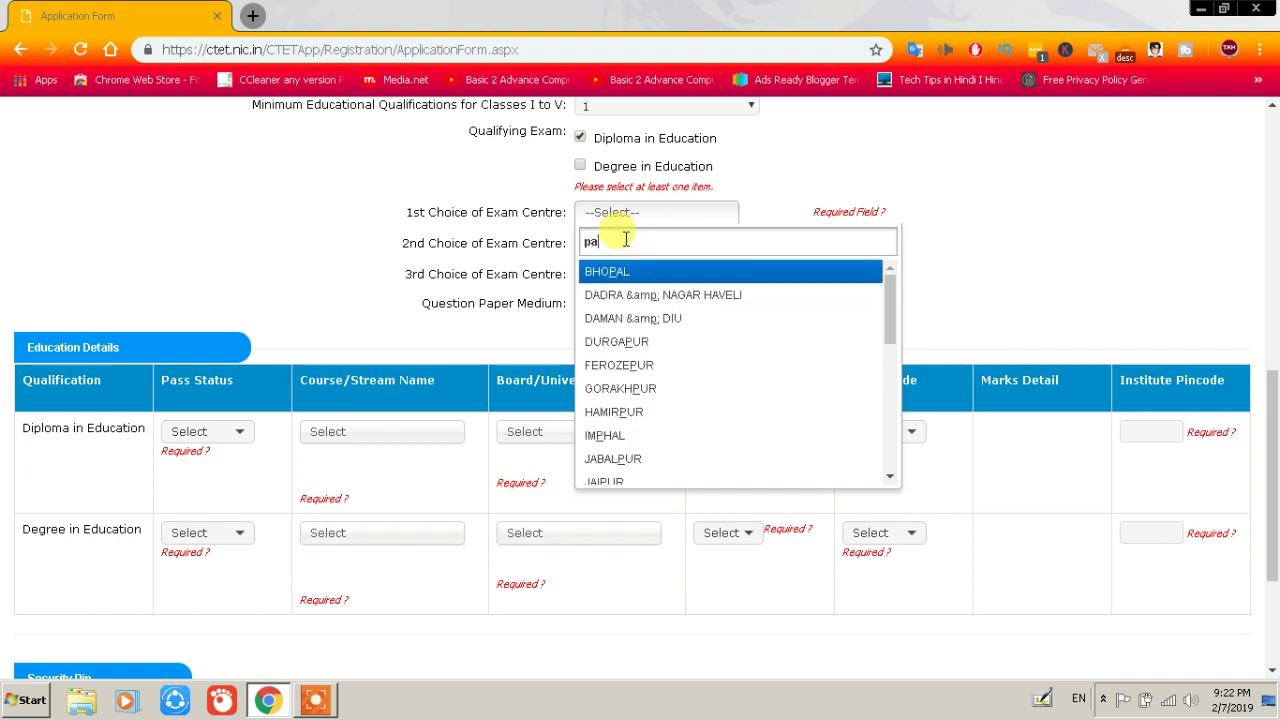
type("tn")
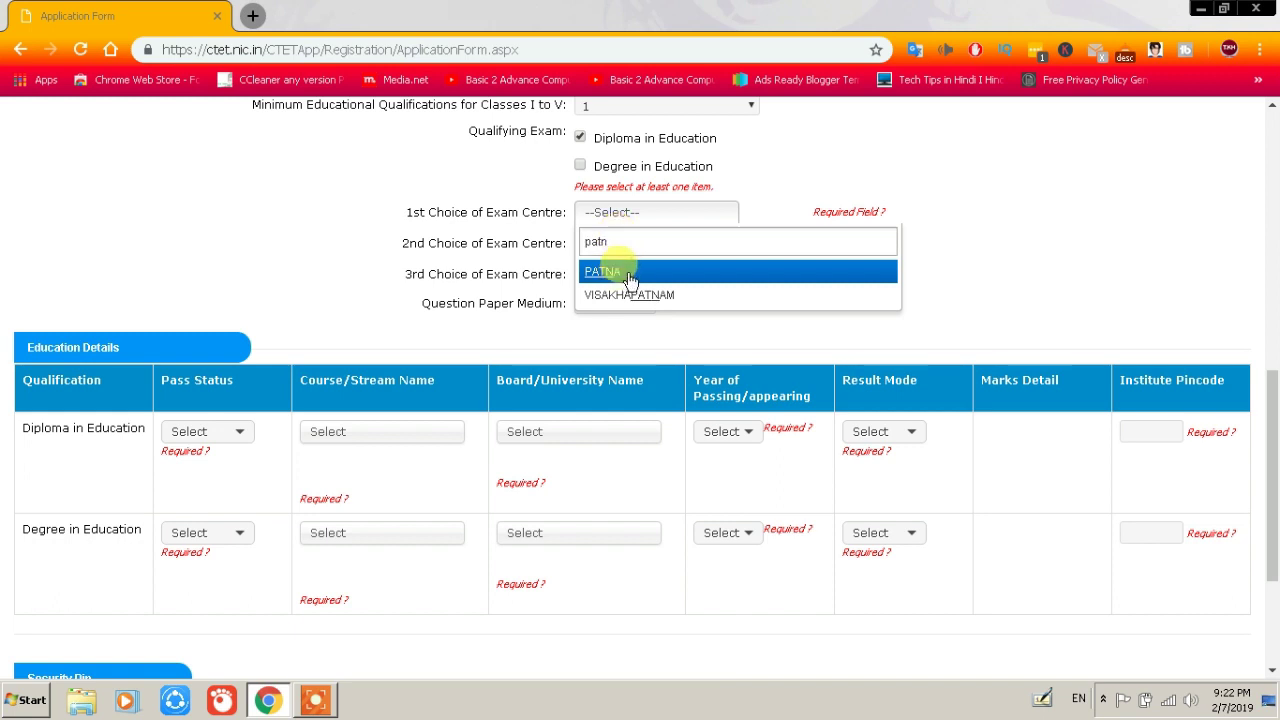
left_click(608, 273)
left_click(640, 247)
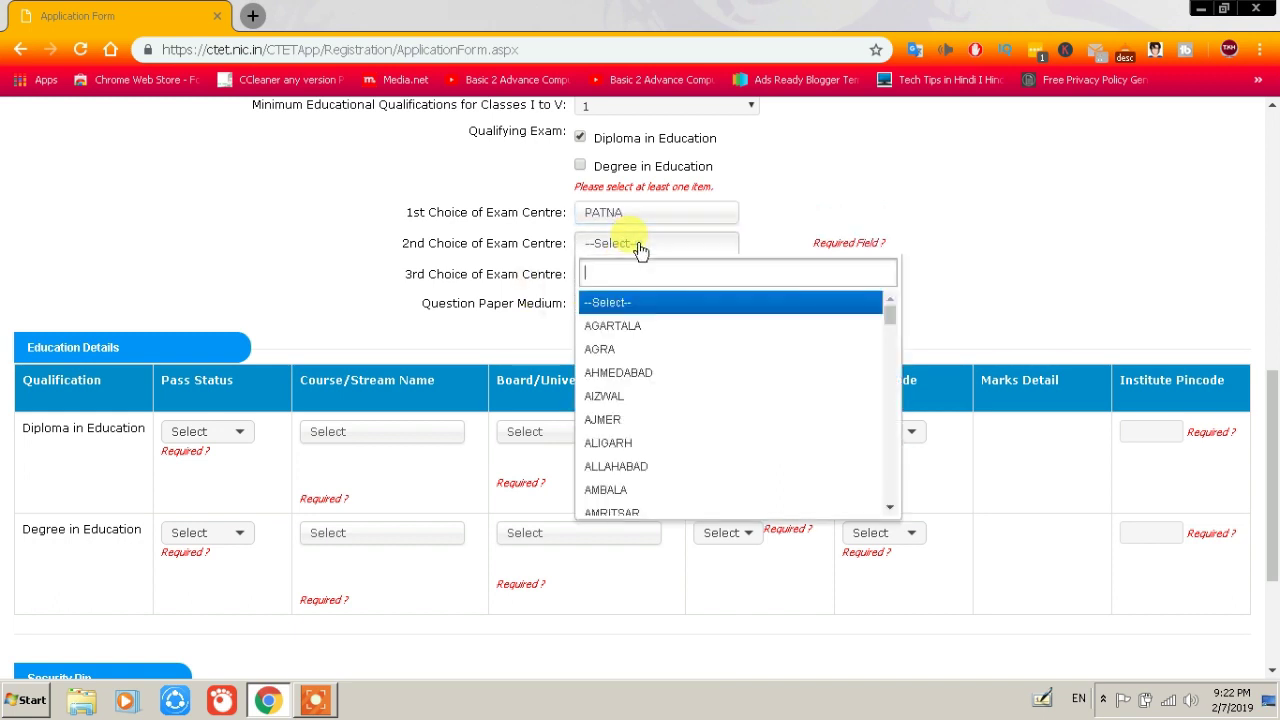
type("mu")
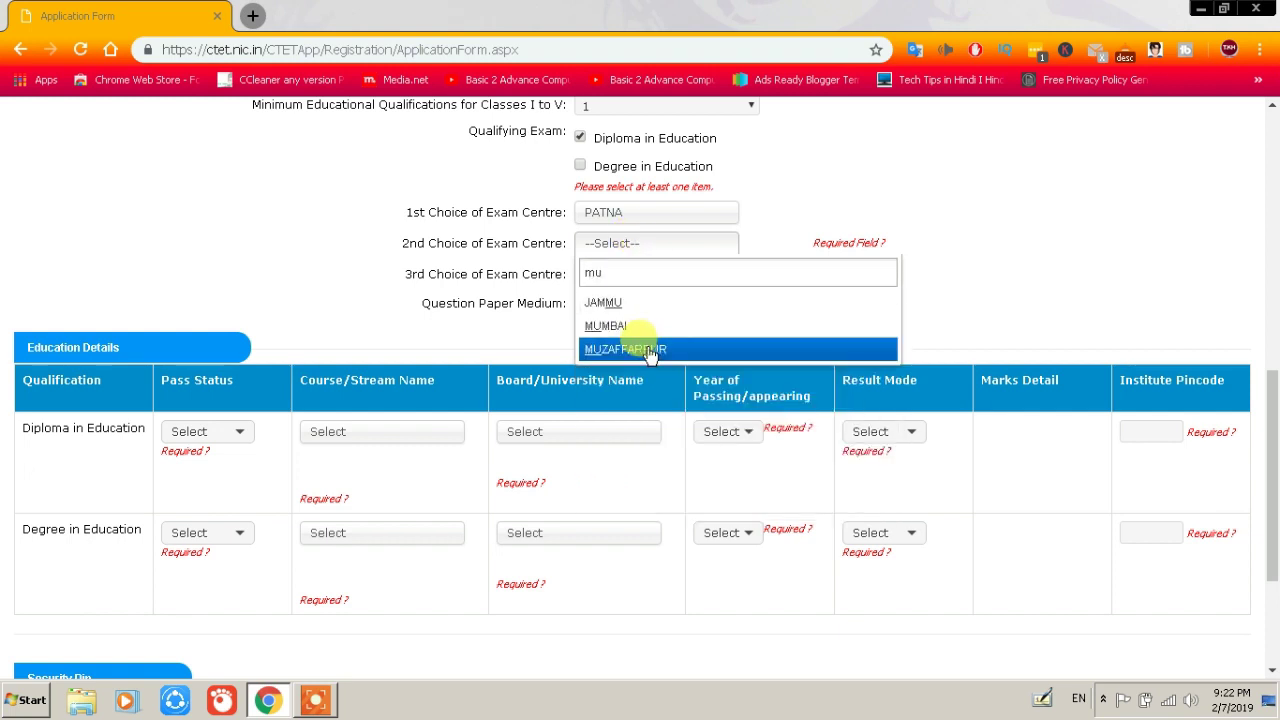
left_click(645, 349)
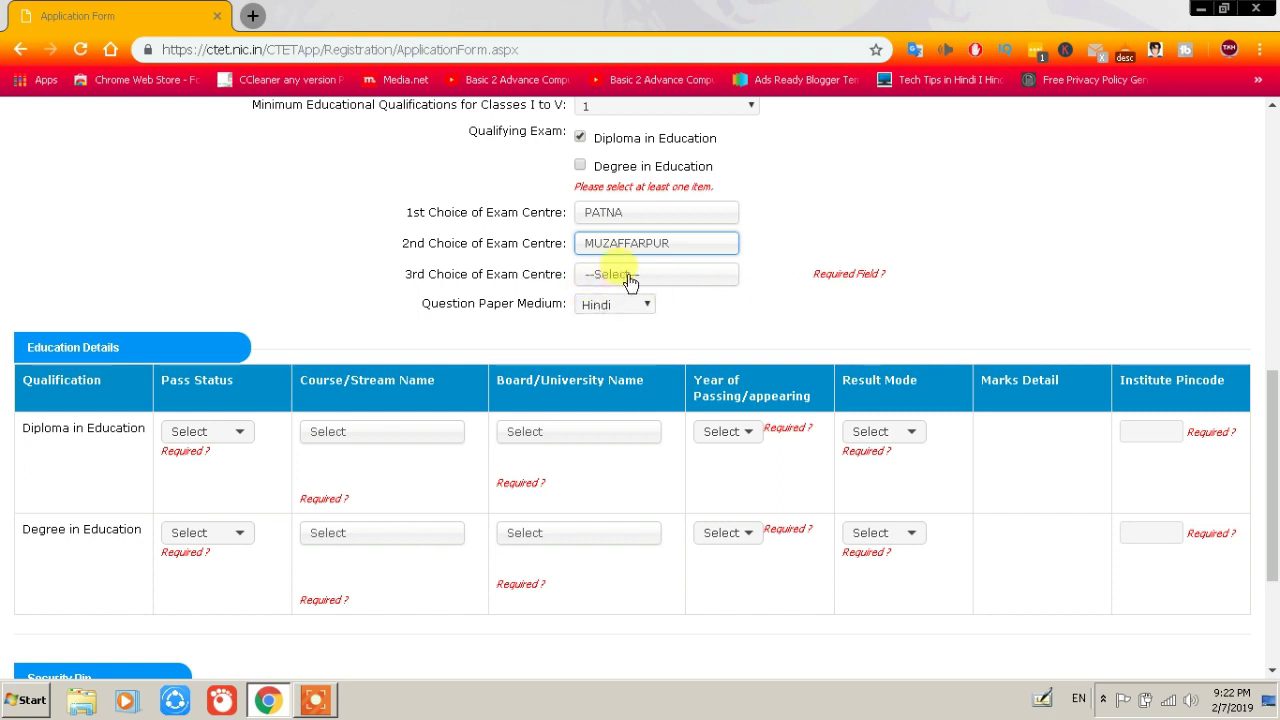
- Choose VARANASI as the third exam centre choice and Hindi as the question paper medium
left_click(626, 278)
type("vara")
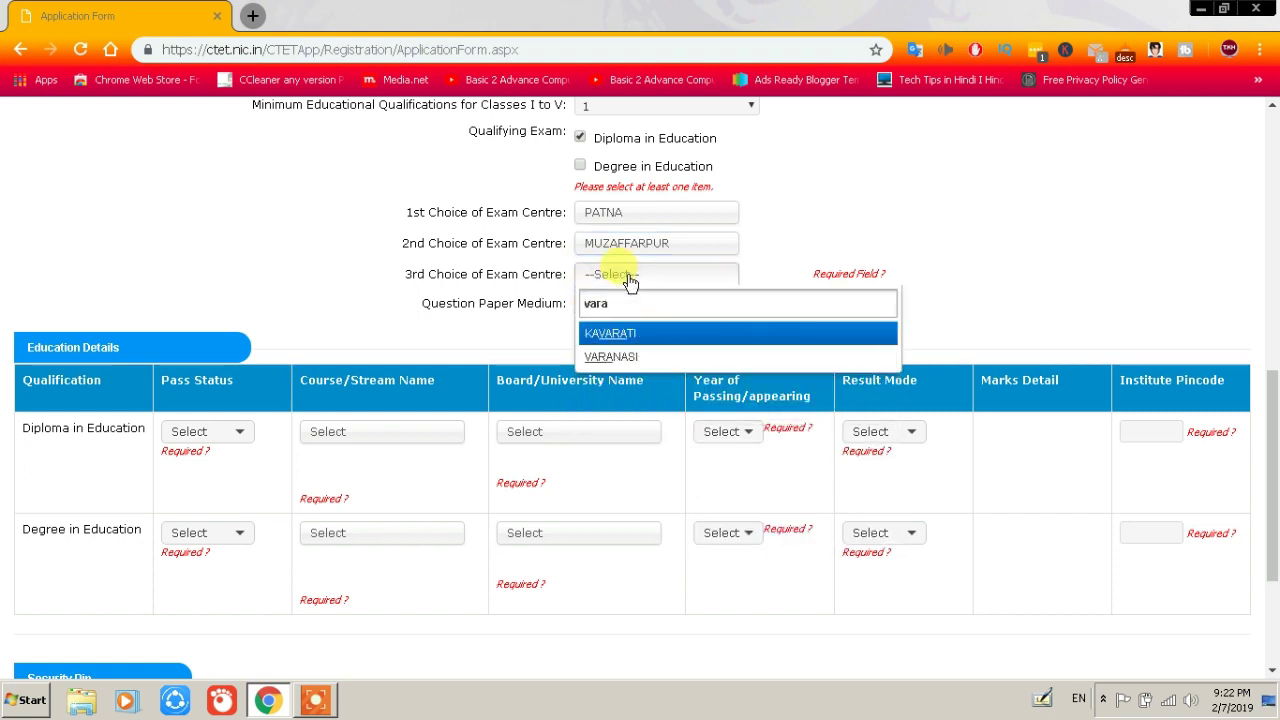
left_click(614, 357)
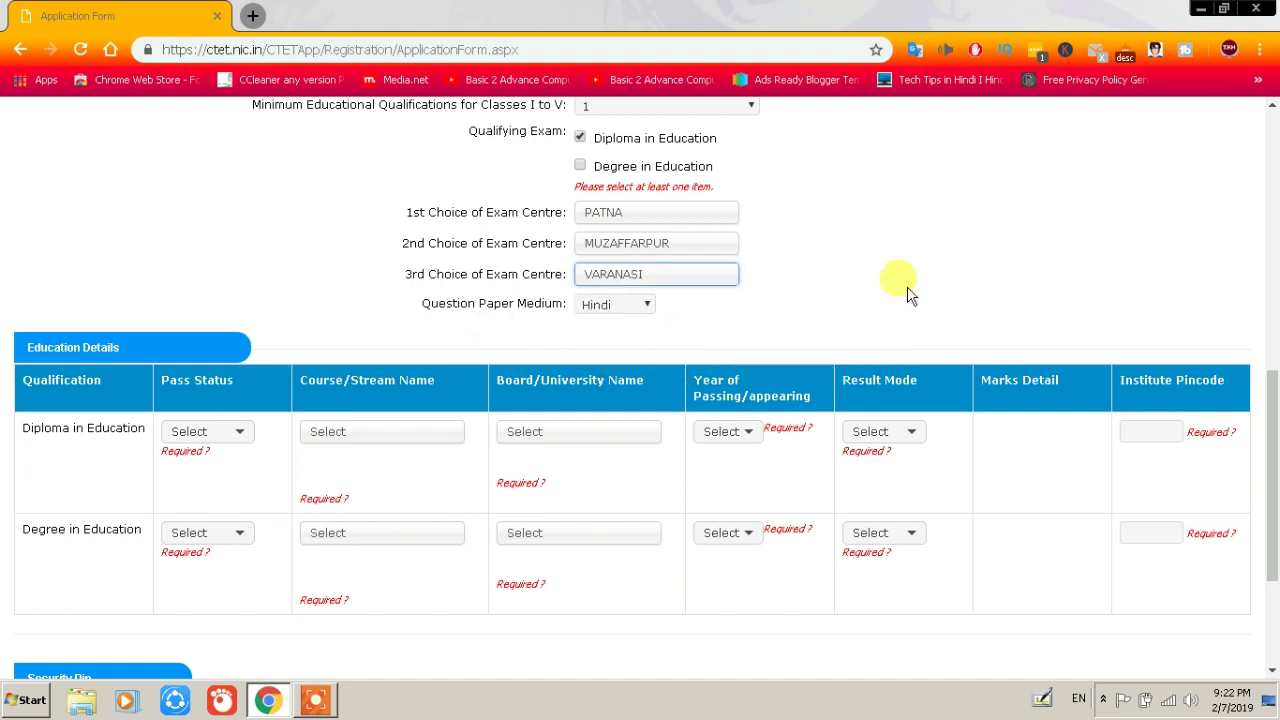
left_click(620, 310)
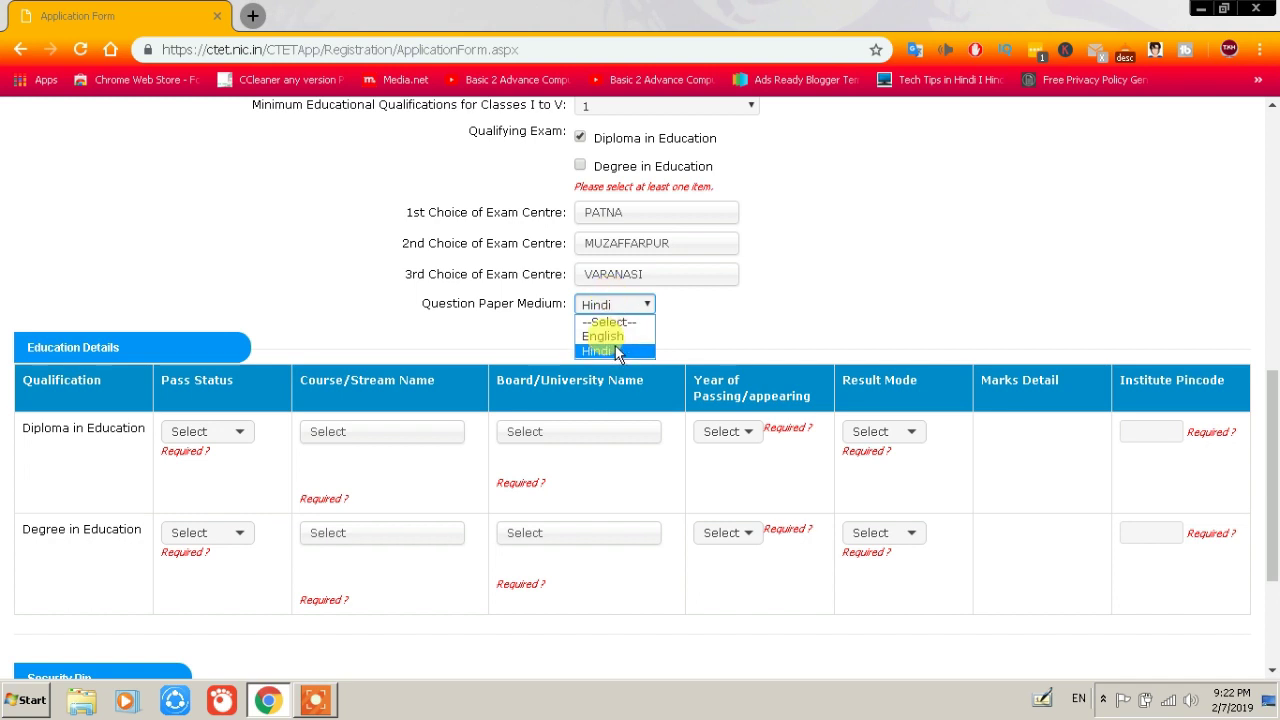
left_click(614, 348)
- In the Diploma in Education row, set the pass status to Passed and the course to Education/Elementry Education etc
scroll(408, 323, "down", 3)
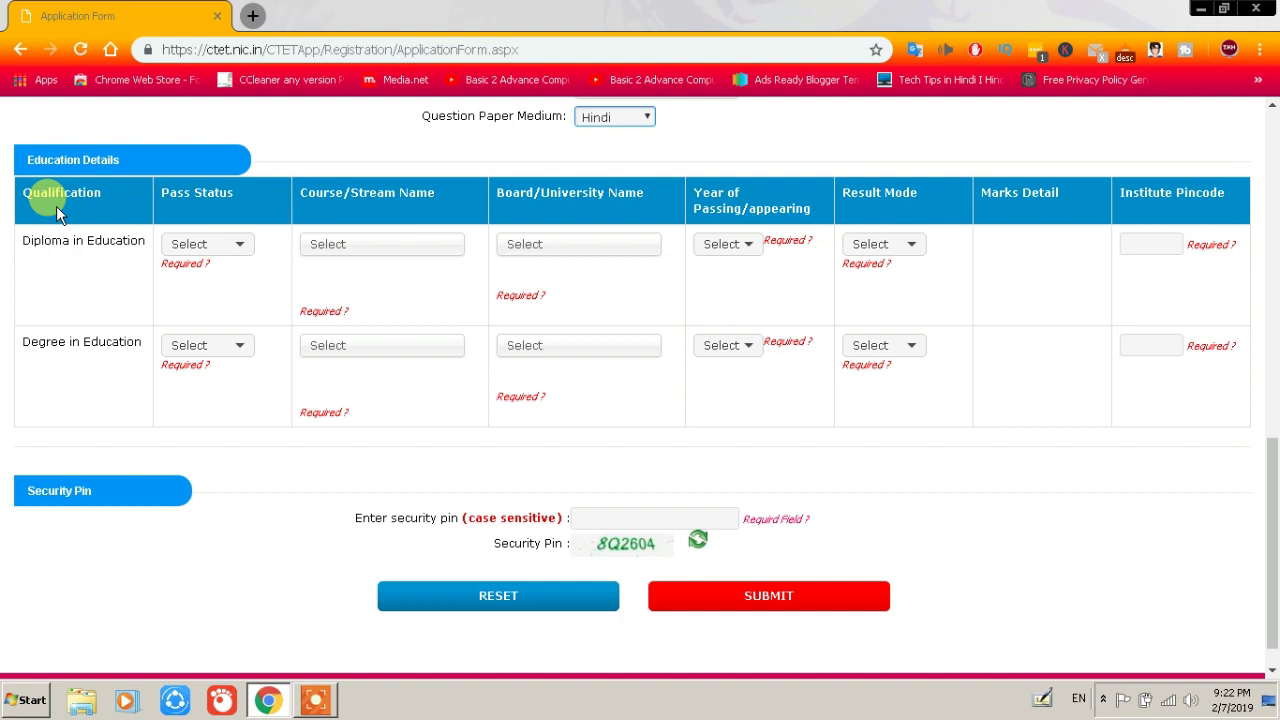
scroll(355, 210, "up", 7)
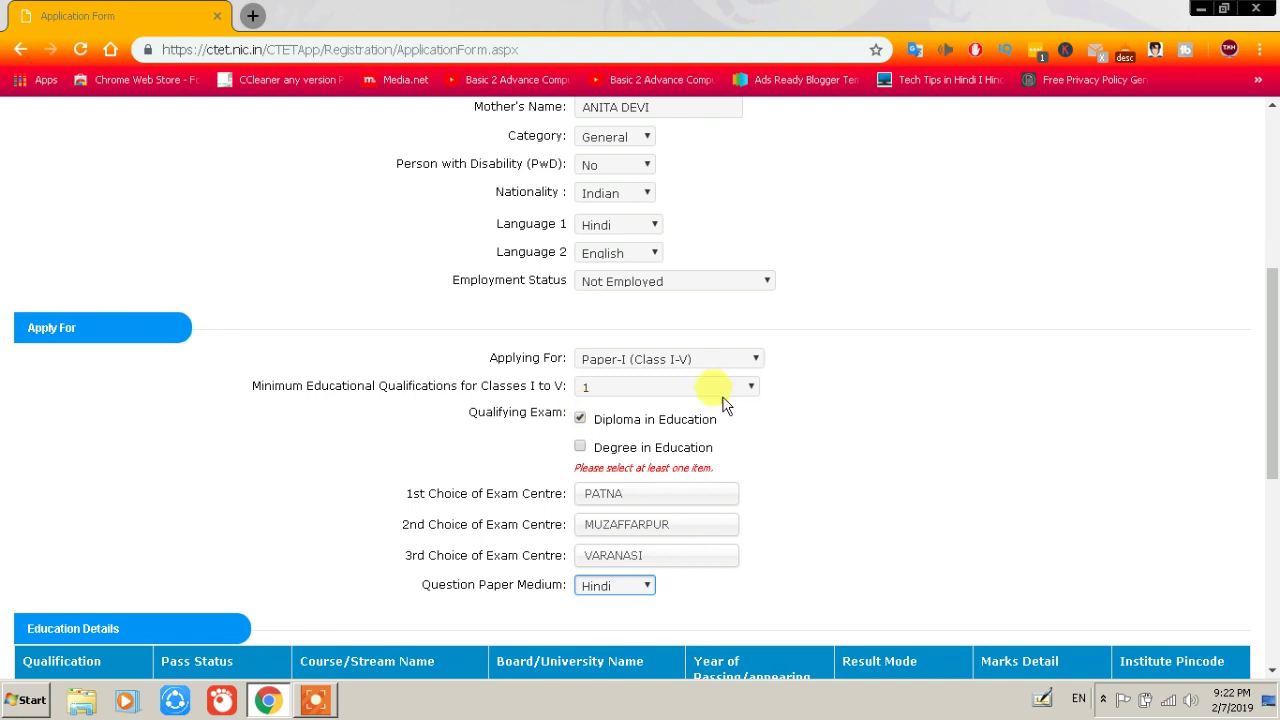
scroll(724, 400, "down", 4)
scroll(724, 400, "down", 3)
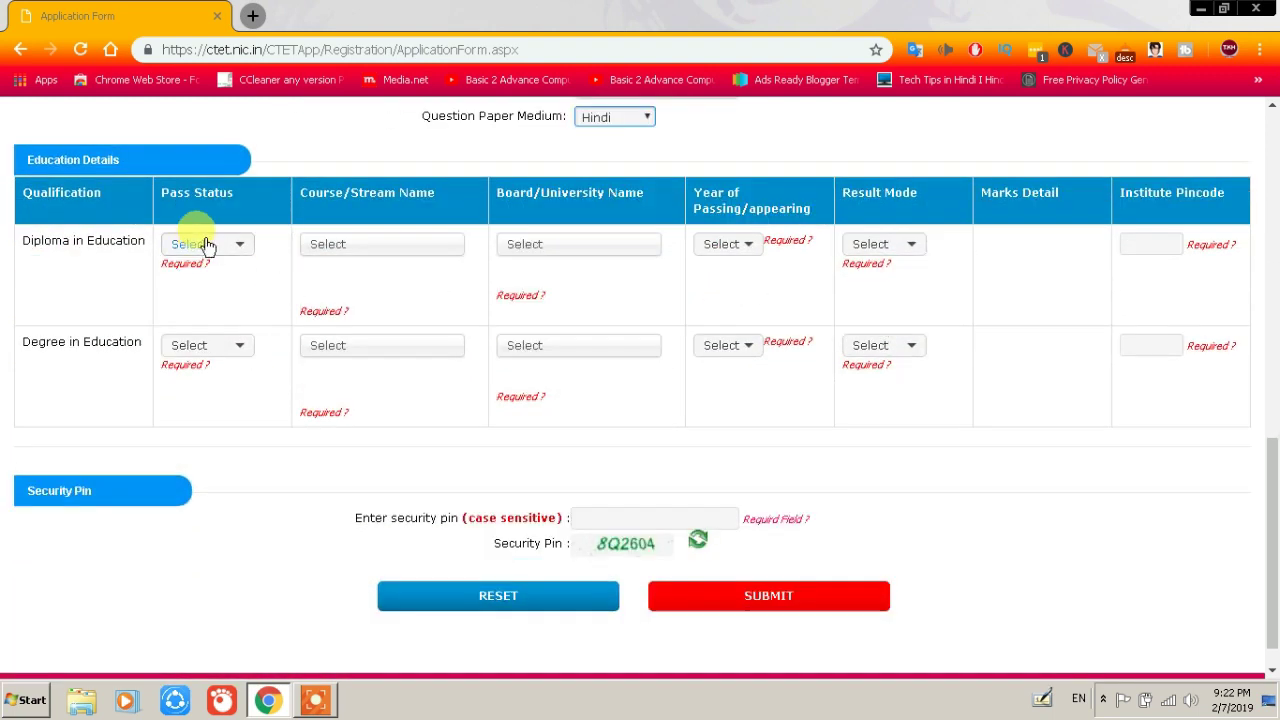
left_click(220, 246)
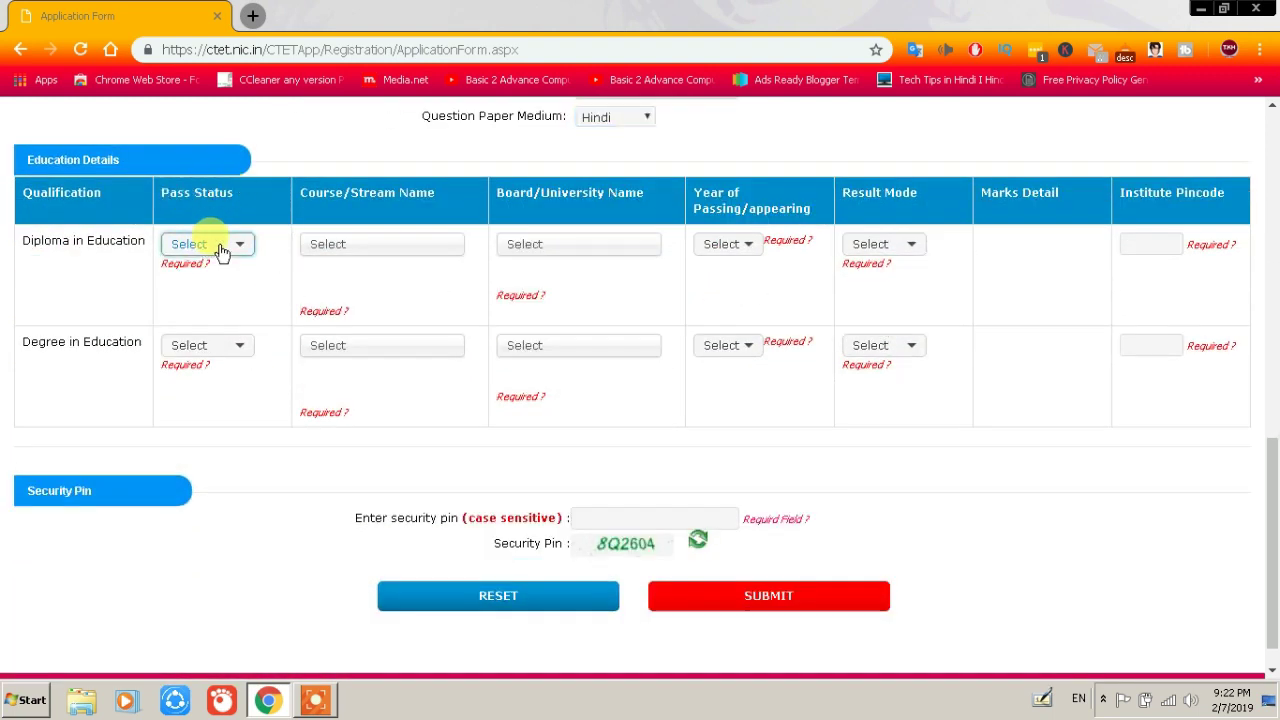
left_click(220, 246)
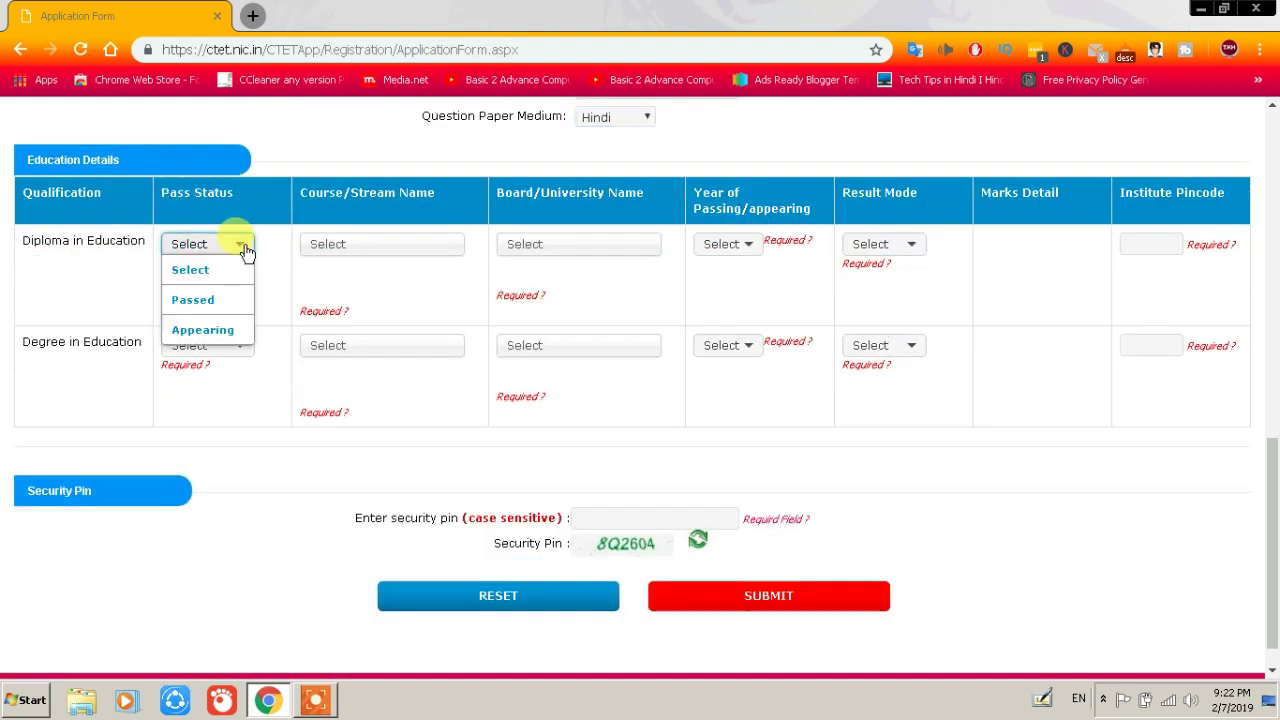
left_click(213, 314)
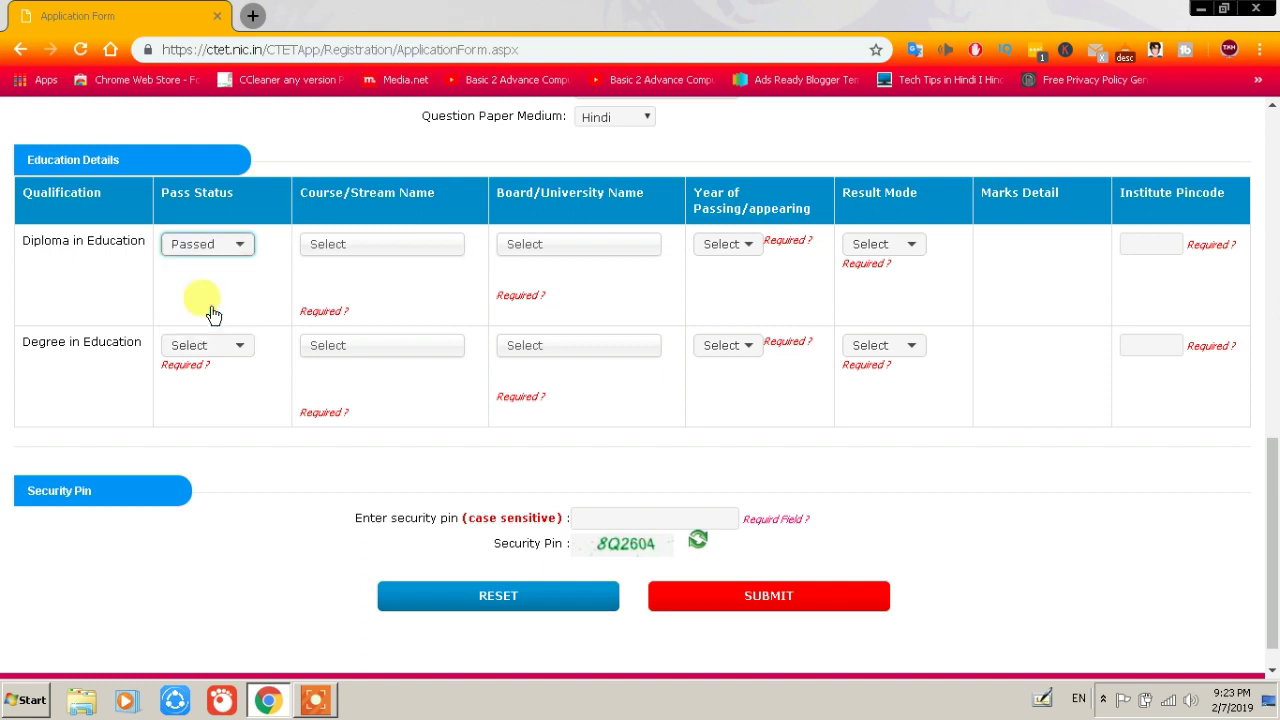
left_click(371, 256)
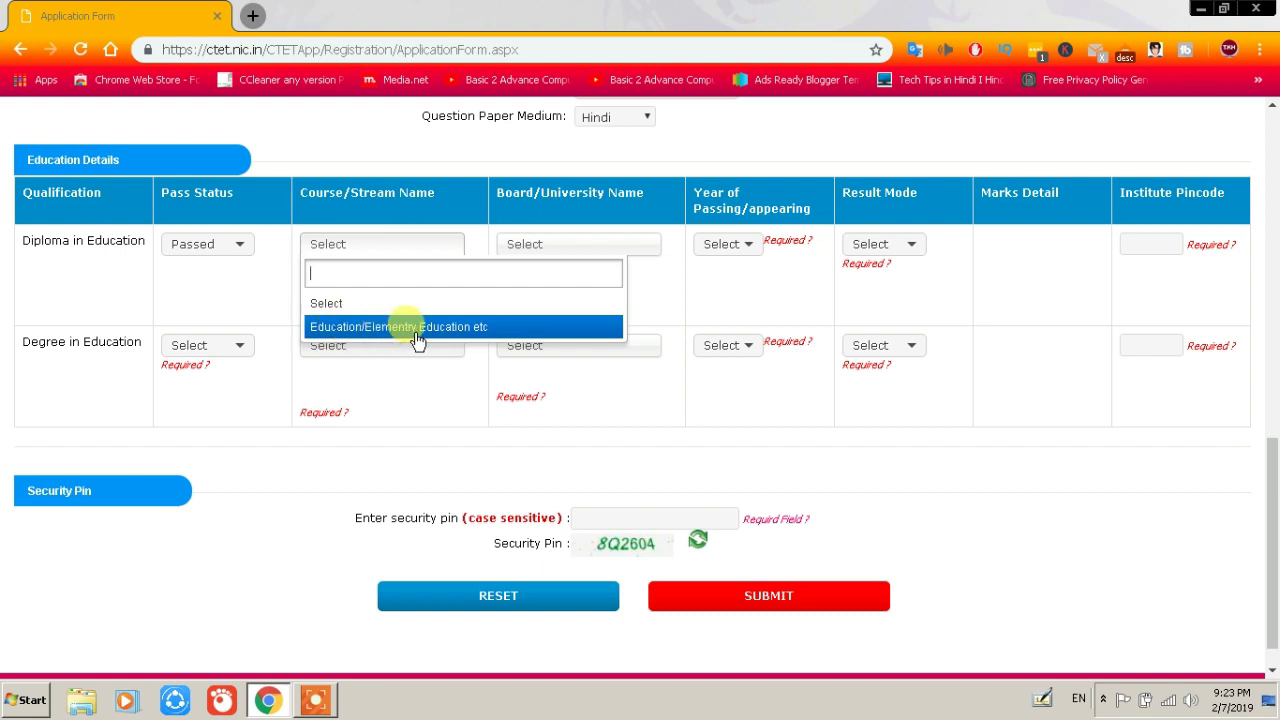
left_click(472, 334)
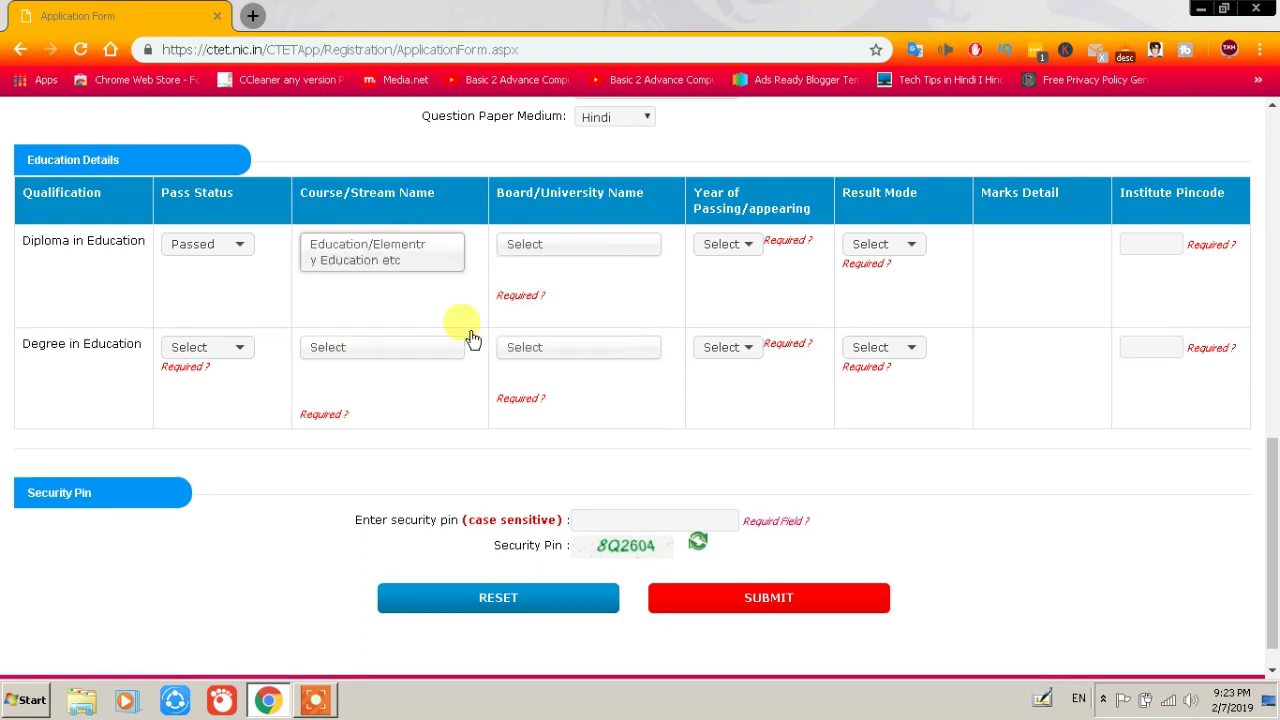
- For Diploma in Education, choose Mother College of Education as the board/university and 2019 as the year of passing
left_click(552, 248)
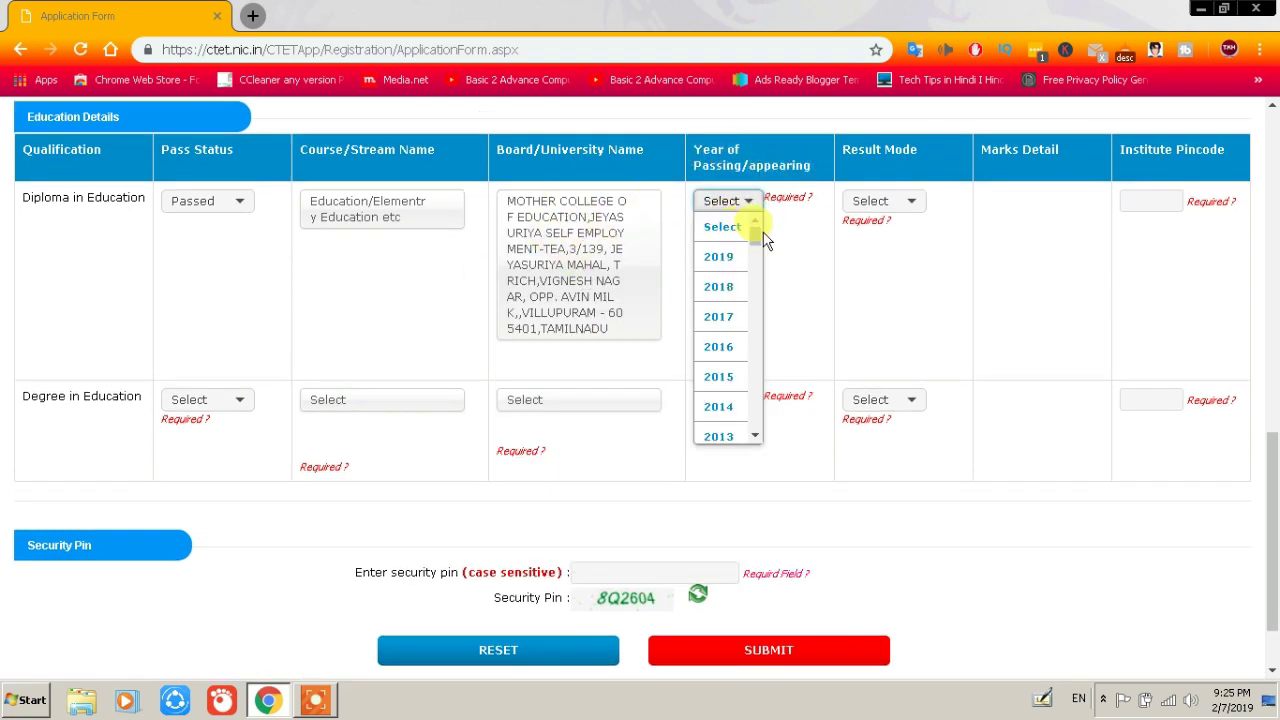
scroll(754, 240, "down", 2)
scroll(754, 233, "up", 2)
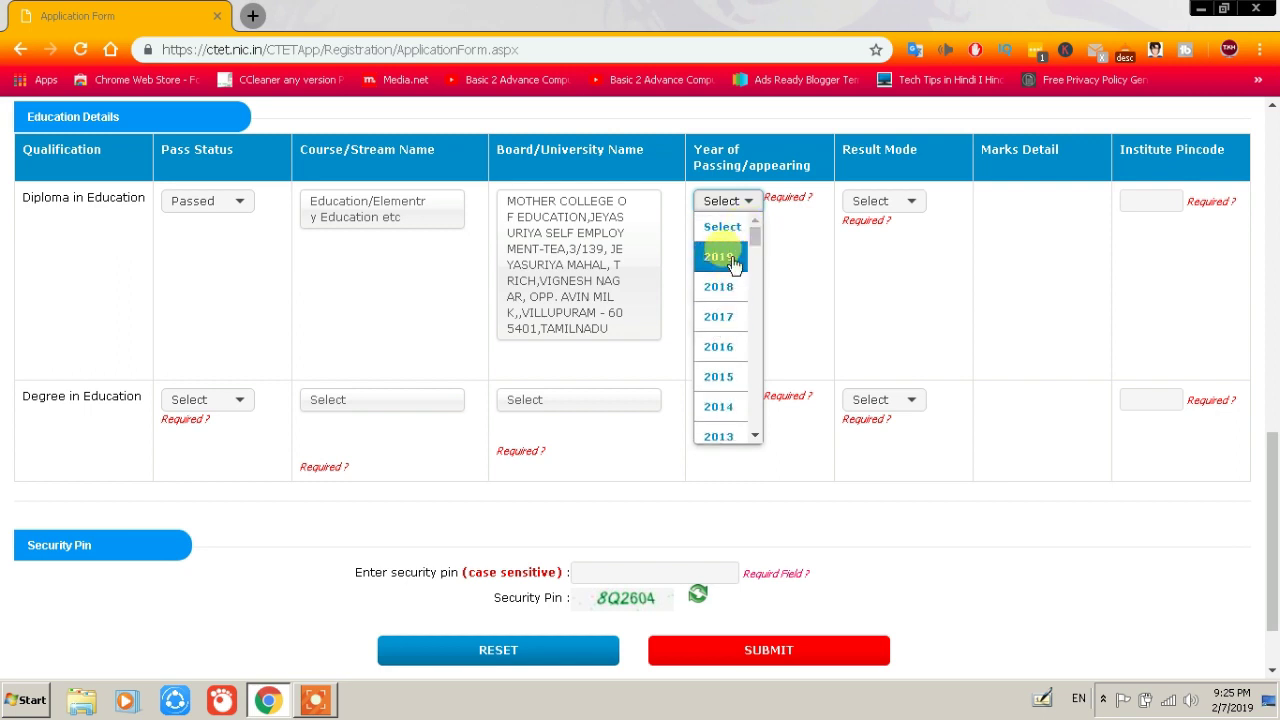
left_click(733, 262)
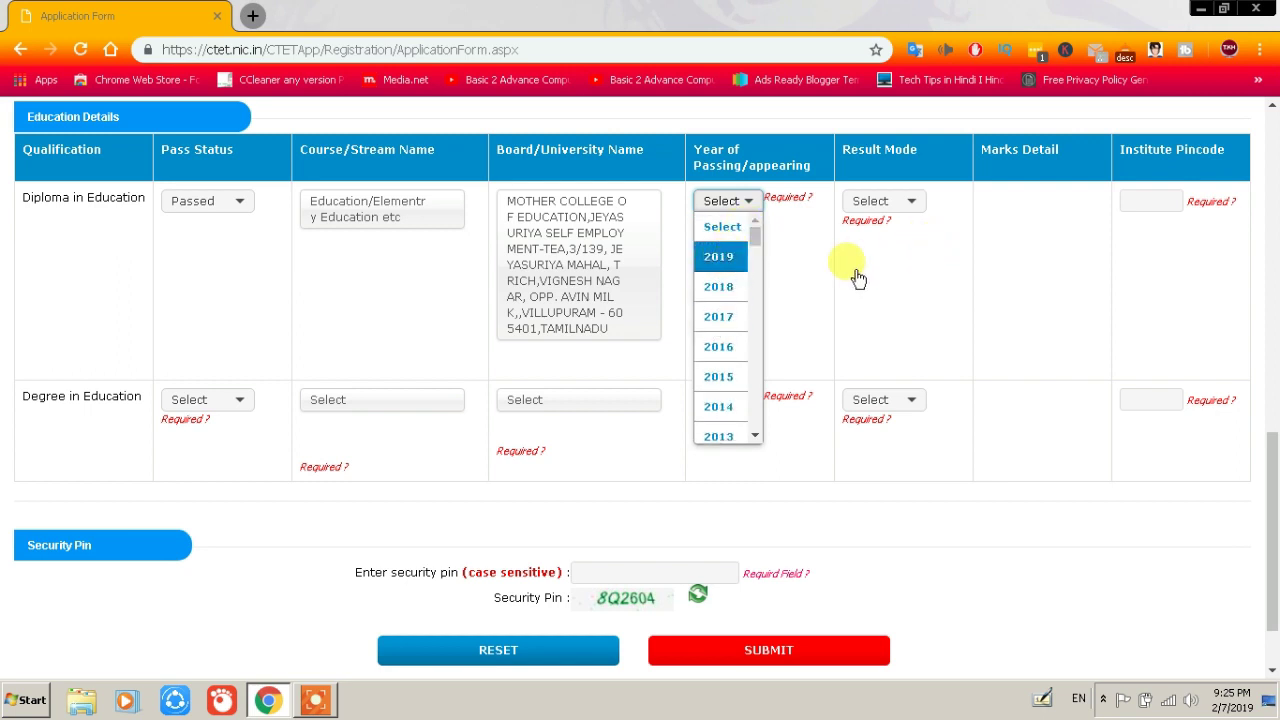
- Set the result mode of Diploma in Education to Percentage
left_click(907, 204)
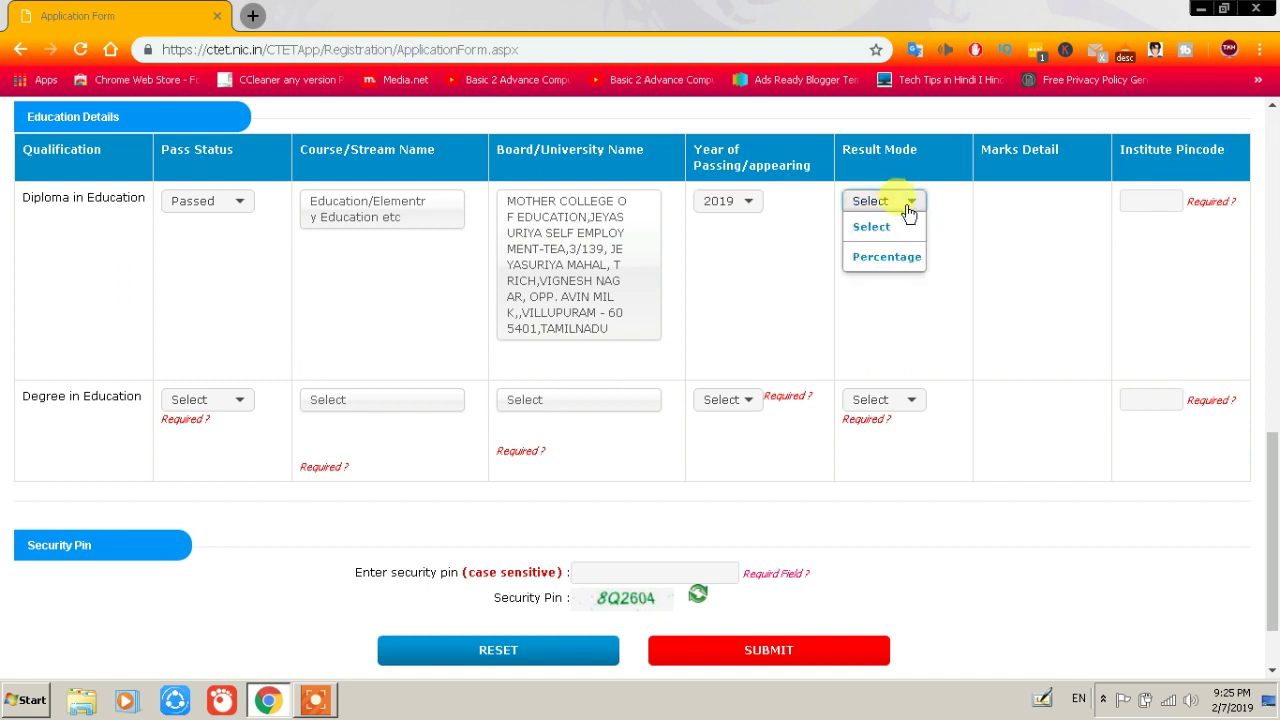
left_click(880, 258)
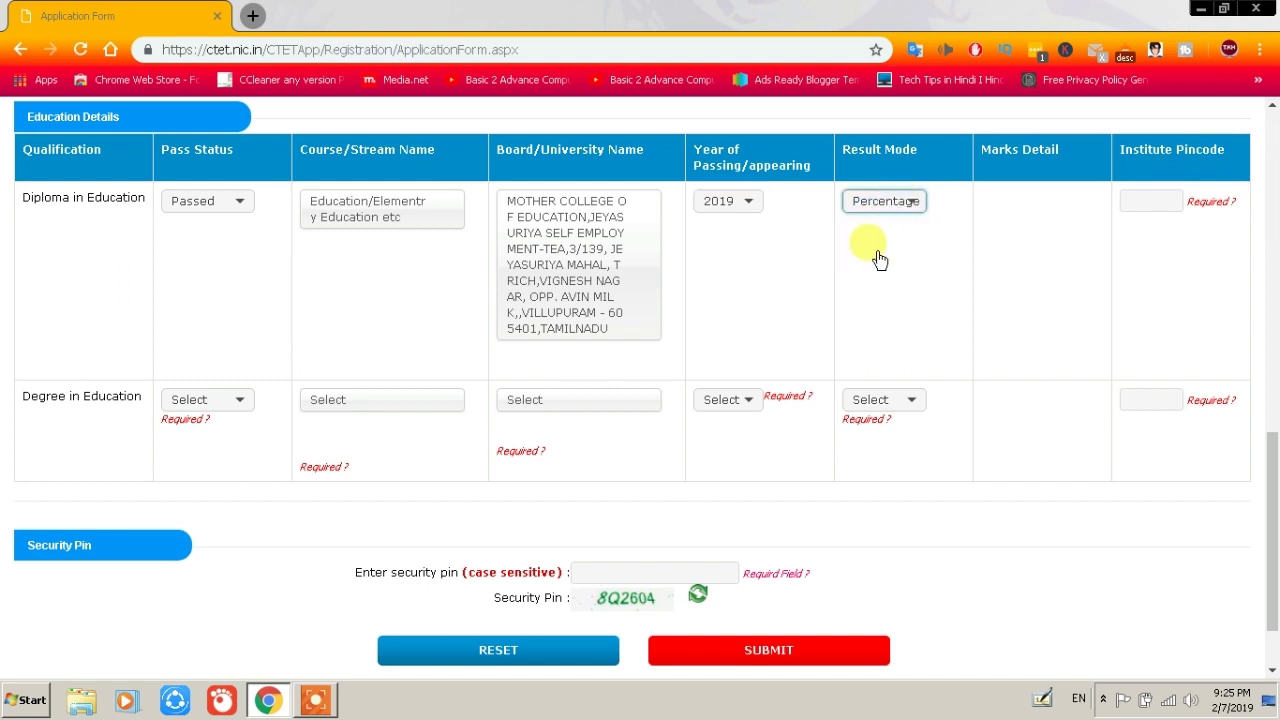
left_click(1152, 203)
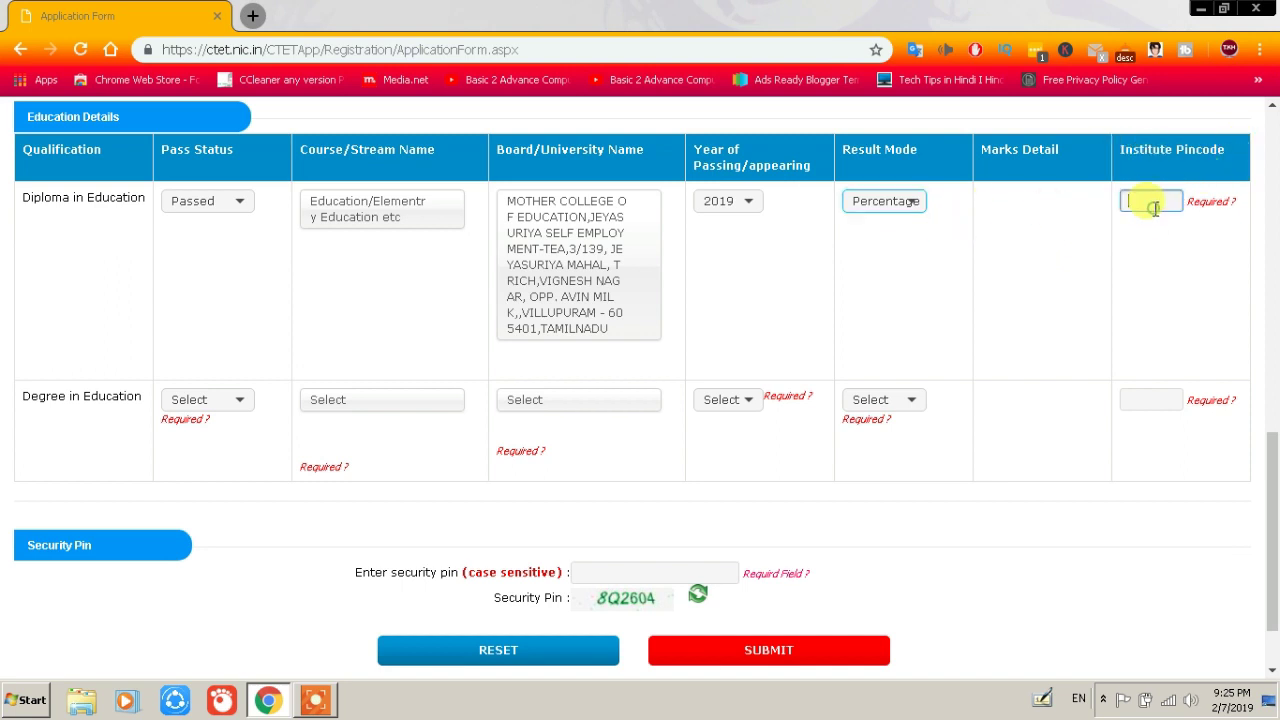
left_click(1018, 236)
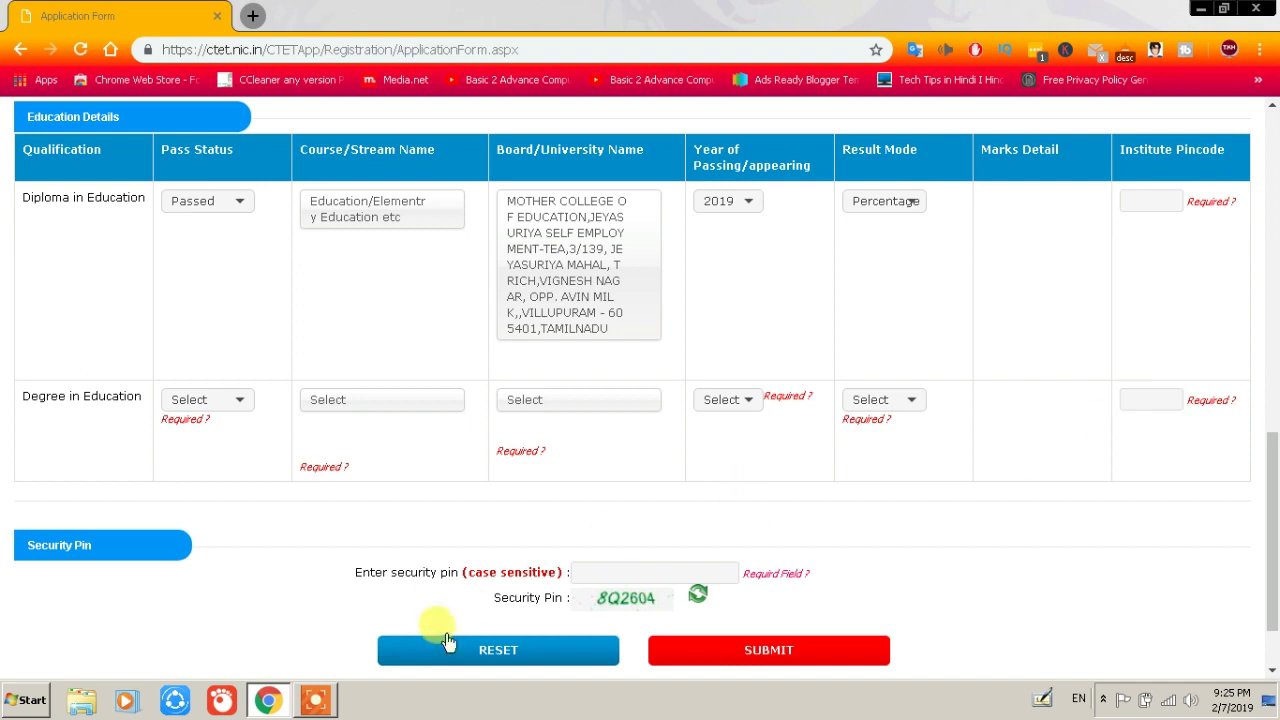
- Enter the displayed security pin and submit the application form for review
scroll(366, 583, "down", 2)
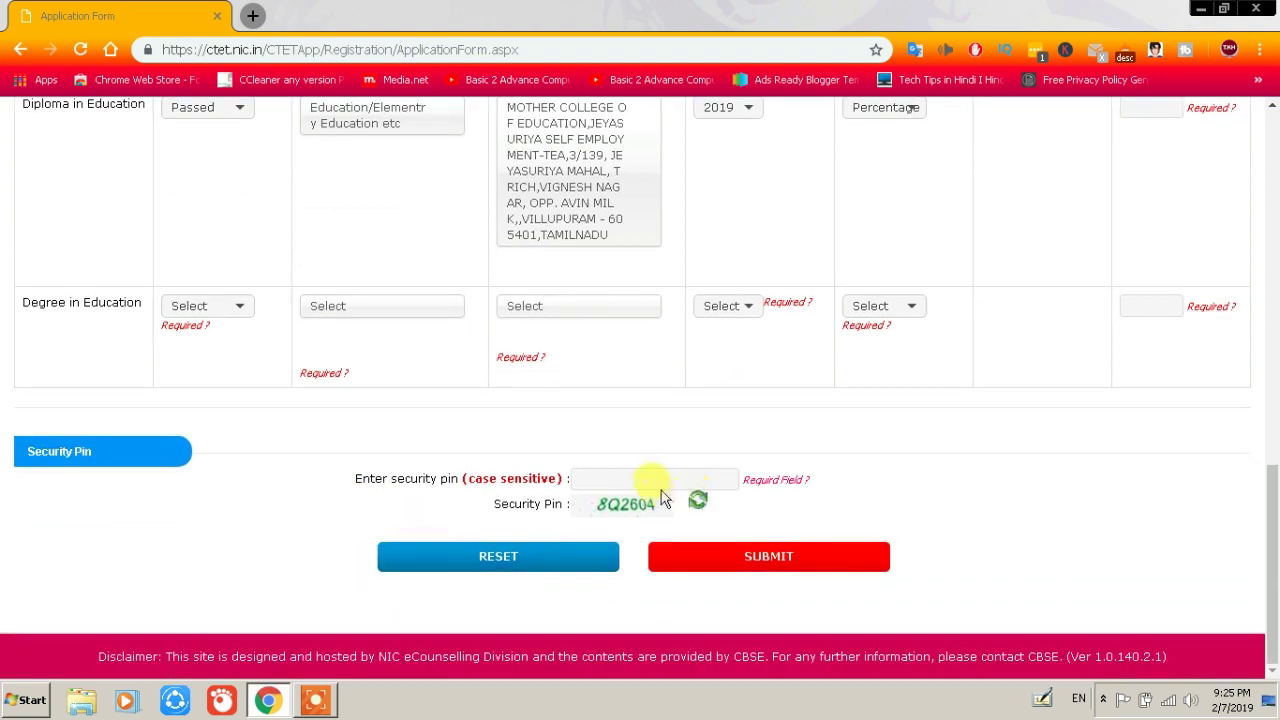
left_click(620, 482)
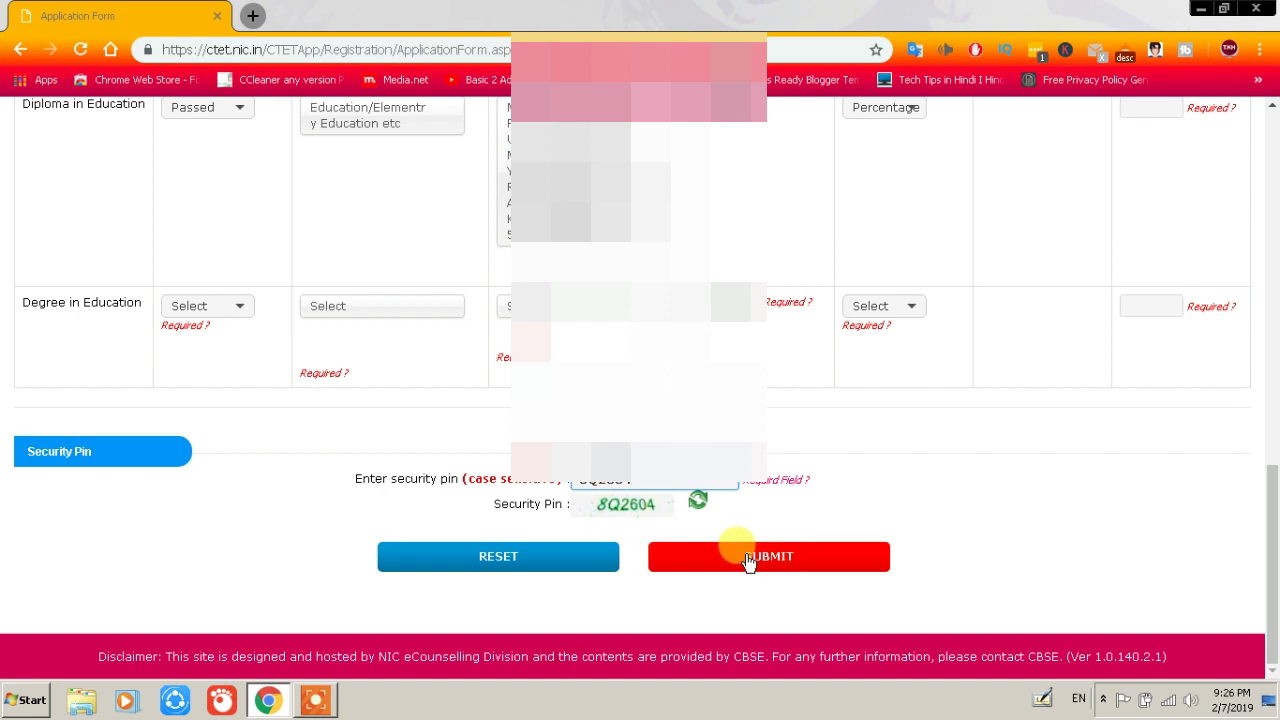
scroll(957, 466, "up", 5)
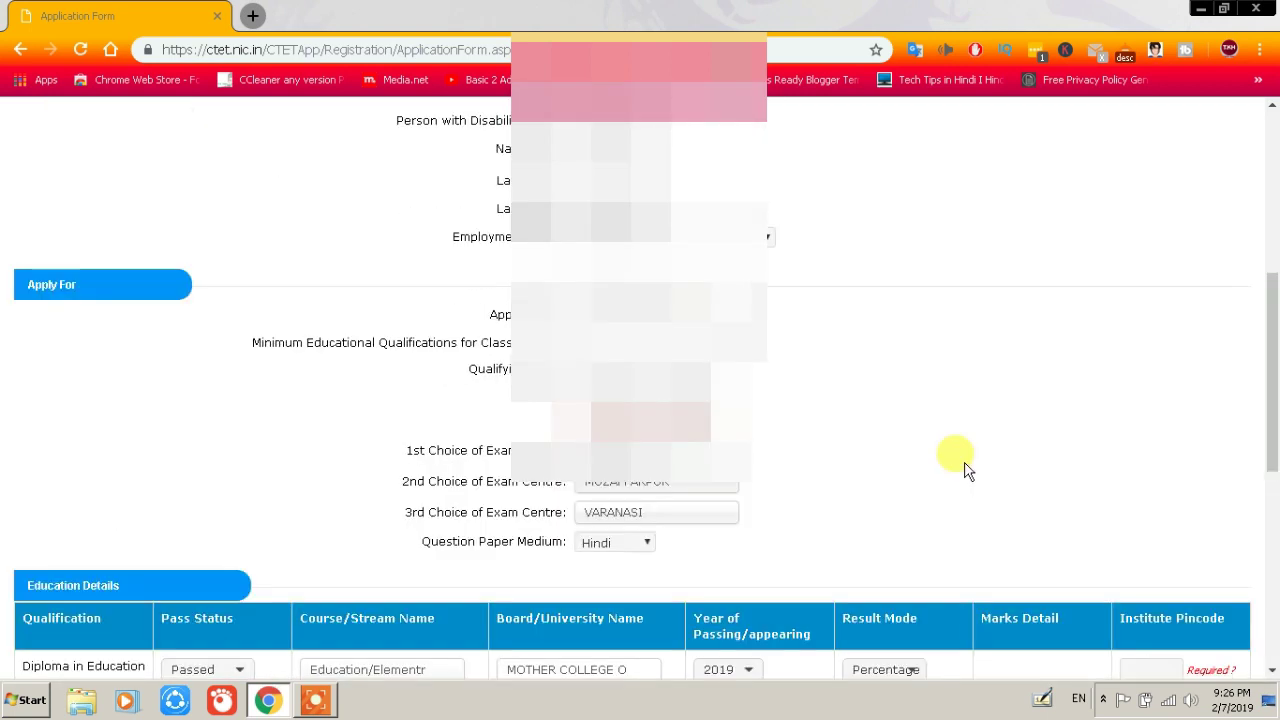
scroll(965, 470, "up", 4)
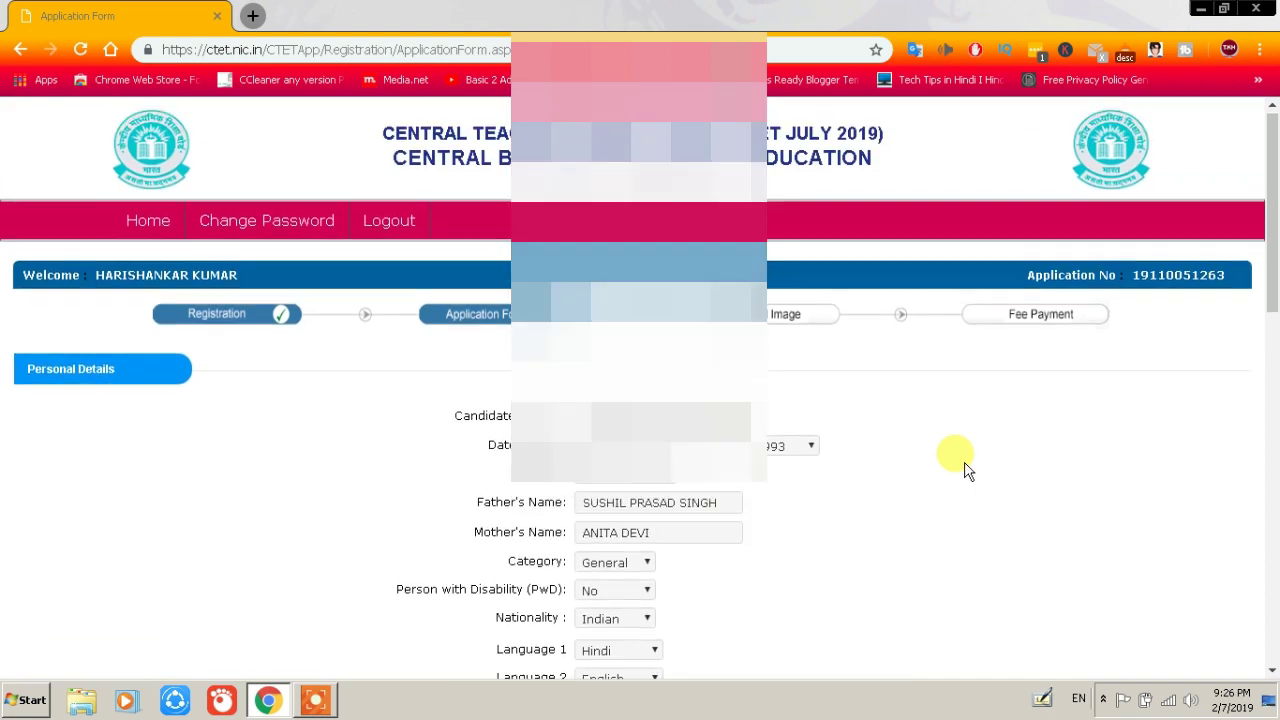
scroll(965, 470, "down", 3)
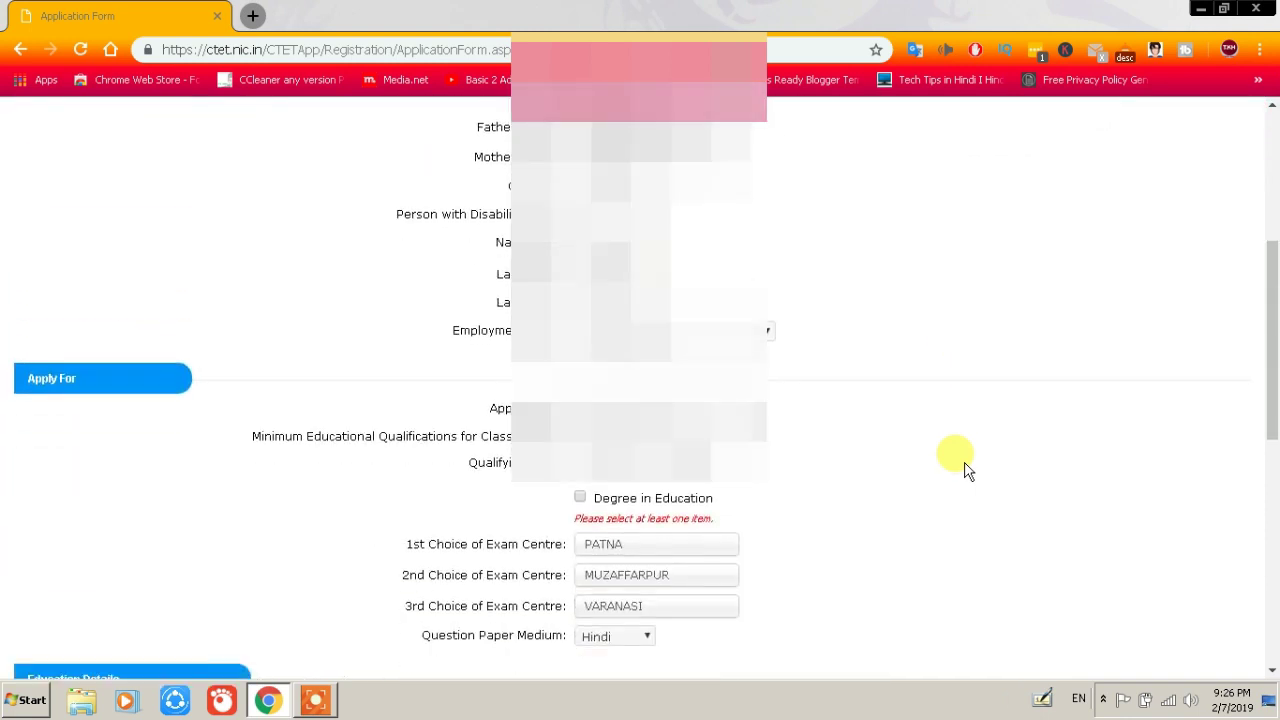
scroll(965, 470, "down", 4)
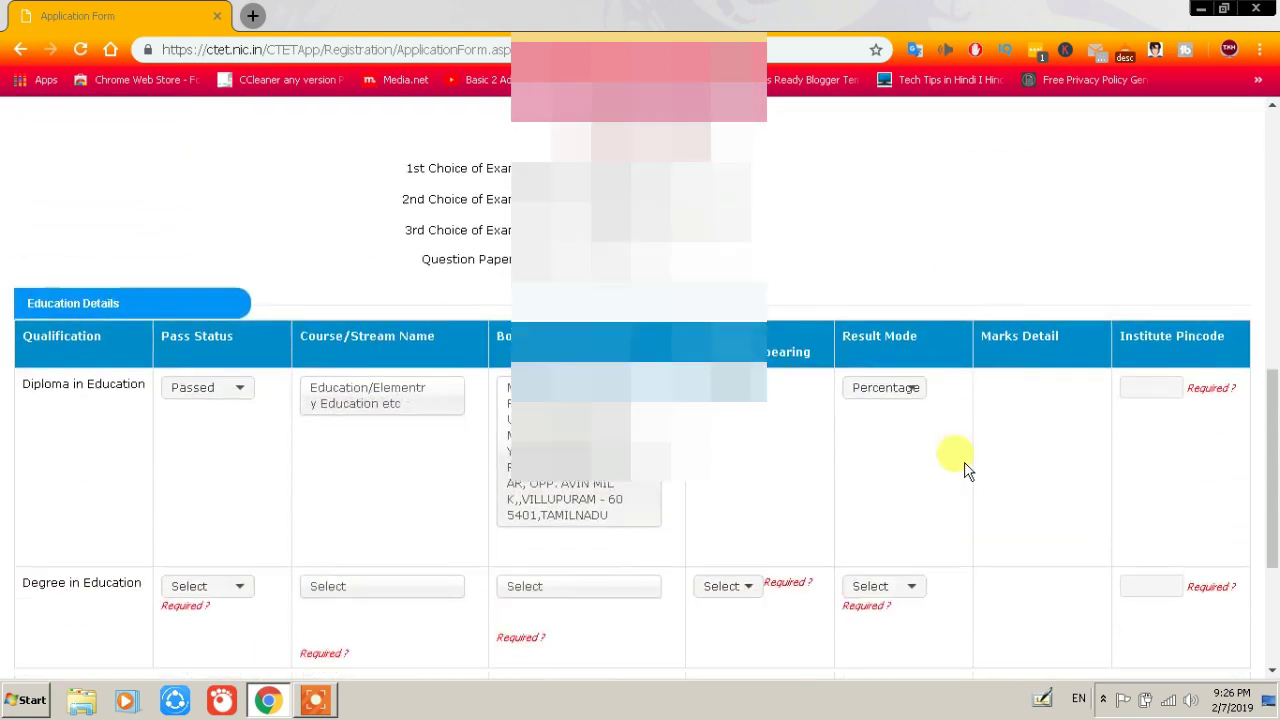
scroll(965, 470, "down", 3)
left_click(784, 566)
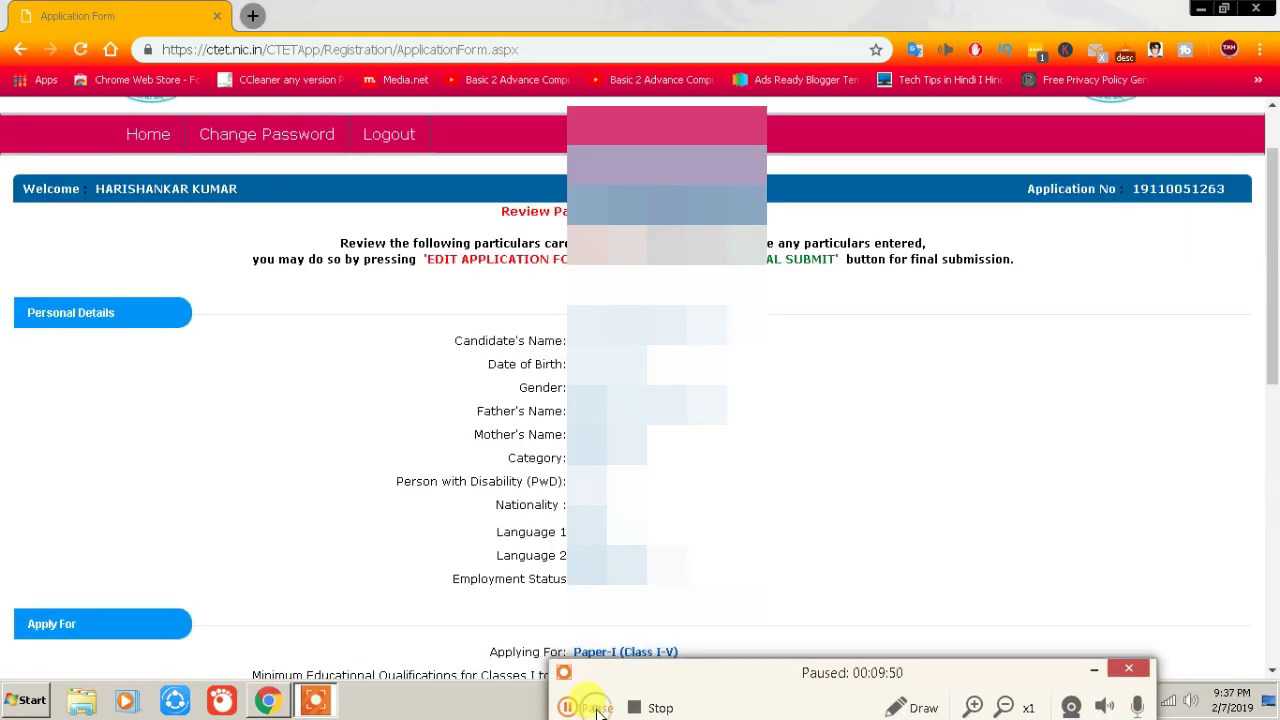
left_click(568, 702)
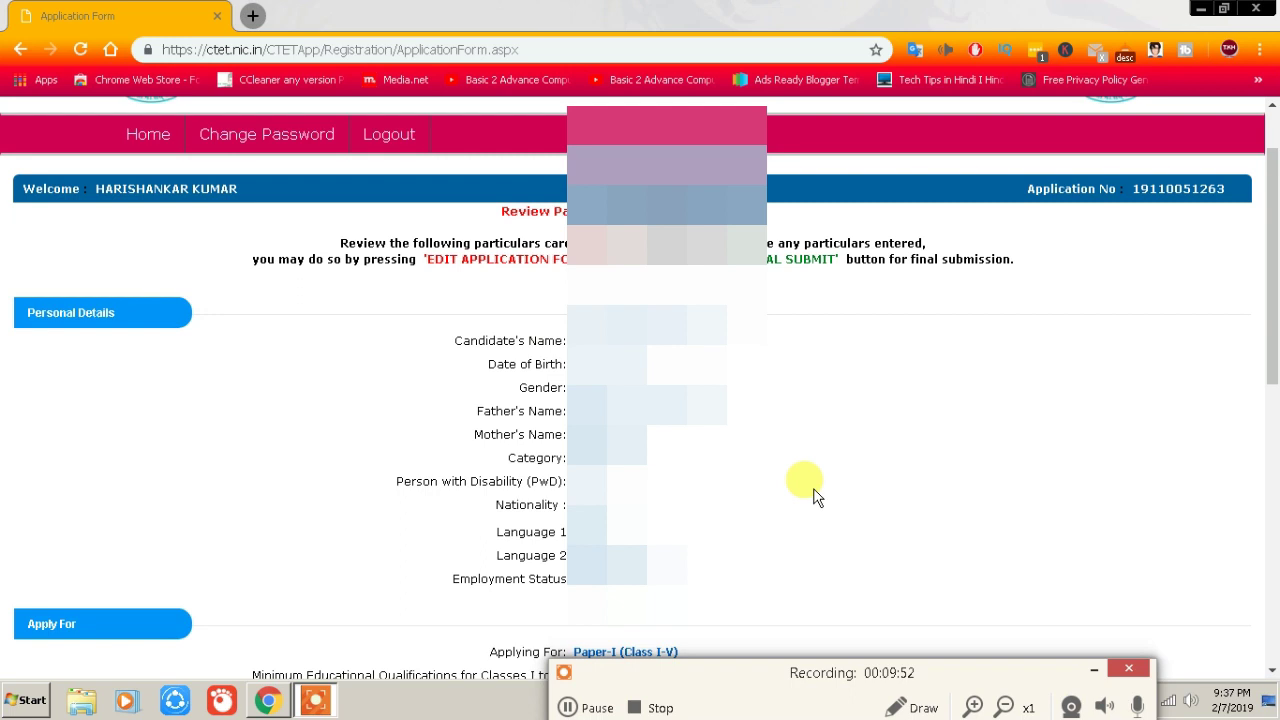
left_click_drag(797, 672, 794, 685)
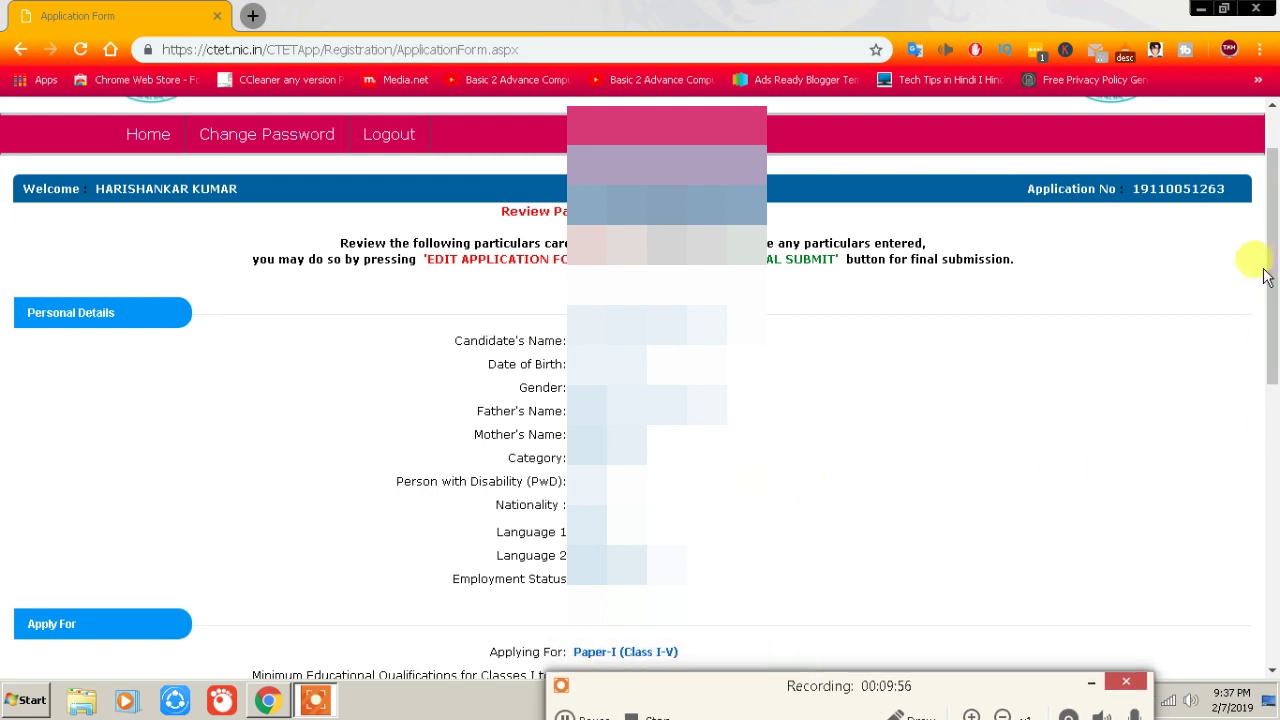
left_click_drag(1276, 245, 1276, 253)
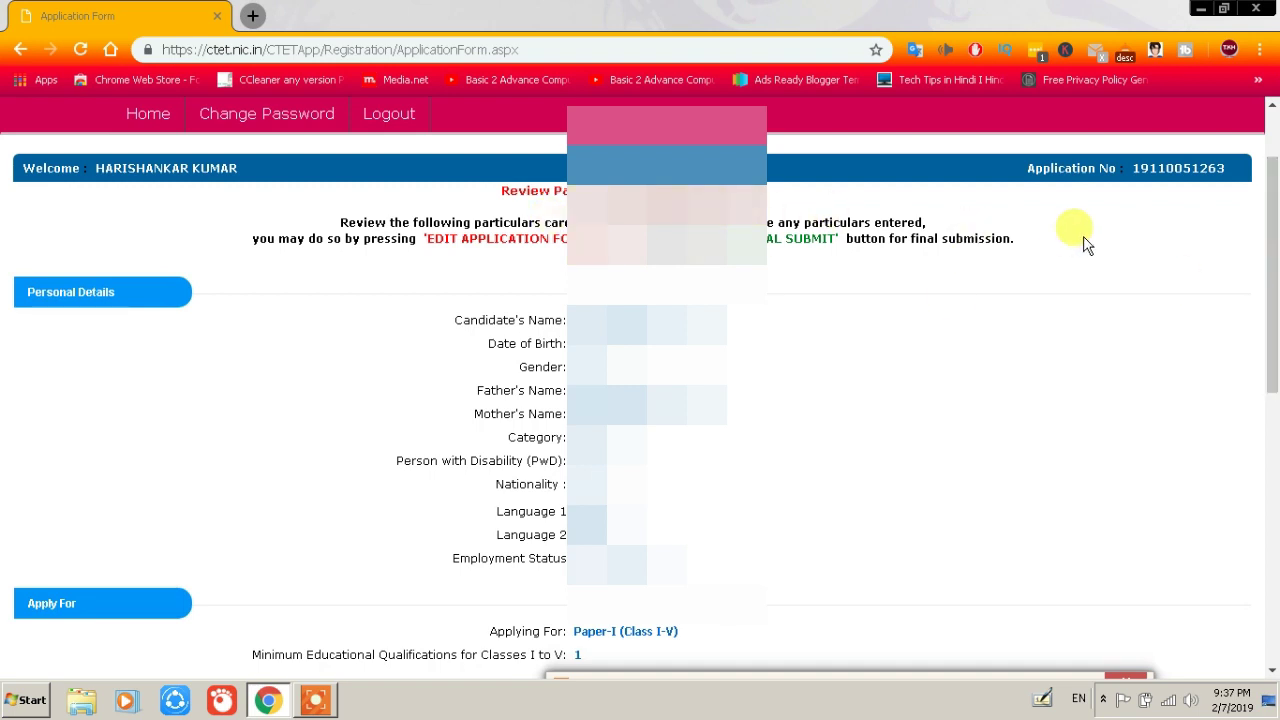
- Review the application particulars and mark every item of the parameters checklist as verified, from My Name to Educational Details
left_click_drag(1270, 259, 1273, 320)
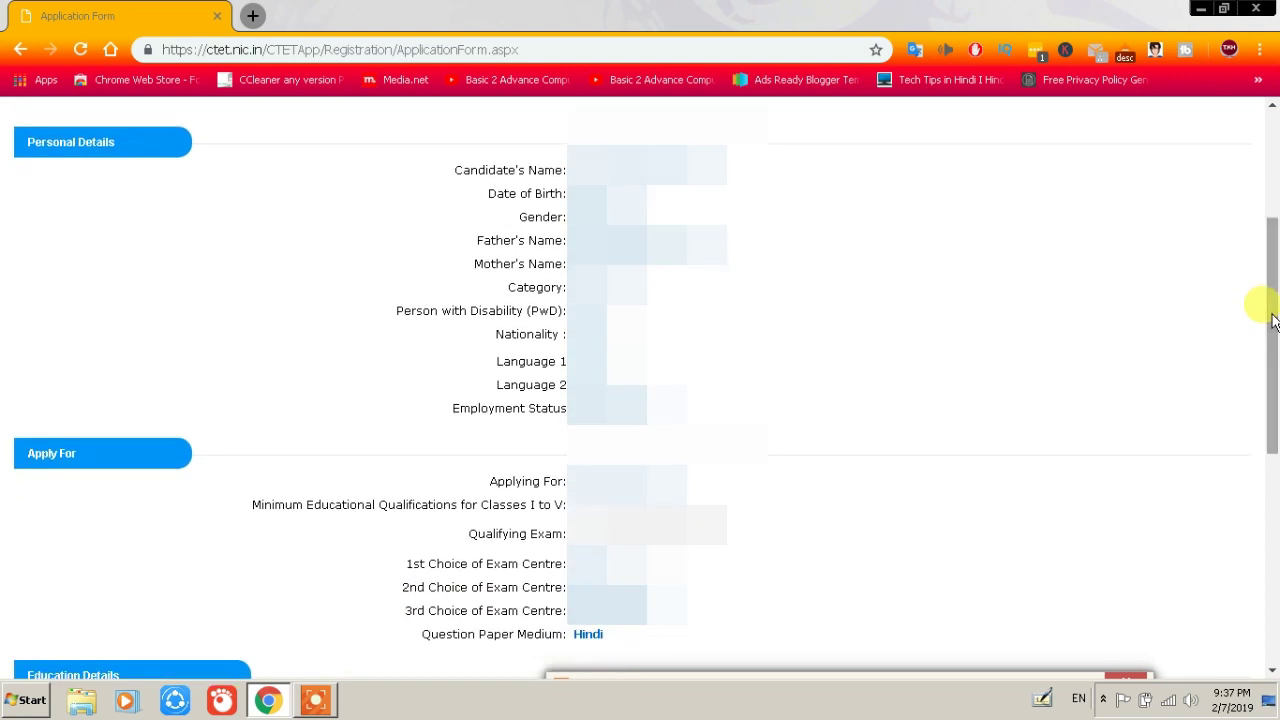
left_click_drag(1275, 315, 1275, 421)
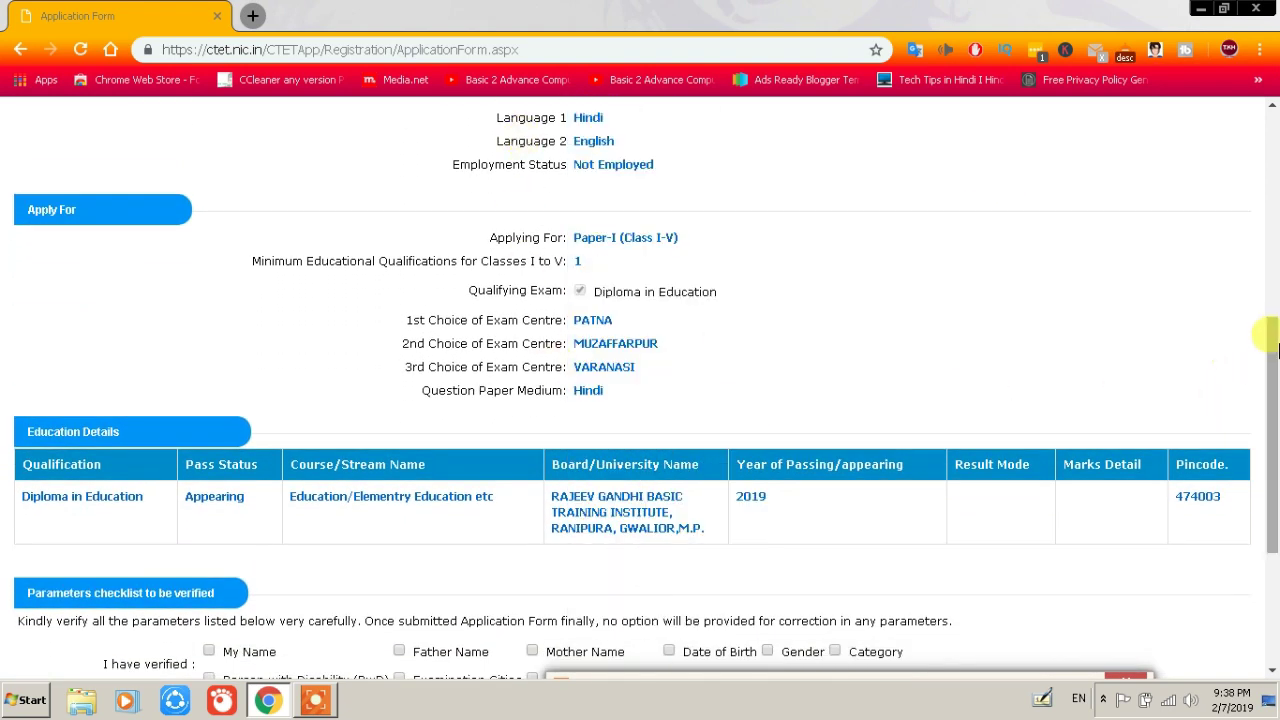
left_click_drag(1272, 325, 1266, 451)
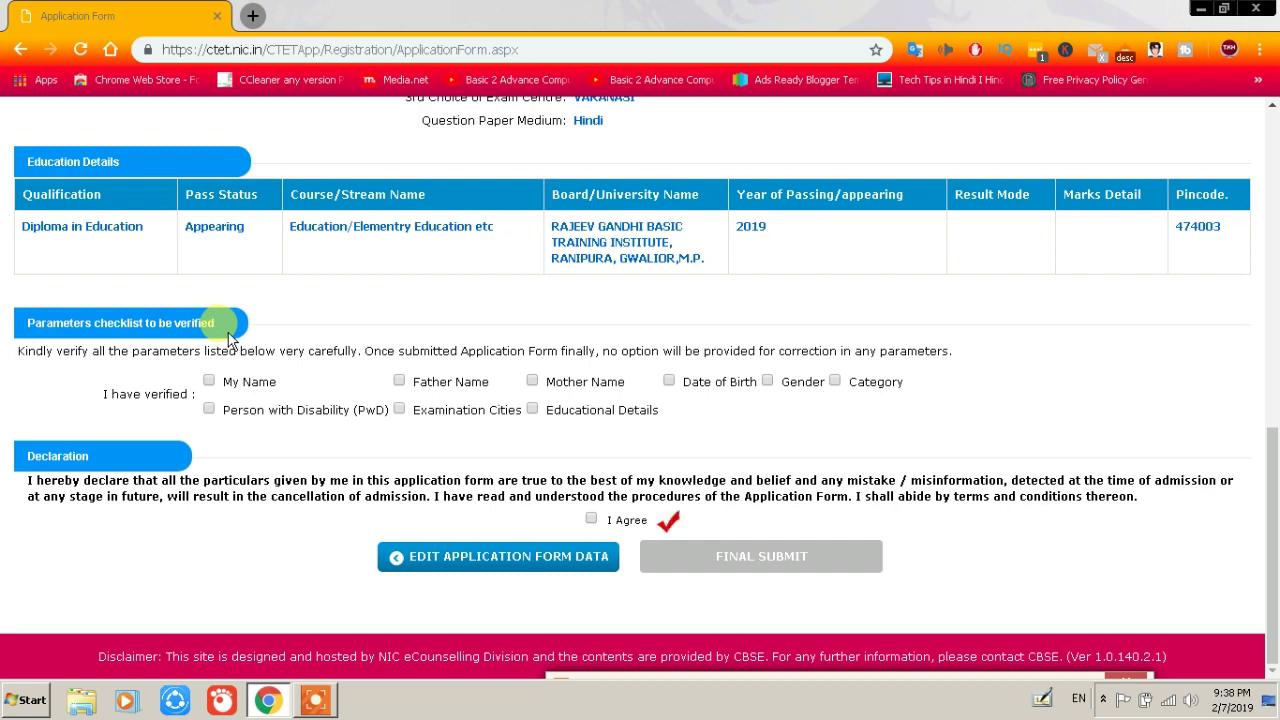
left_click(209, 381)
left_click(226, 411)
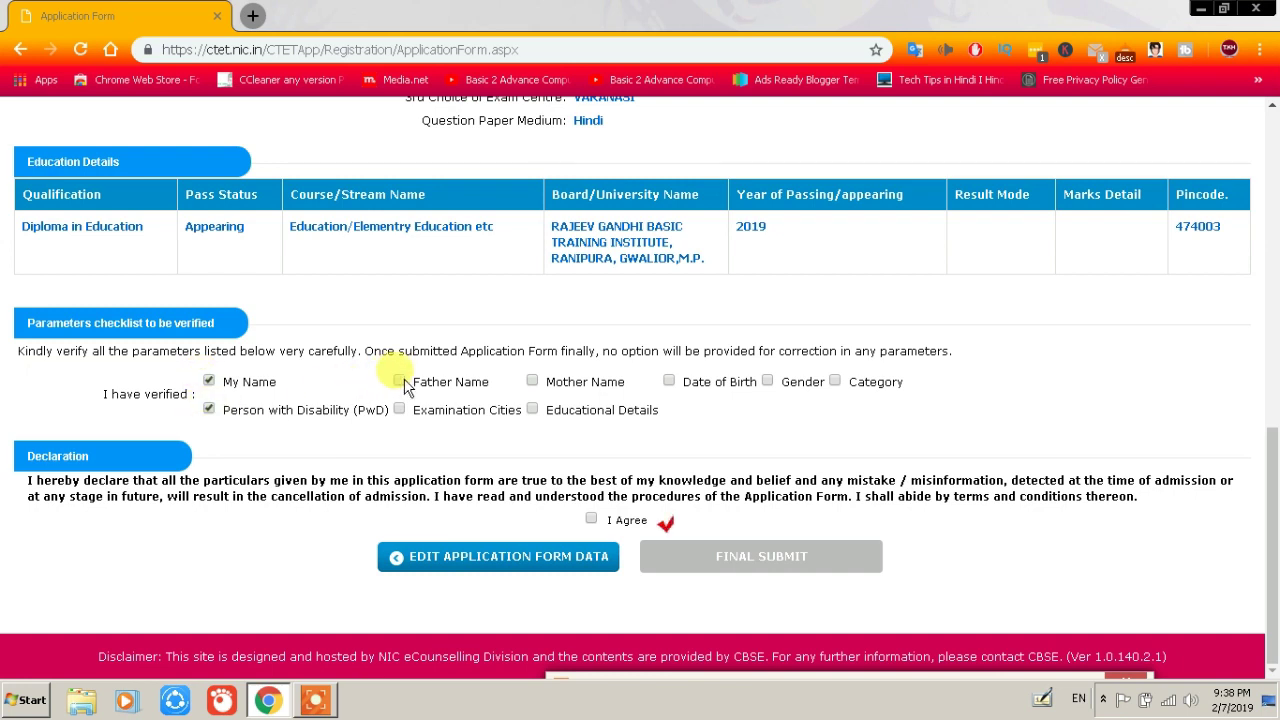
left_click(399, 381)
left_click(399, 409)
left_click(532, 381)
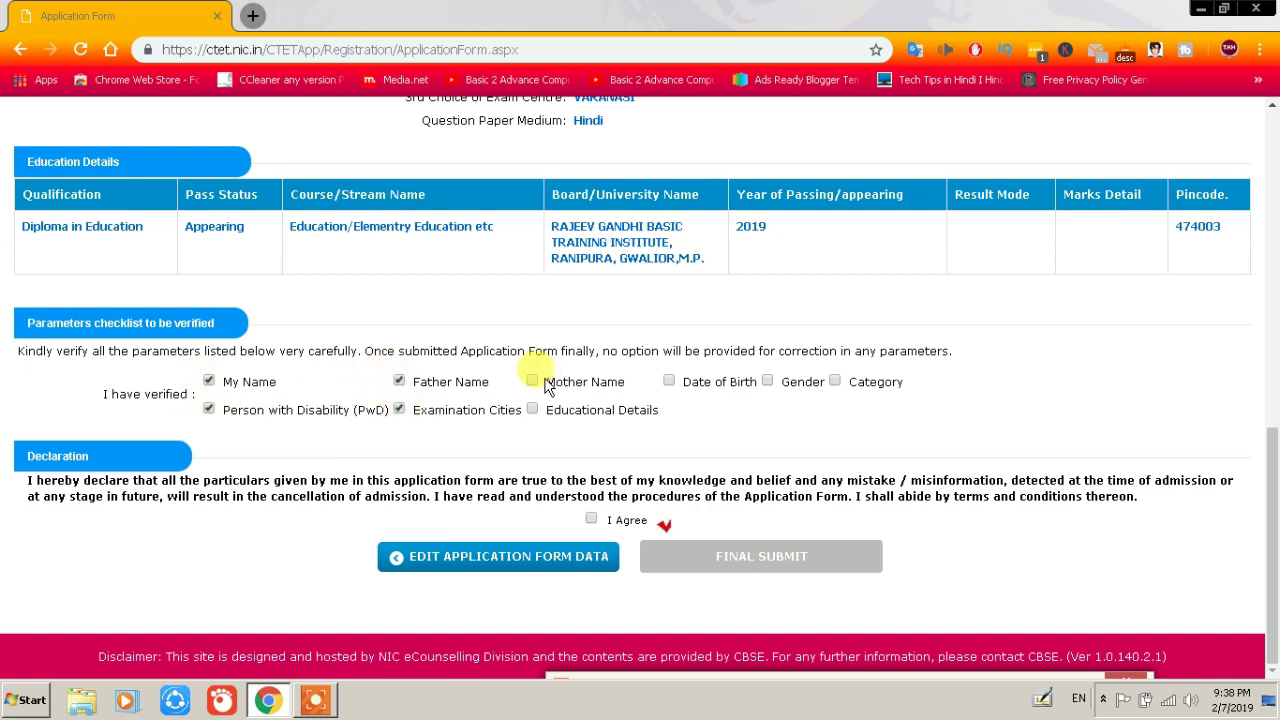
left_click(533, 410)
left_click(669, 381)
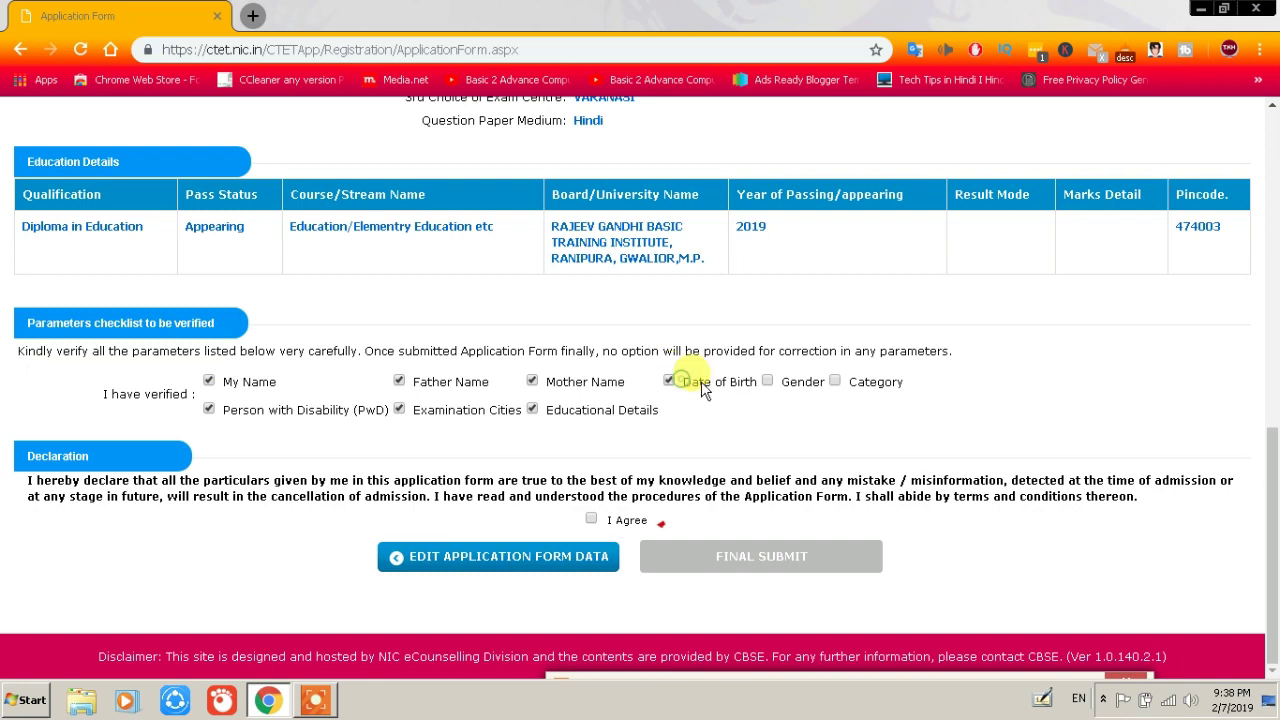
left_click(767, 381)
left_click(835, 381)
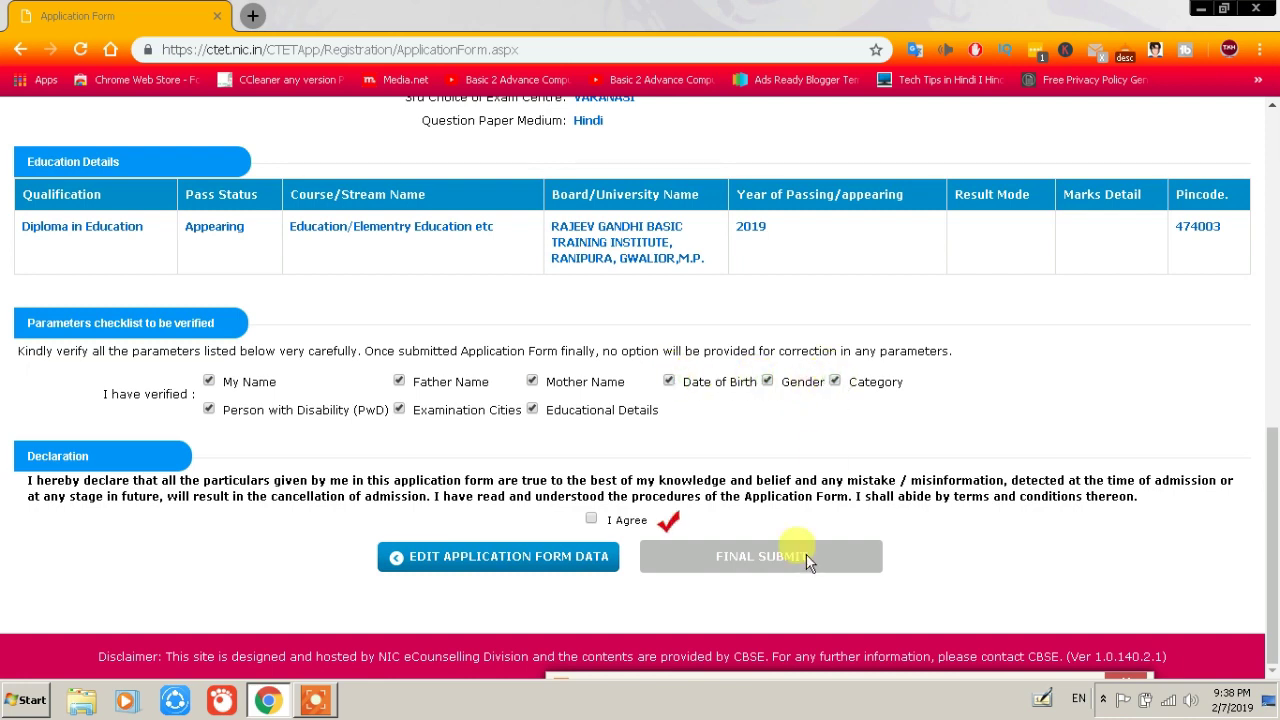
- Agree to the declaration and make the final submission of the application form, confirming it
left_click(592, 520)
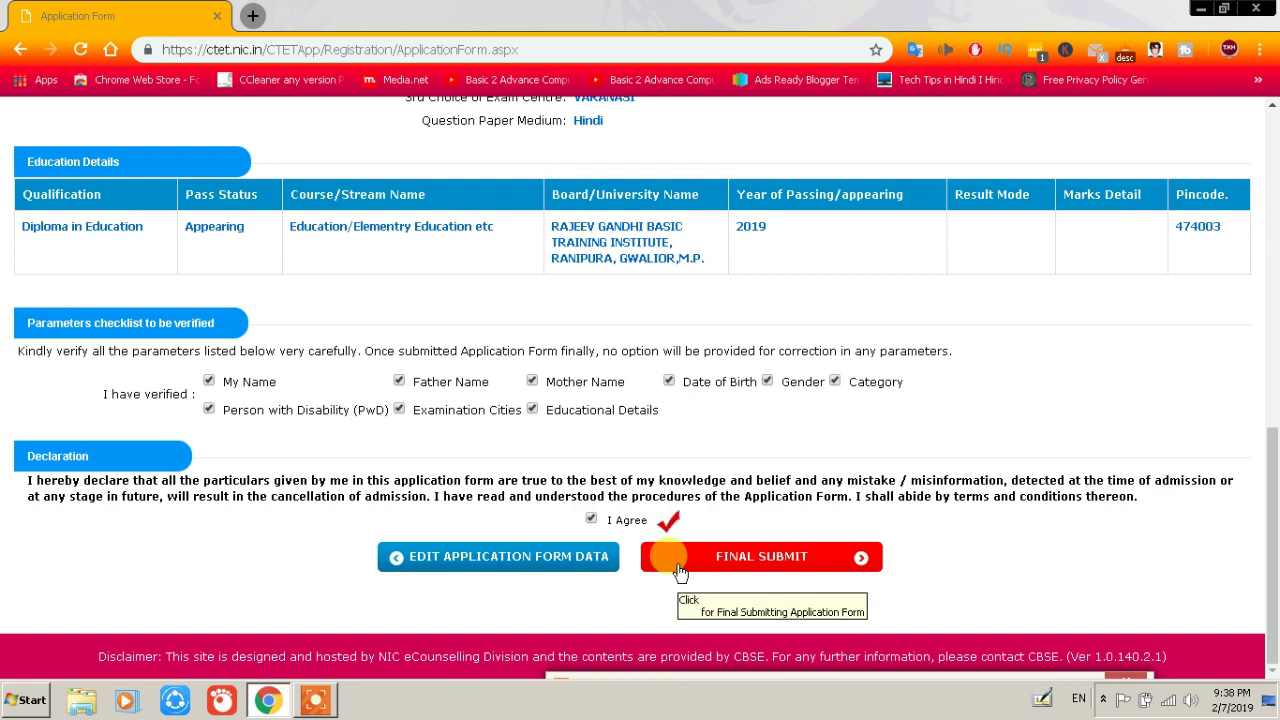
left_click(760, 562)
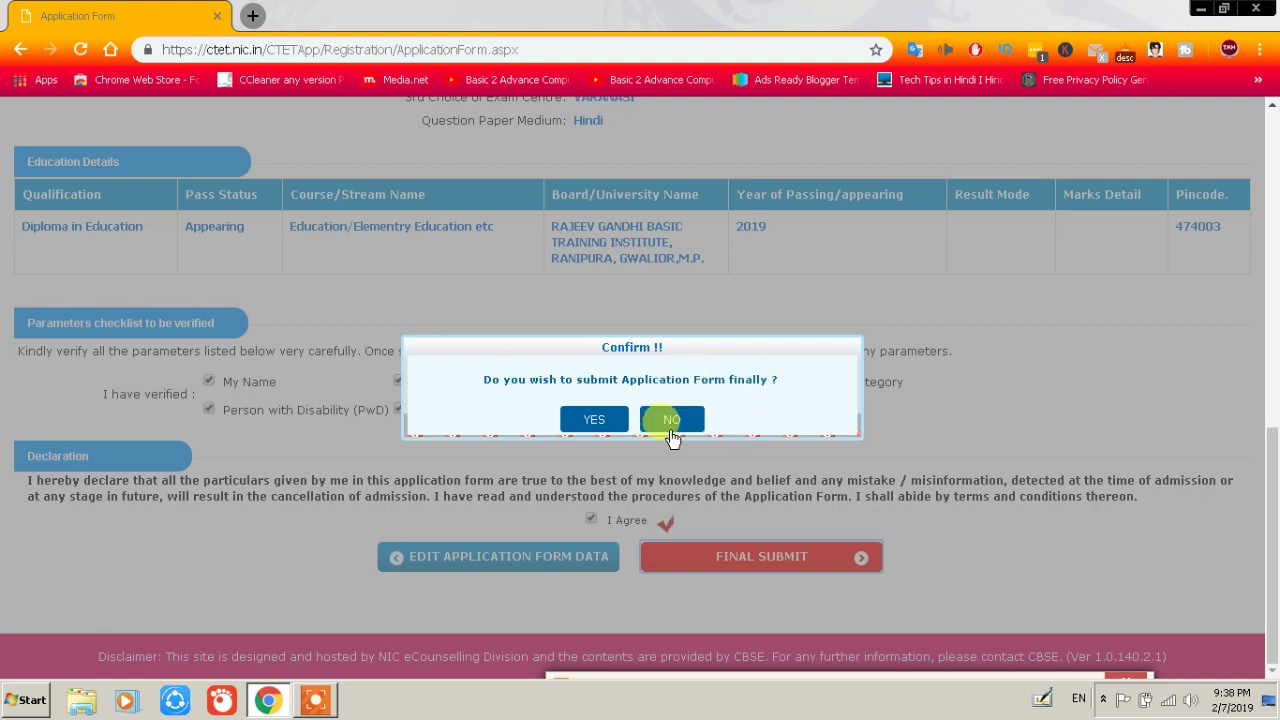
left_click(590, 418)
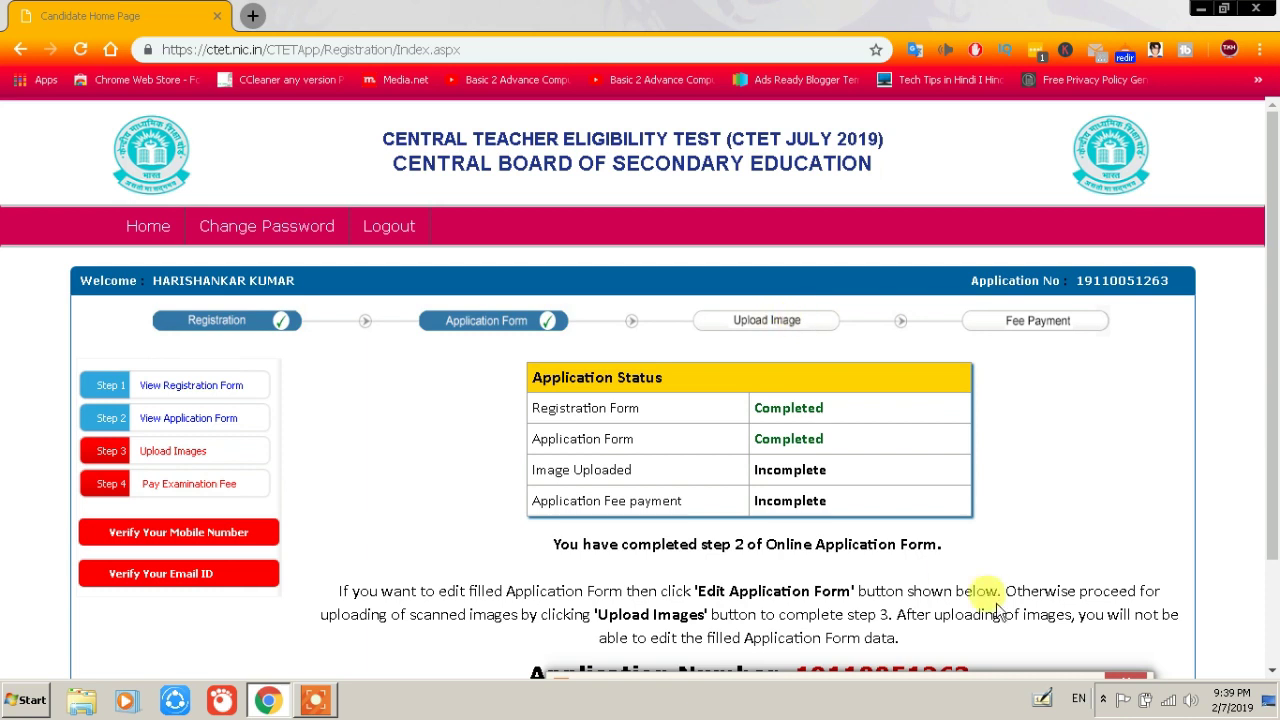
- Go to the image upload page and open the photograph's file chooser, closing it without picking a file
scroll(931, 480, "down", 2)
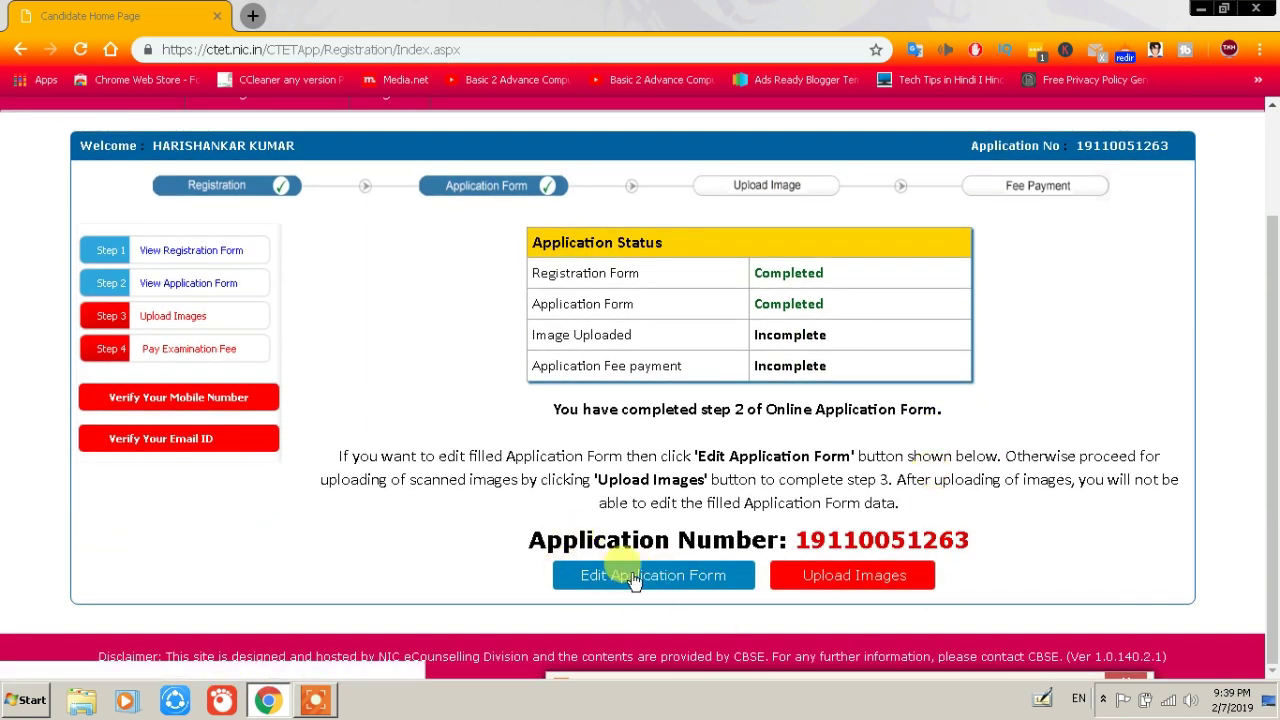
left_click(845, 585)
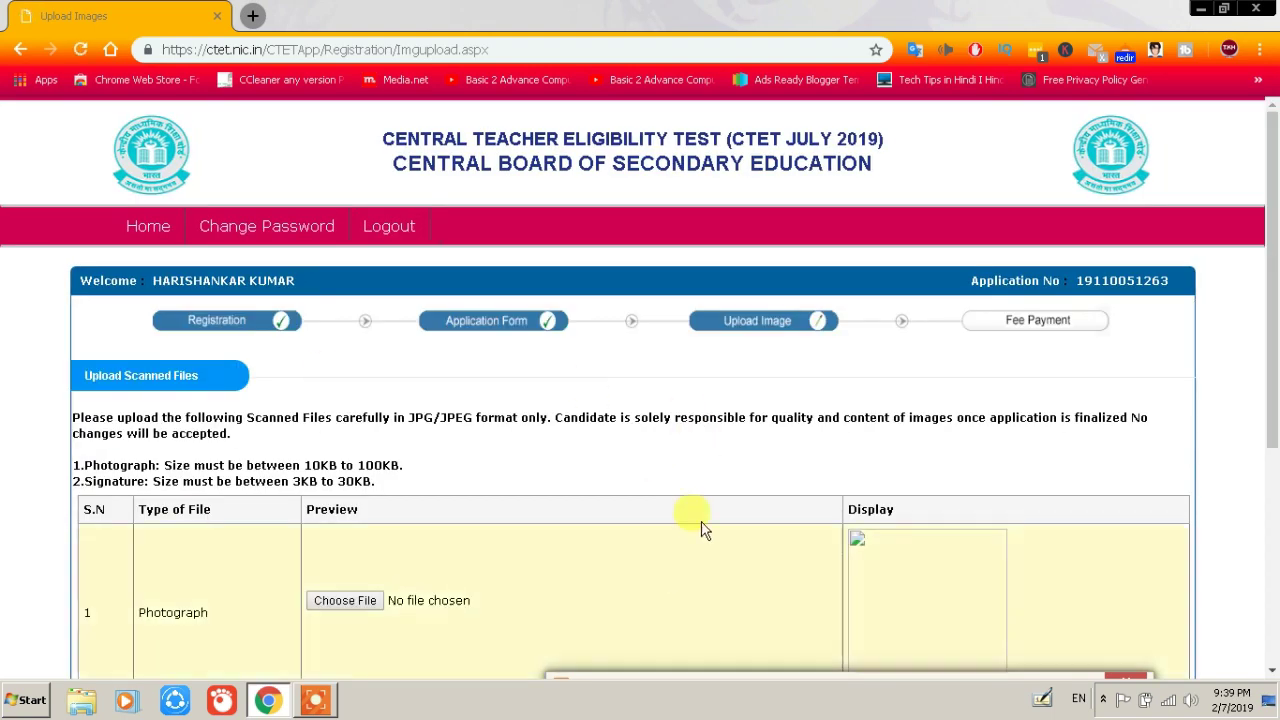
scroll(908, 556, "down", 2)
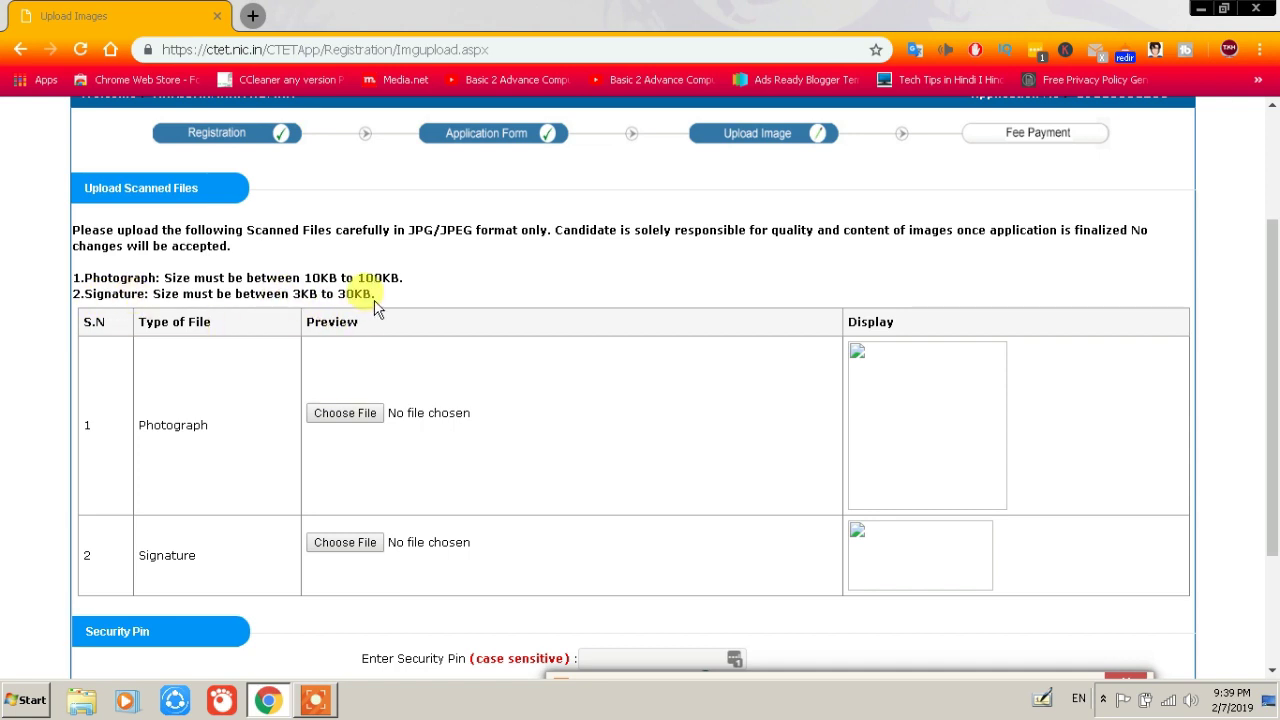
scroll(643, 414, "down", 3)
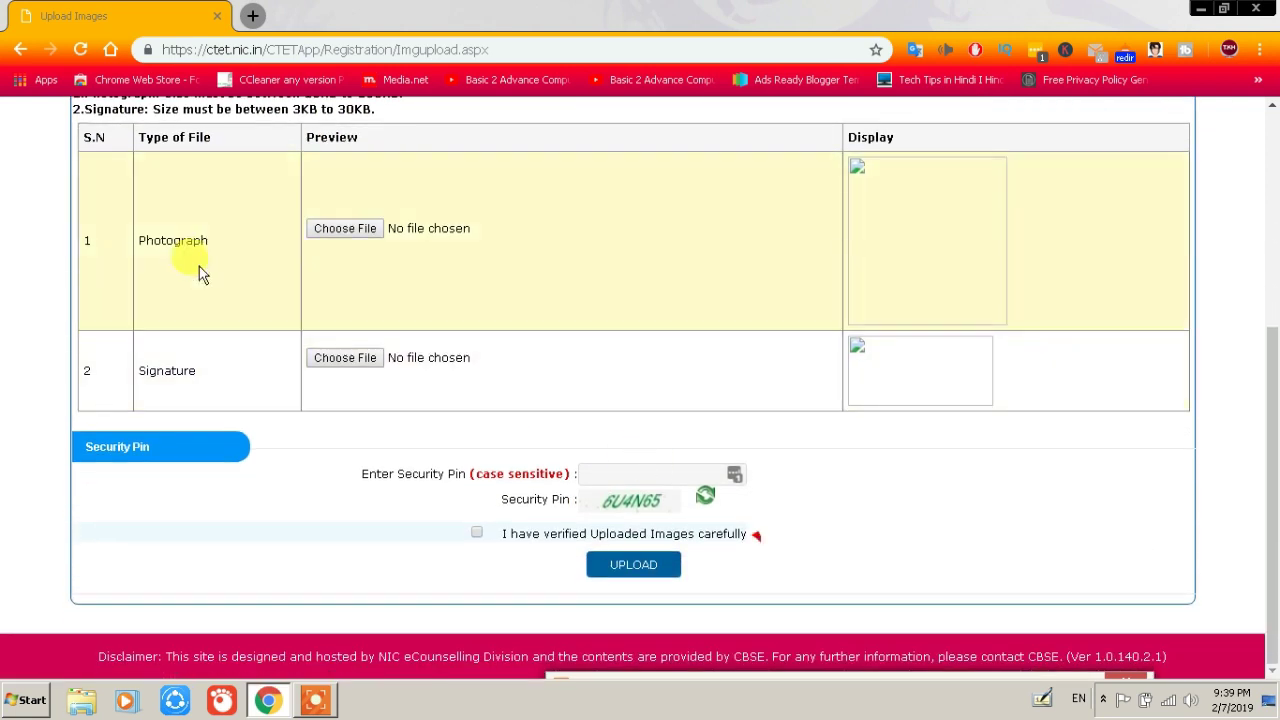
left_click(345, 229)
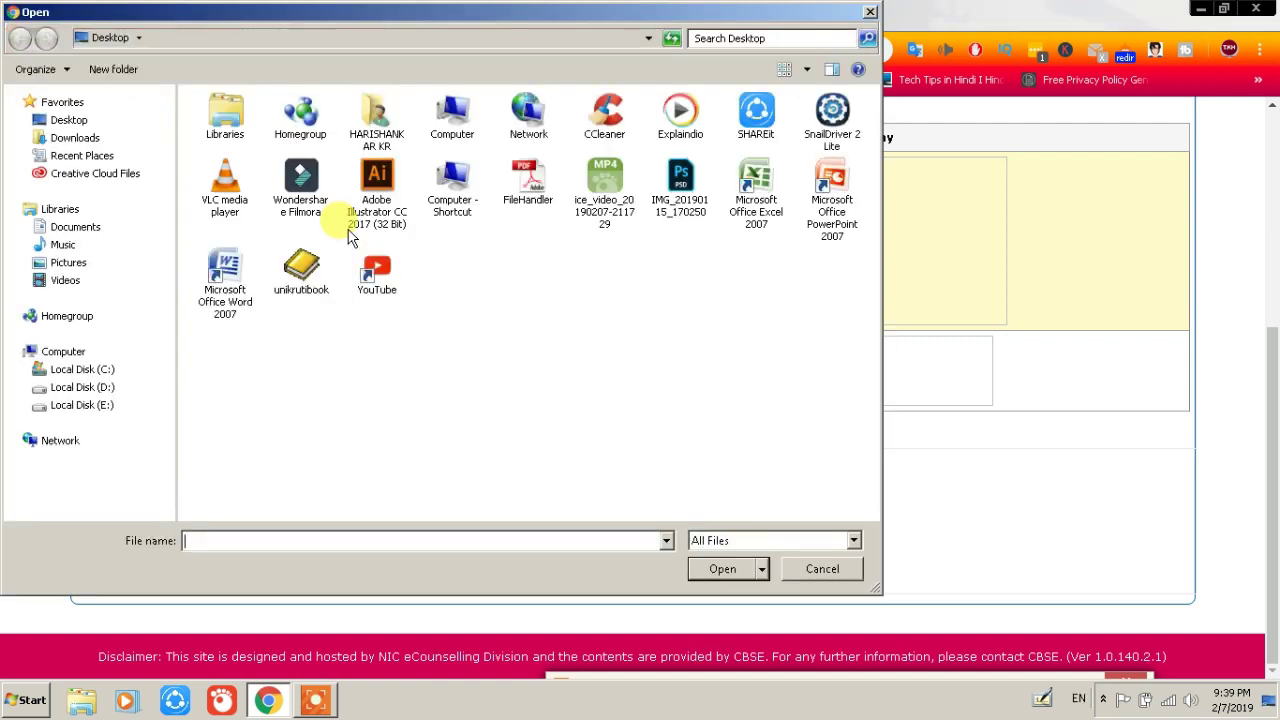
left_click(871, 12)
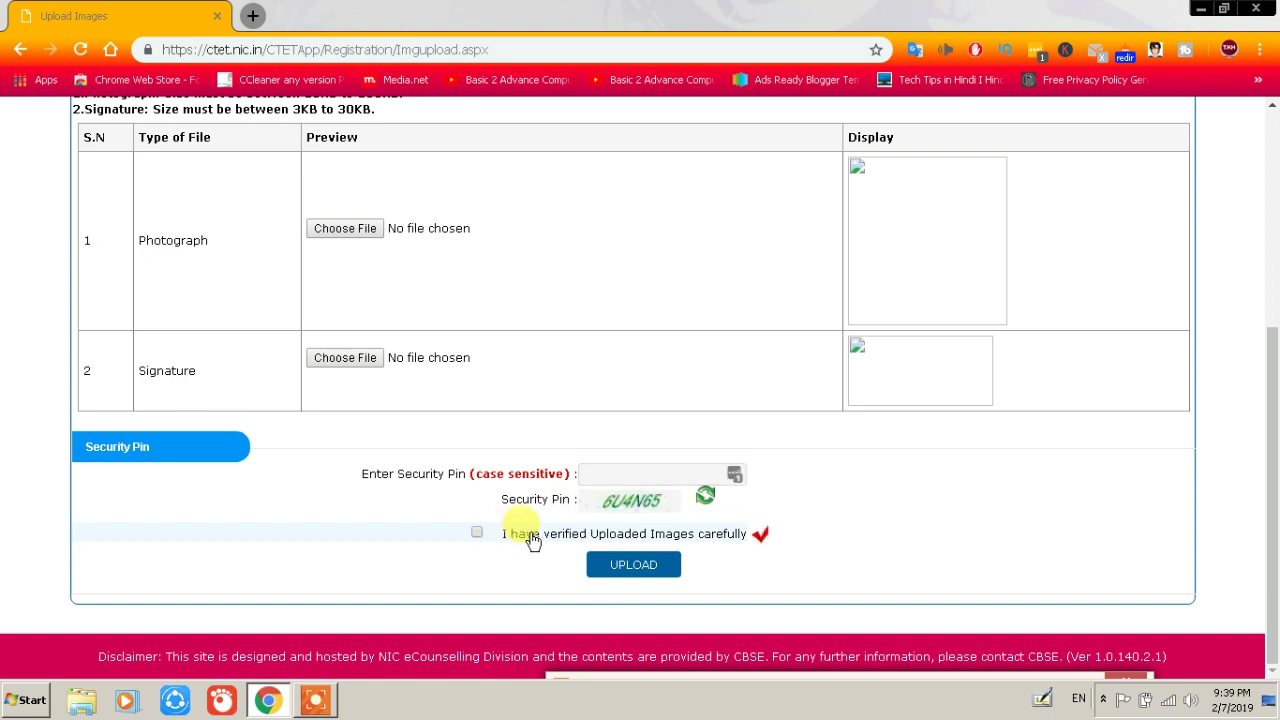
- Declare the uploaded images as carefully verified and try to upload them, confirming the final upload
left_click(476, 533)
left_click(626, 565)
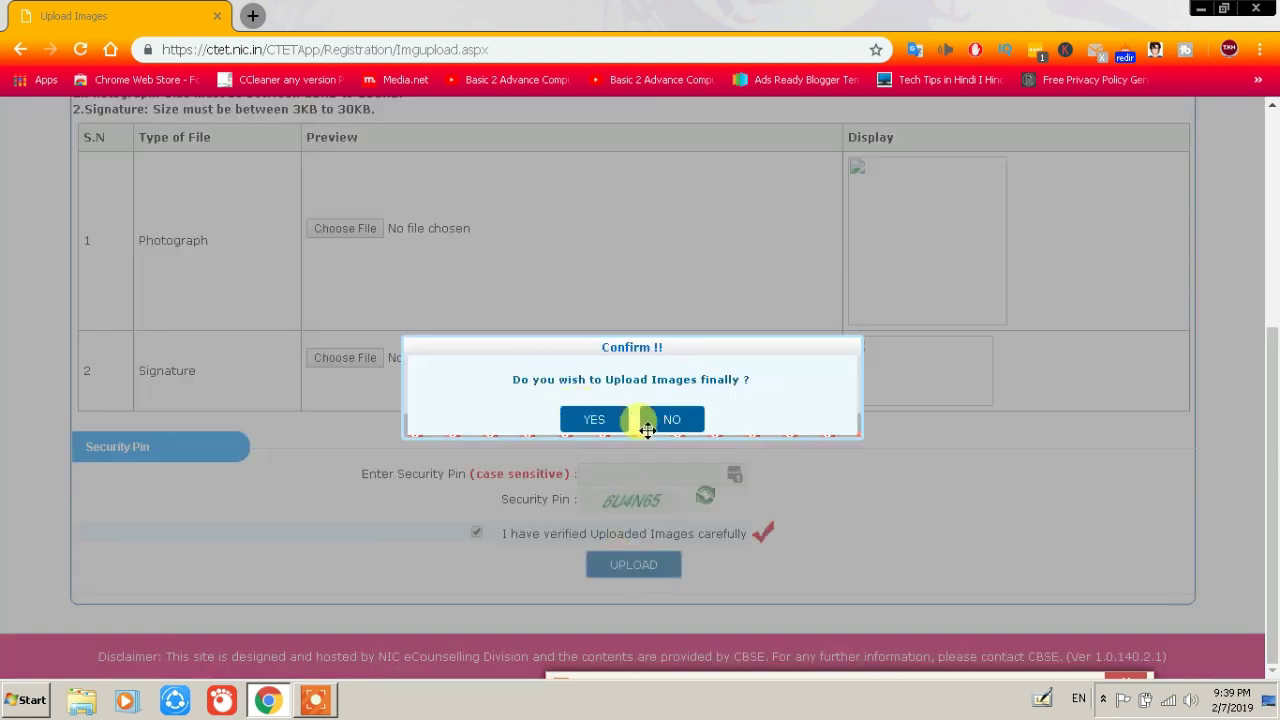
left_click(607, 424)
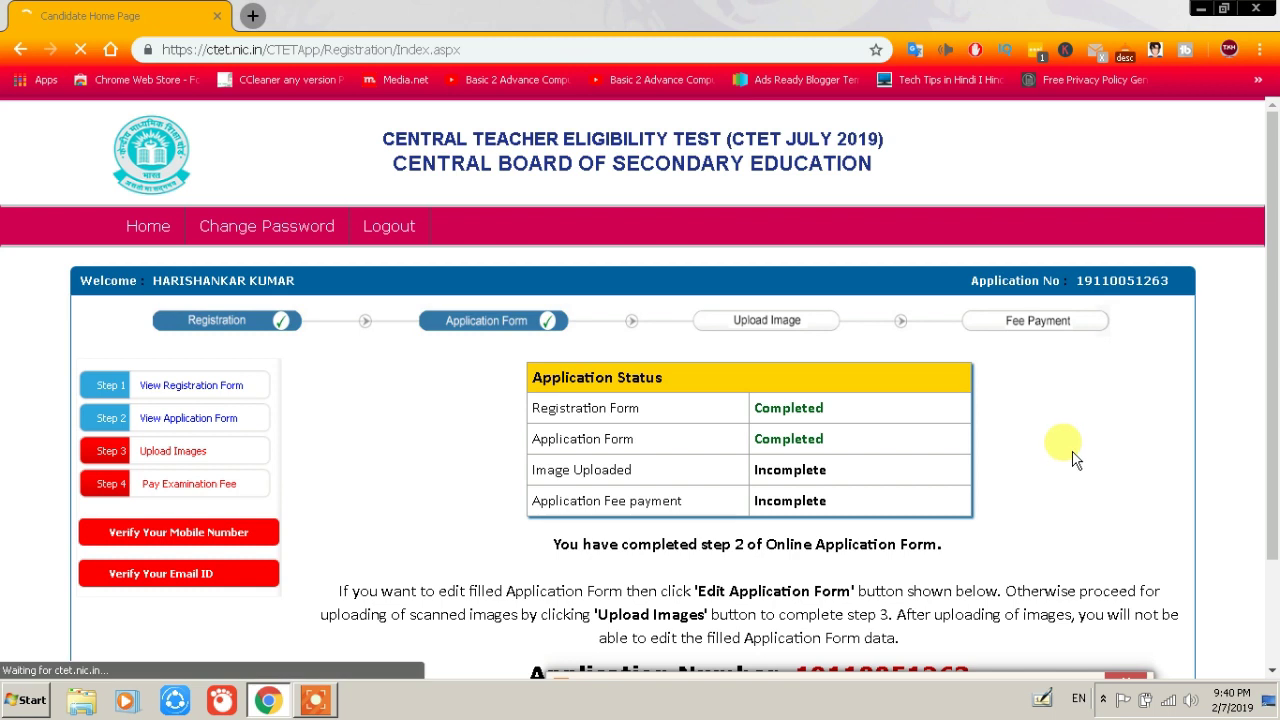
- Look over the candidate home page, including the application progress, remaining steps and edit or upload options
scroll(1073, 459, "down", 3)
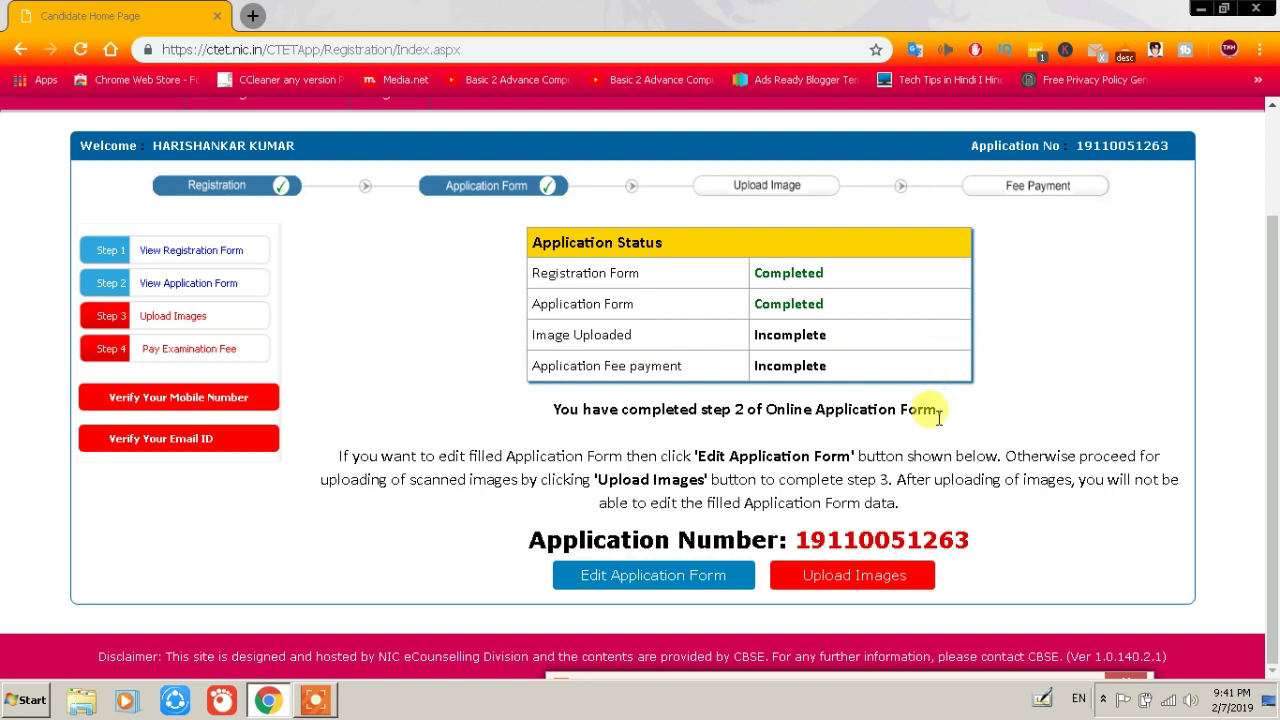
scroll(938, 418, "up", 3)
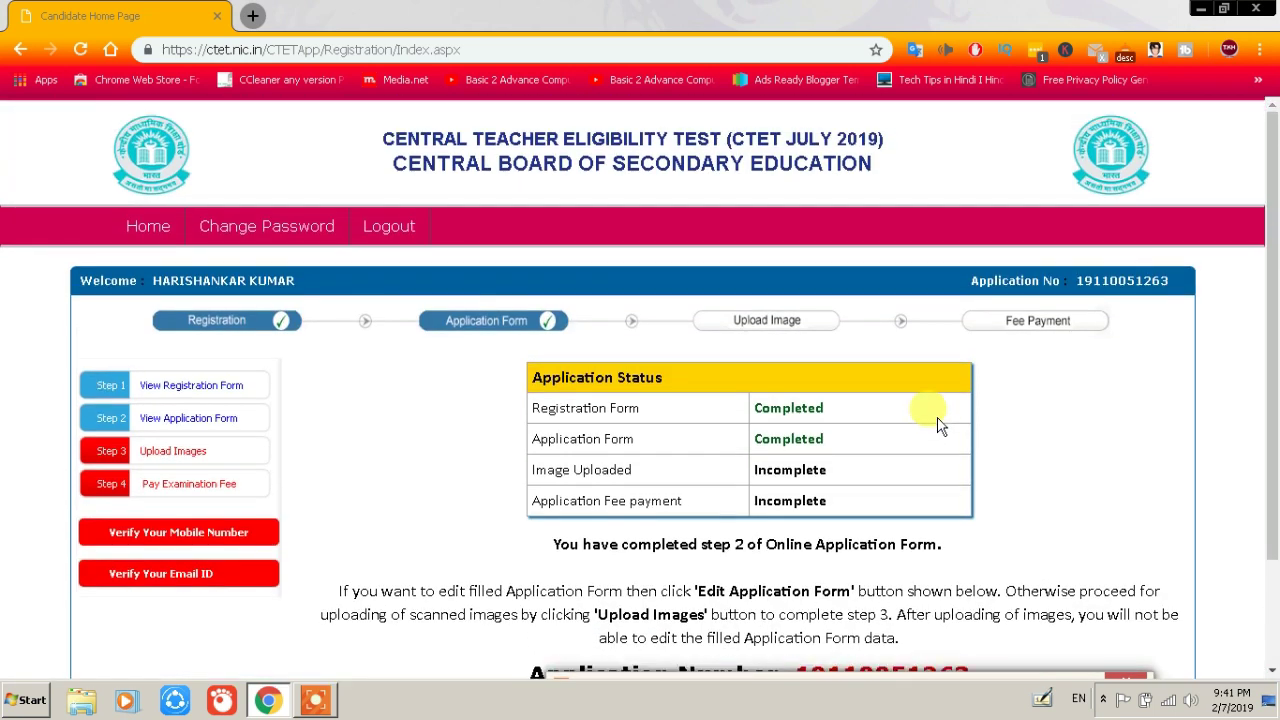
scroll(938, 425, "down", 3)
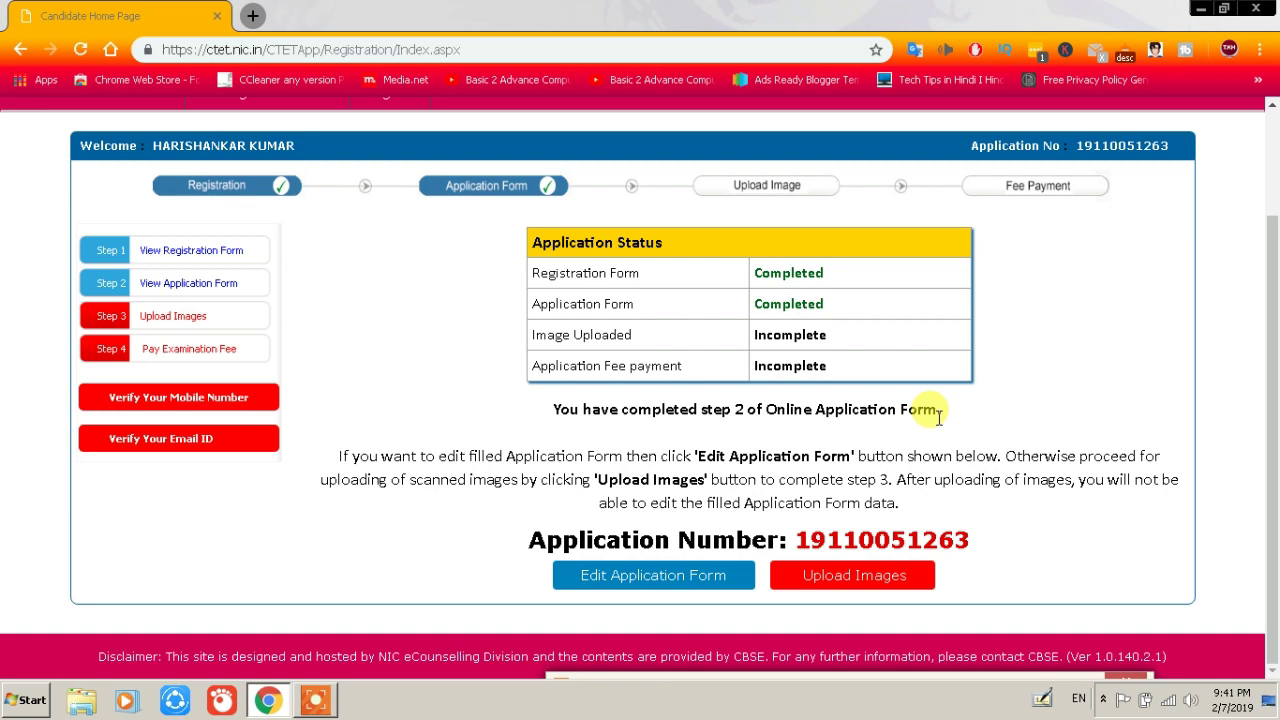
scroll(938, 418, "up", 3)
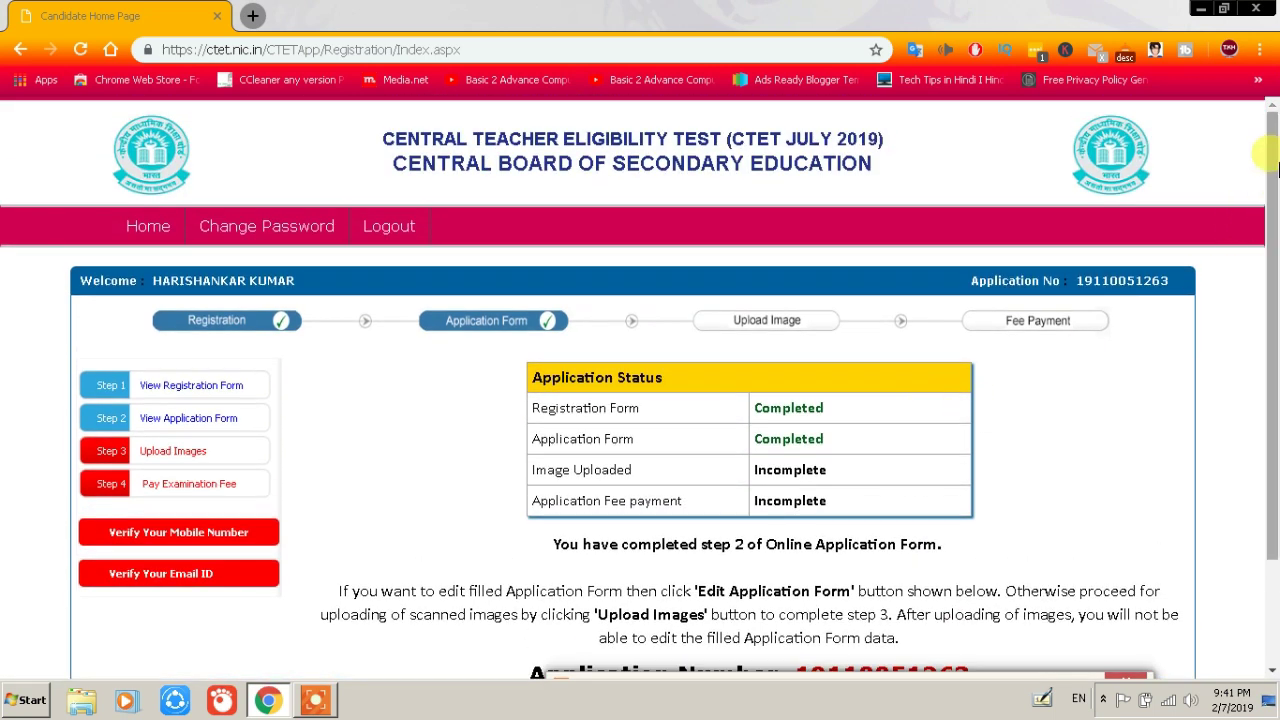
scroll(1272, 245, "down", 3)
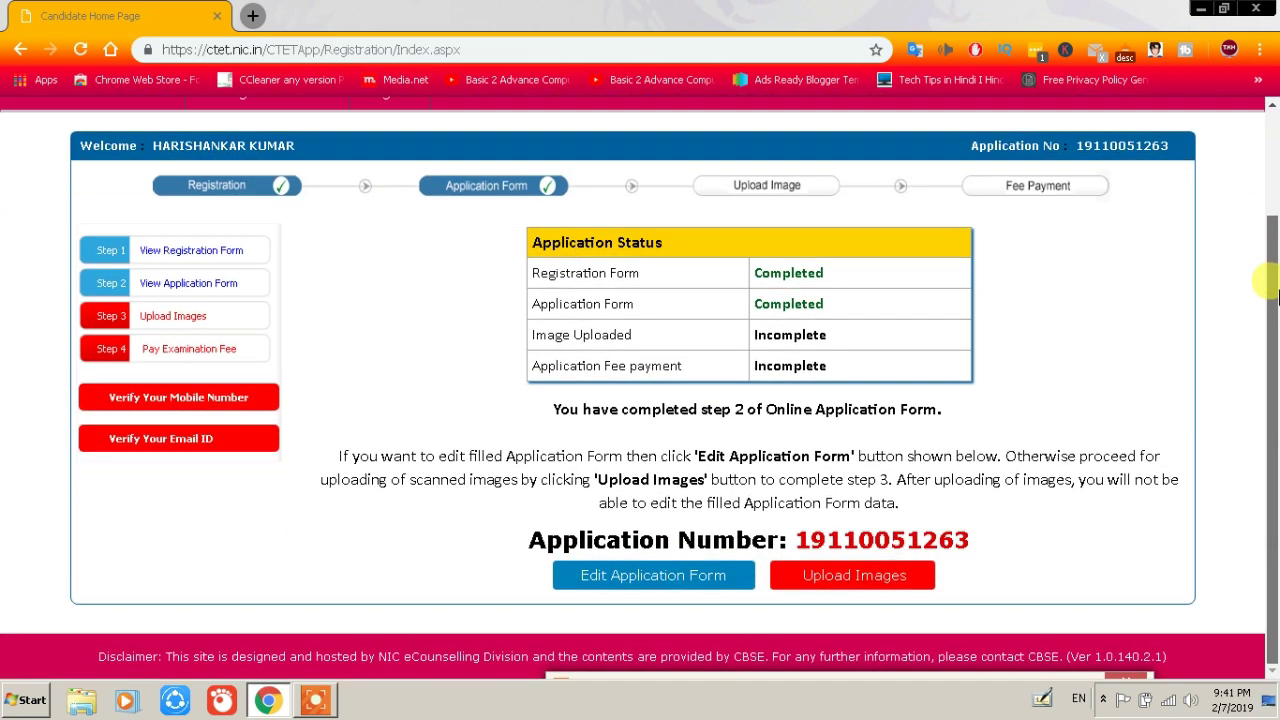
left_click_drag(1262, 265, 1272, 150)
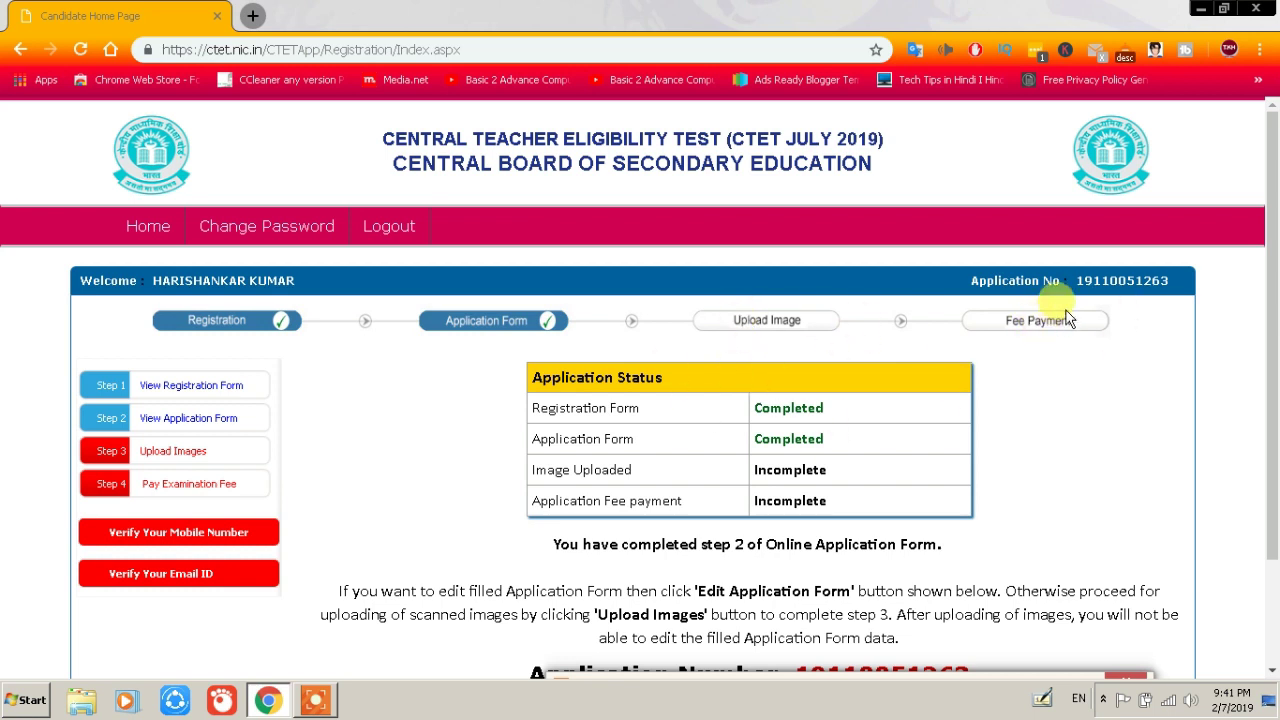
left_click_drag(1272, 280, 1273, 385)
mouse_move(1273, 325)
left_mouse_down()
mouse_move(1273, 170)
mouse_move(1275, 313)
left_mouse_up()
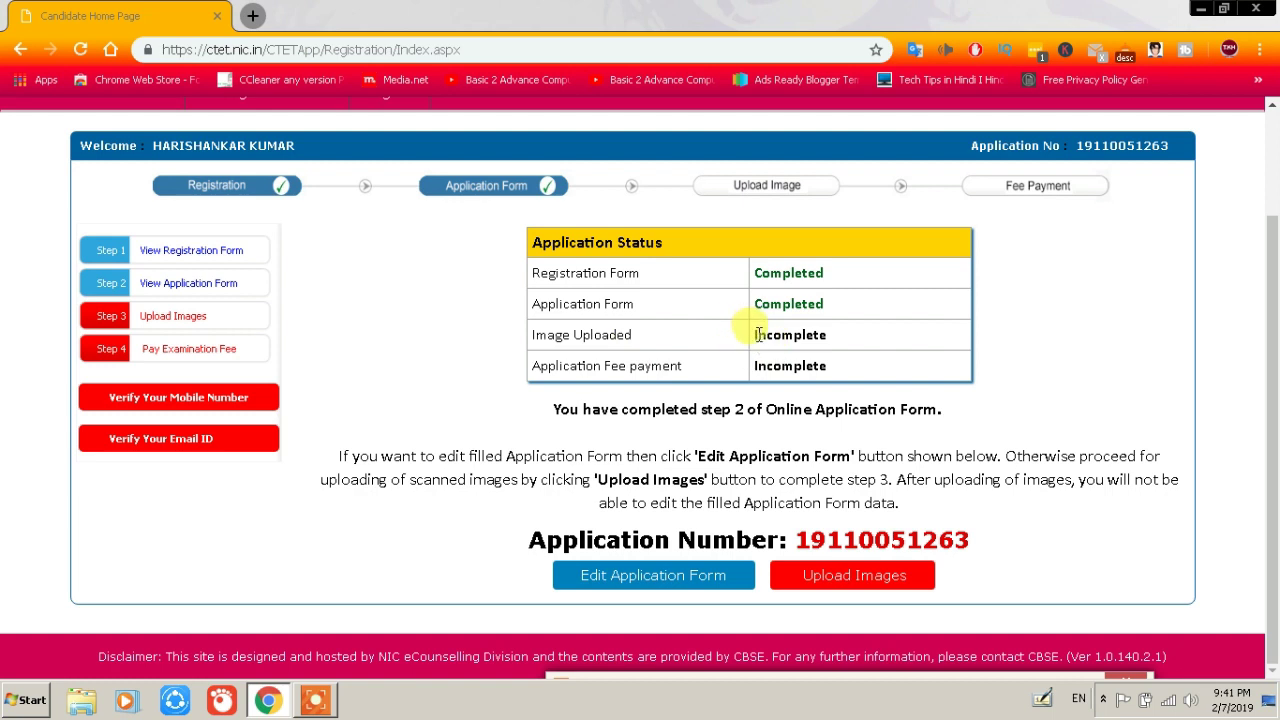
- Examine the Image Uploaded and Application Fee payment entries in the Application Status table
left_click_drag(756, 335, 857, 343)
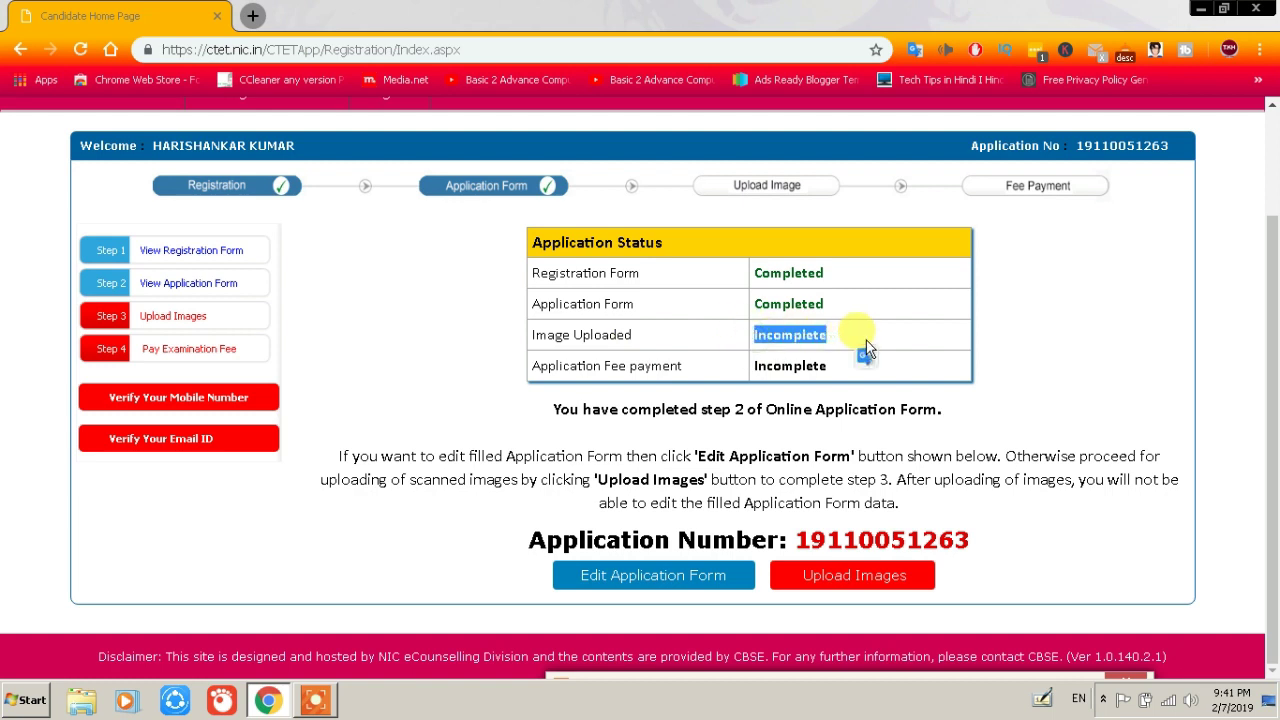
left_click(529, 371)
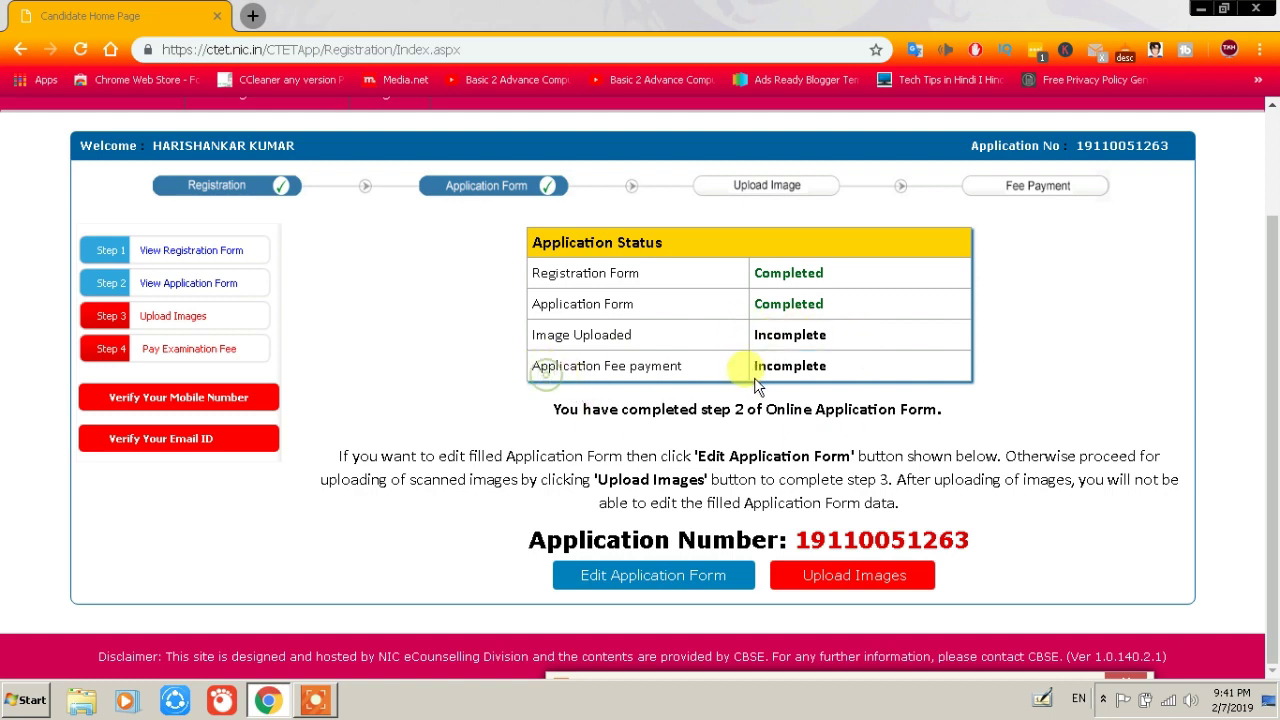
left_click_drag(752, 366, 845, 370)
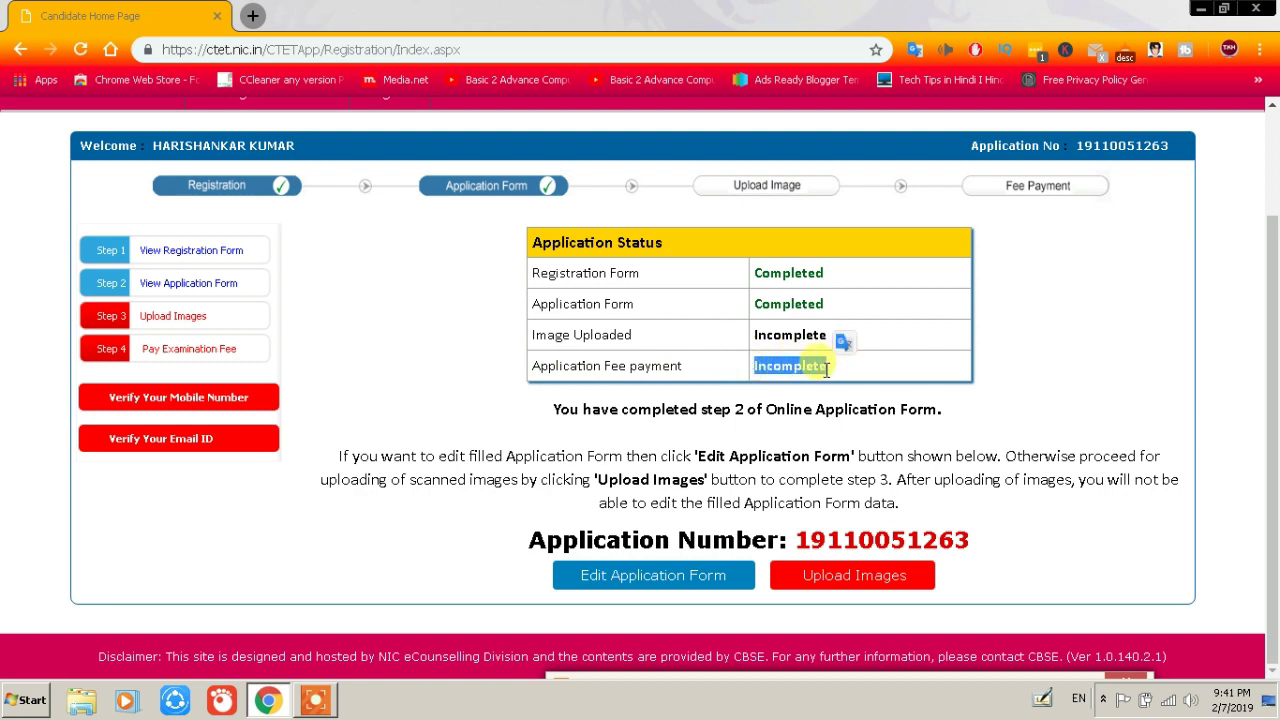
left_click(826, 368)
left_click_drag(828, 367, 755, 380)
left_click(756, 373)
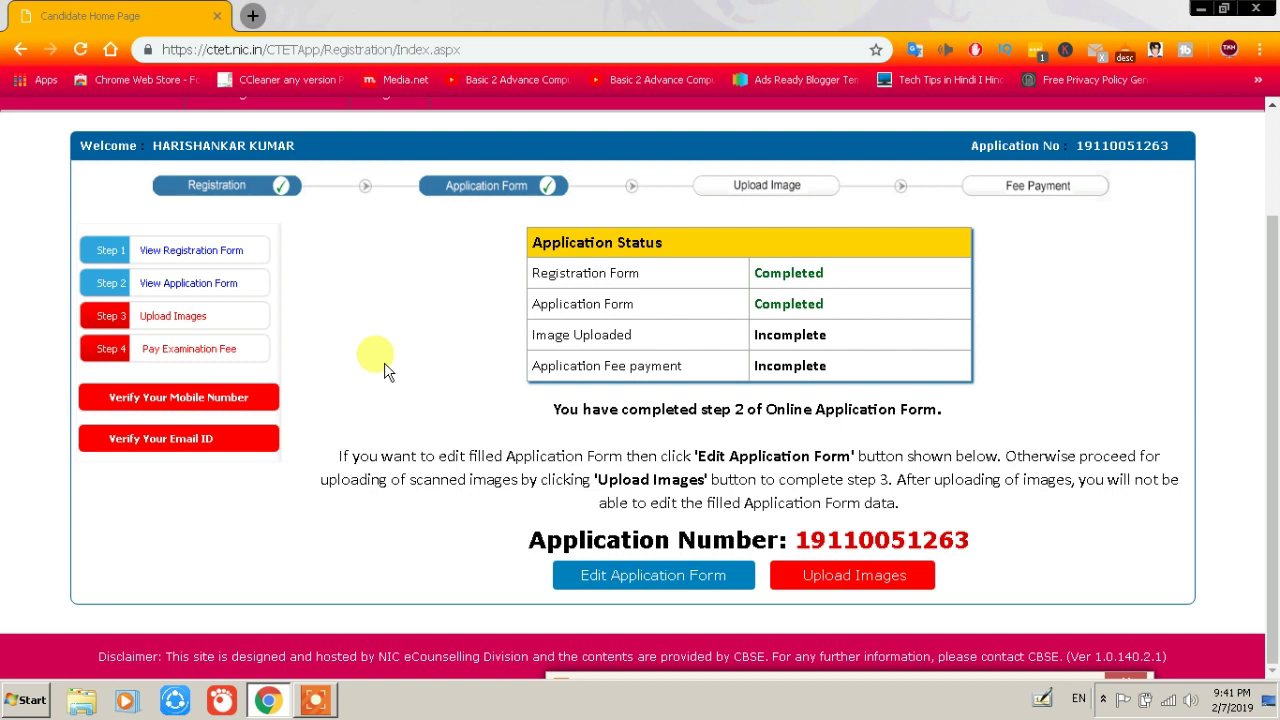
scroll(388, 370, "up", 2)
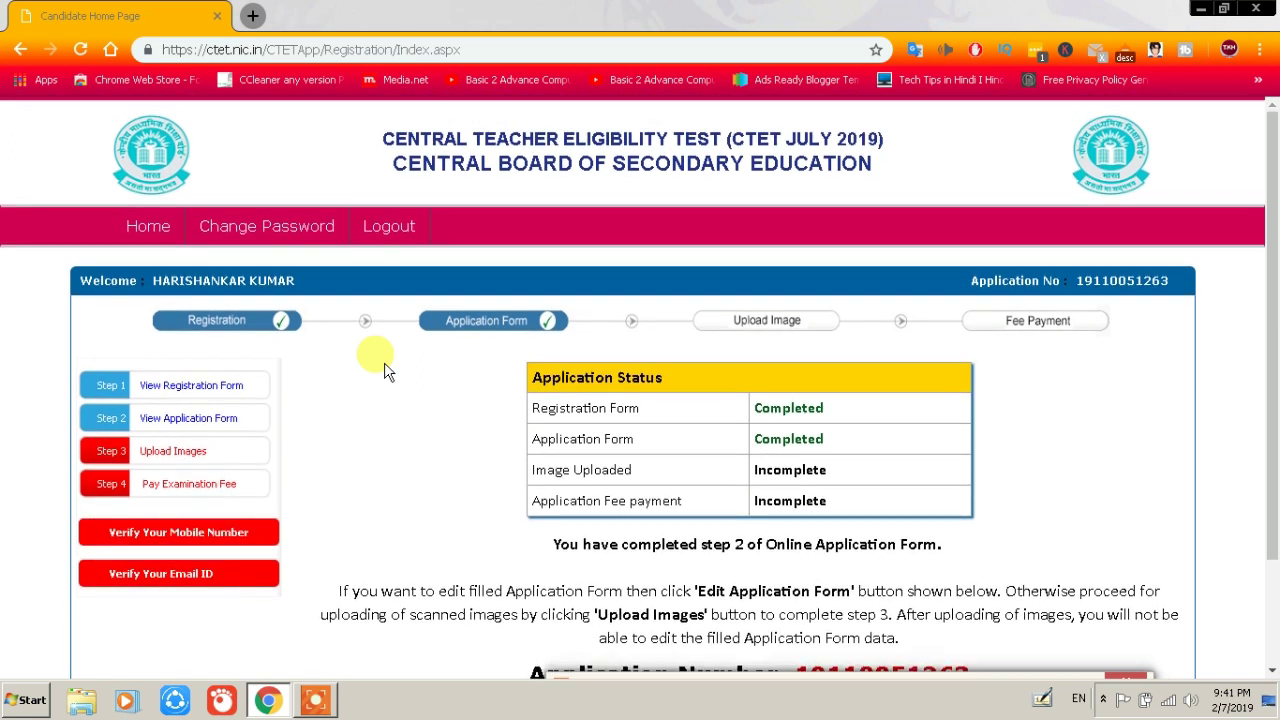
scroll(388, 370, "down", 2)
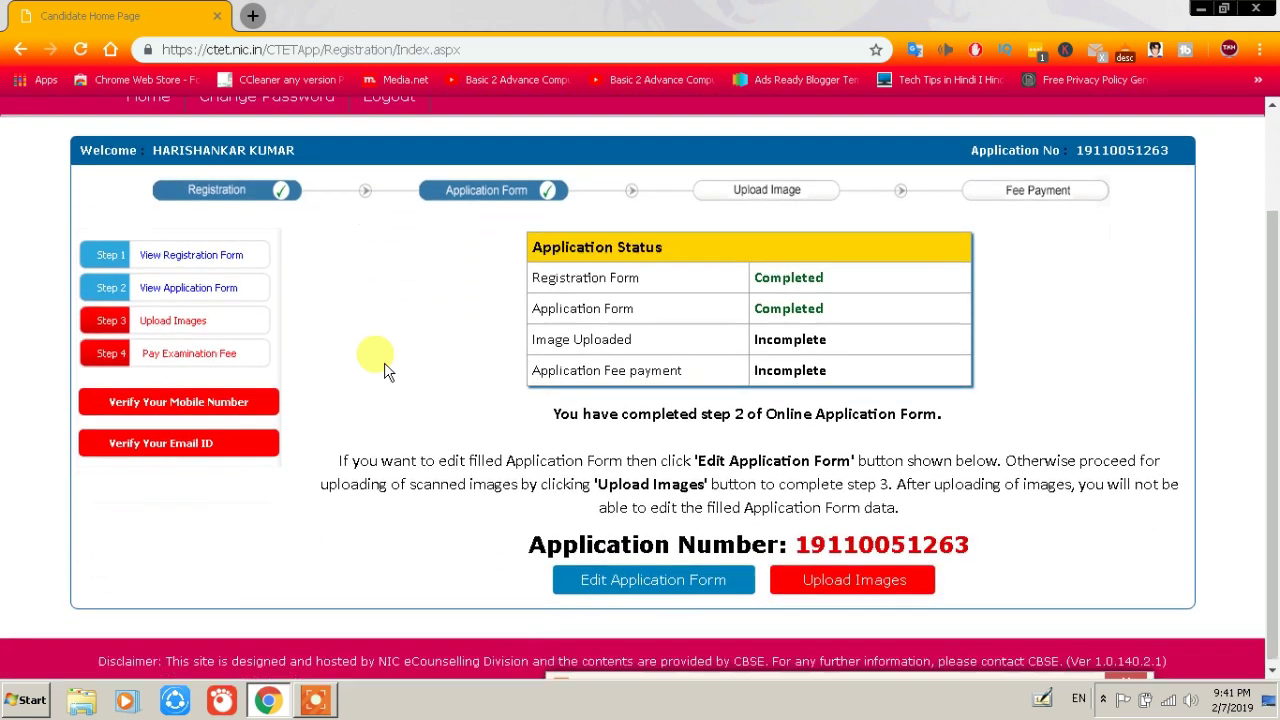